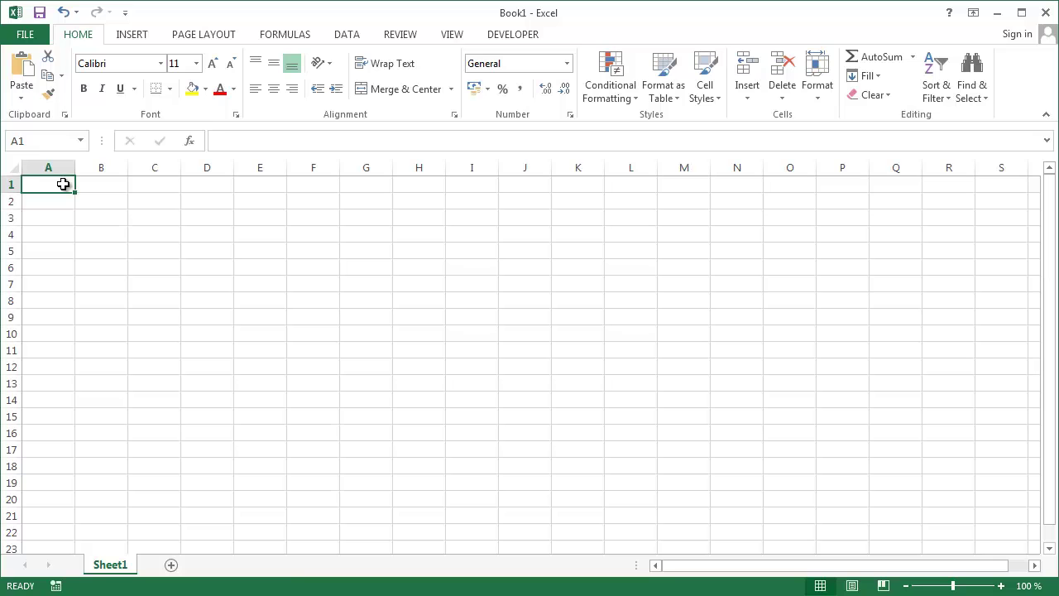
# Enter the title "LOAN CALCULATOR" in cell A1 and the label "Loan amount" in cell A3.
pyautogui.write('LOAN CALCULATOR')
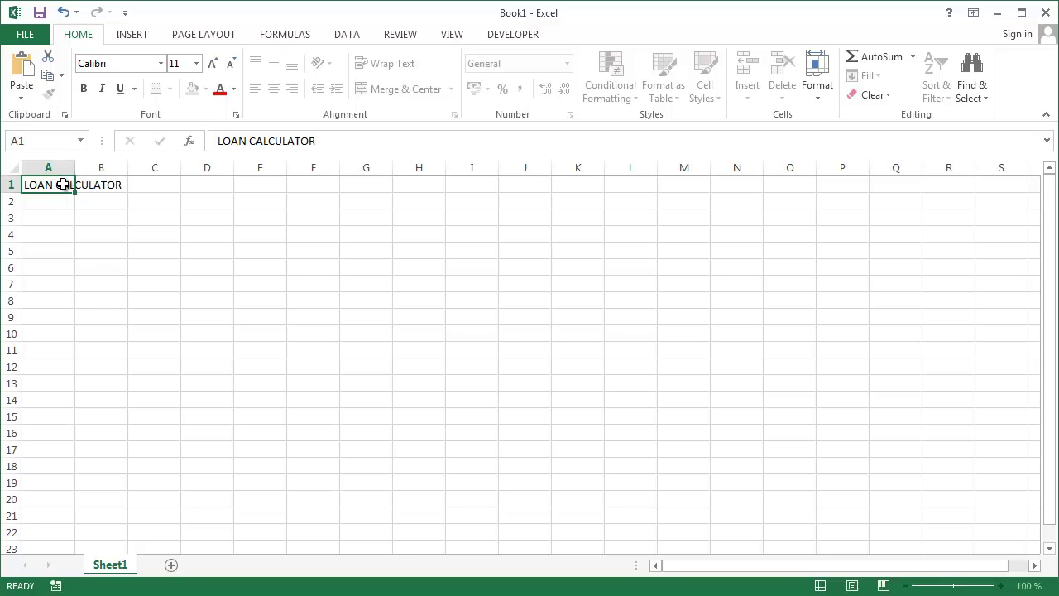
pyautogui.press('Return')
pyautogui.press('Return')
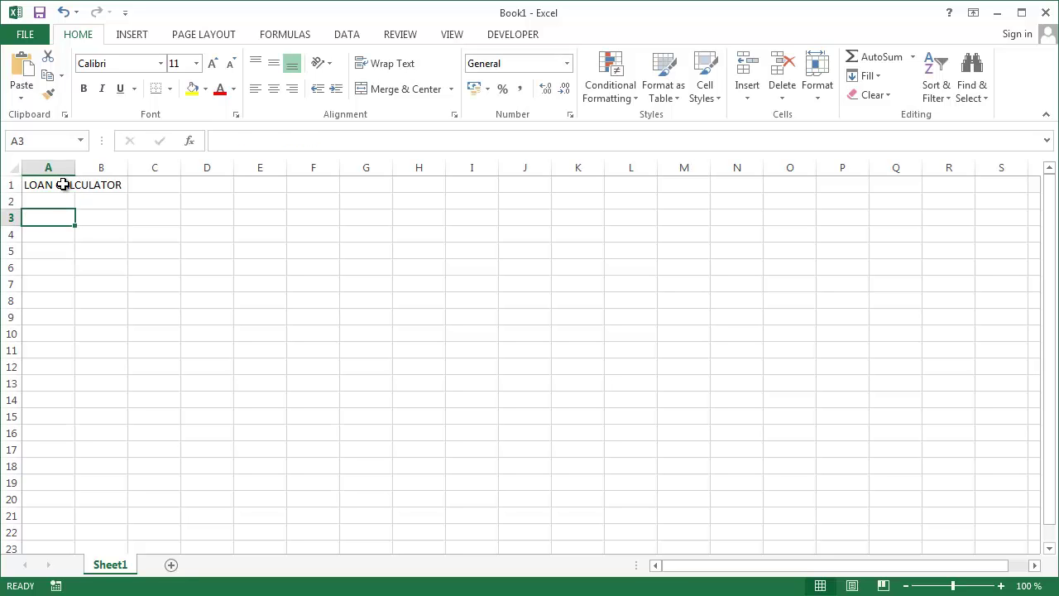
pyautogui.write('Lo')
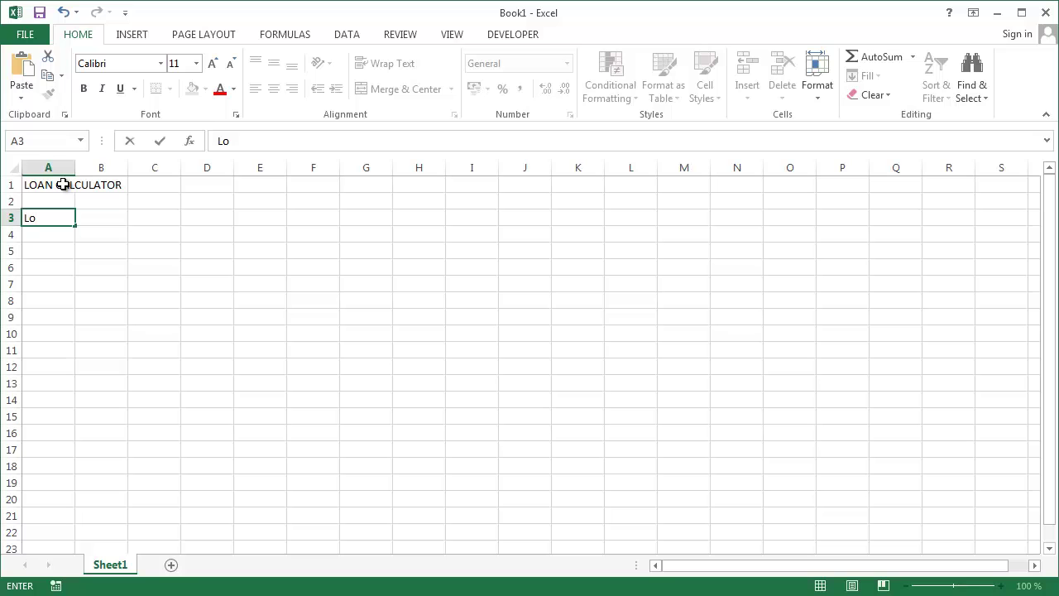
pyautogui.write('an amount')
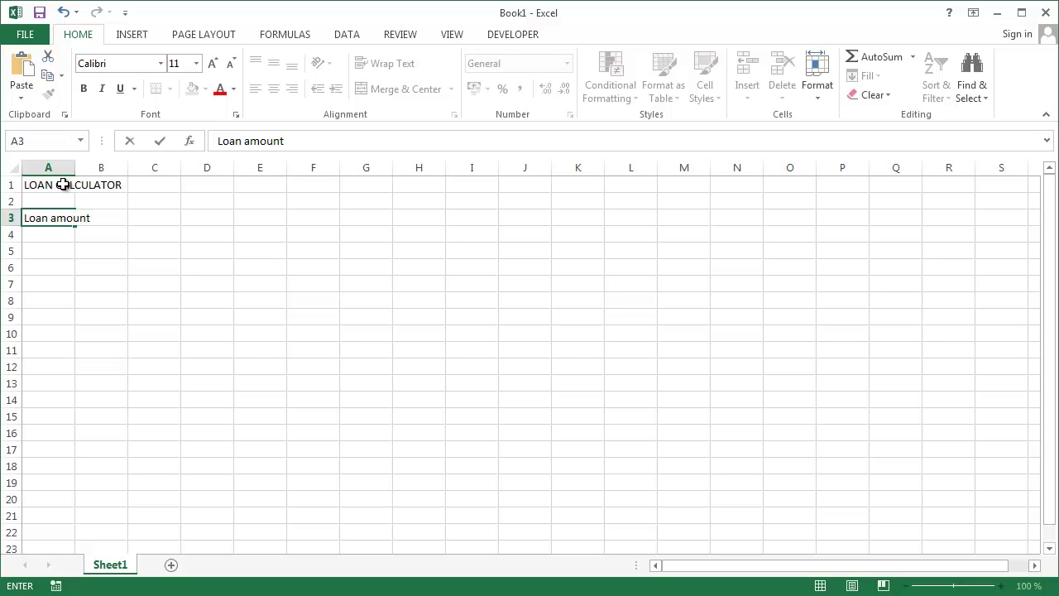
pyautogui.press('Return')
# Enter the label "Annual interest rate" in cell A4, directly below the loan amount label.
pyautogui.write('Annual in')
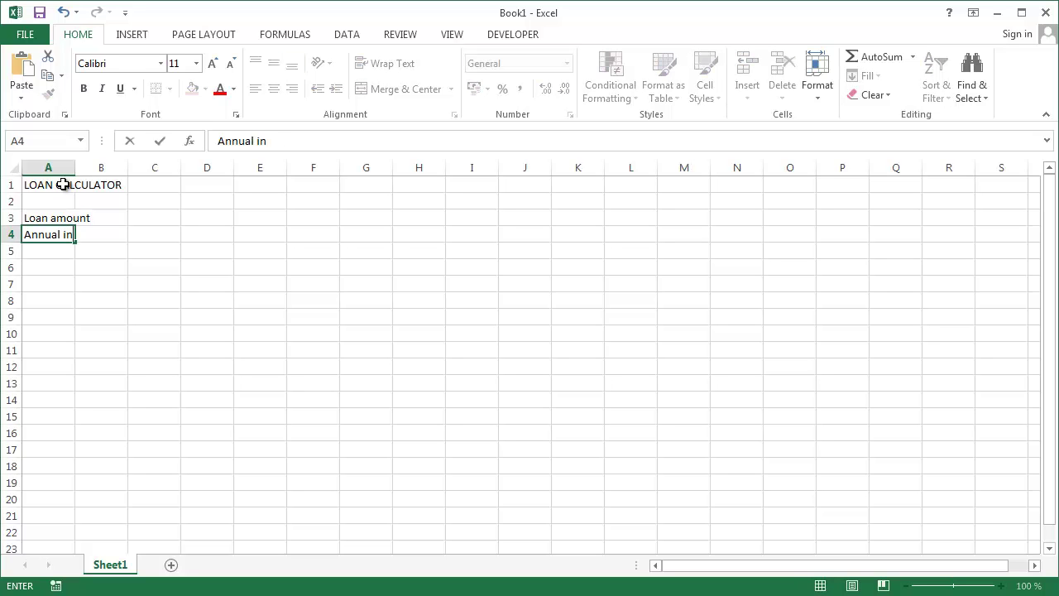
pyautogui.write('terest ra')
pyautogui.press('BackSpace')
pyautogui.write('rate')
pyautogui.press('Return')
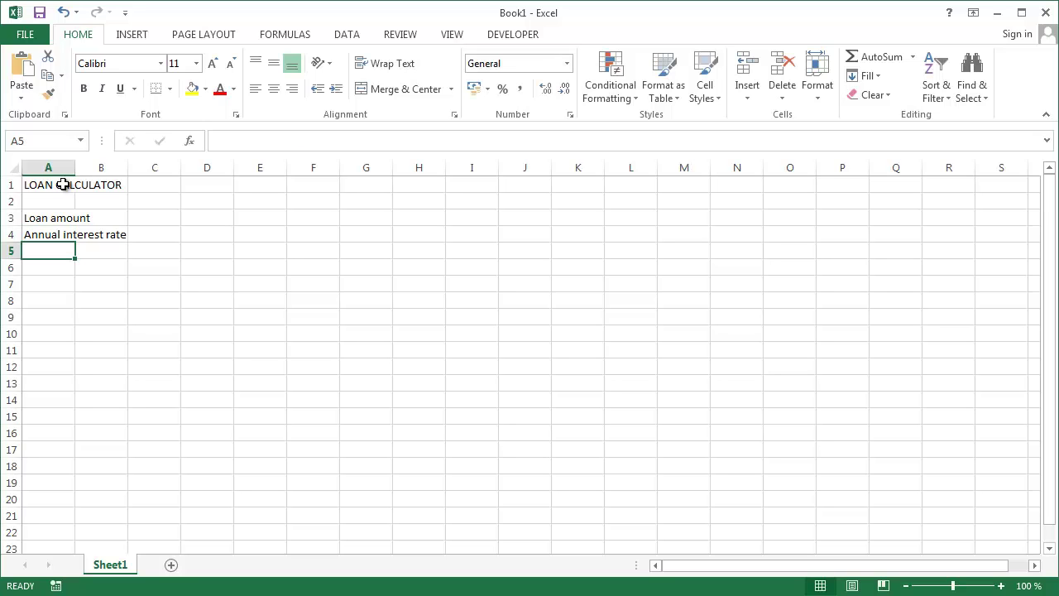
# Enter the label "Loan period in years" in cell A5 and widen column A to fit the labels.
pyautogui.write('Loan ')
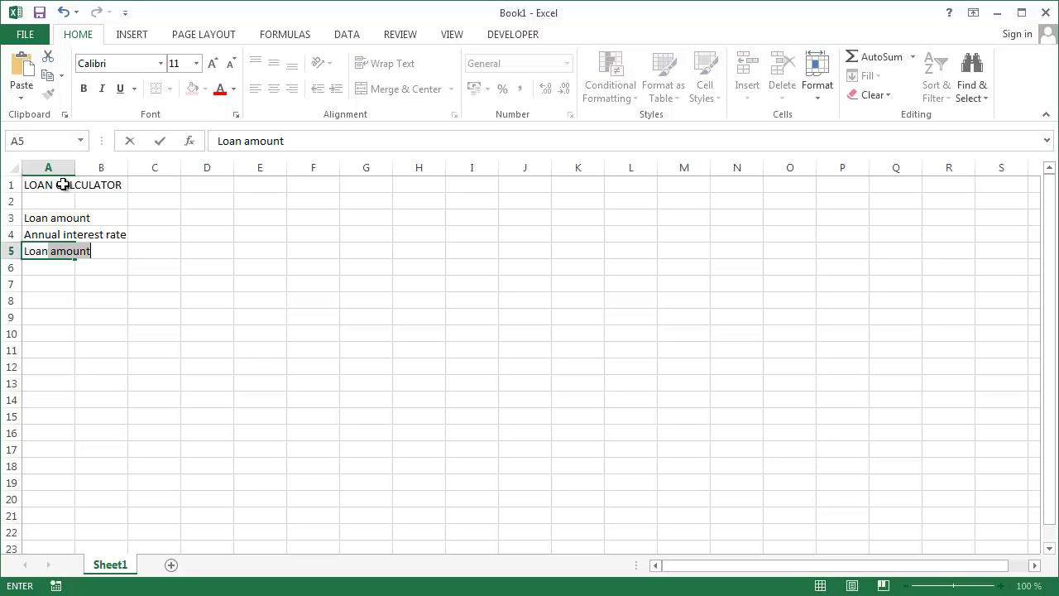
pyautogui.write('period in years')
pyautogui.press('Return')
pyautogui.moveTo(75, 168); pyautogui.dragTo(132, 168)
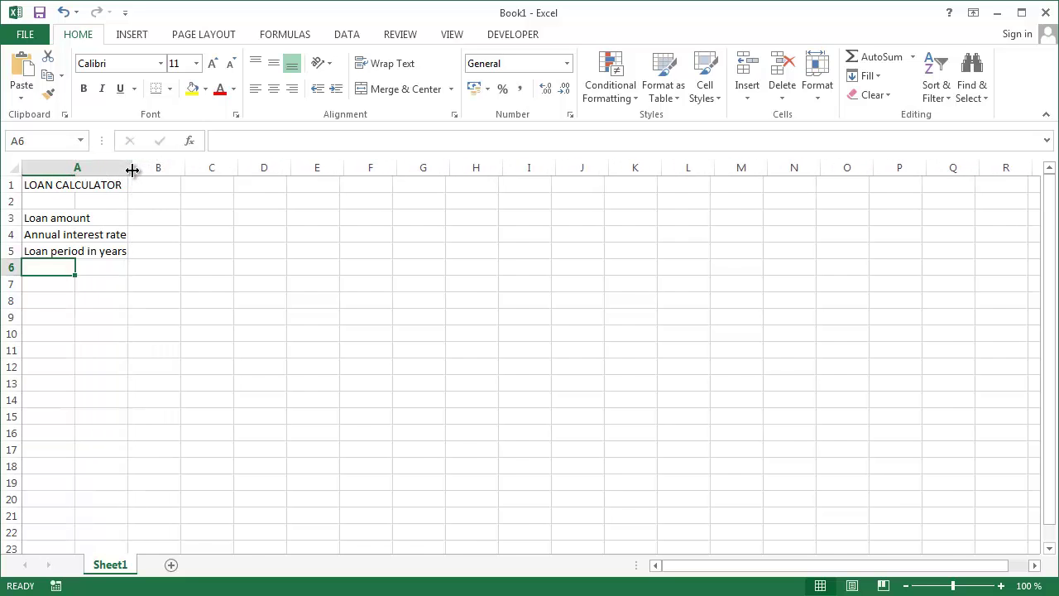
# Fill in the loan inputs in B3:B5: loan amount 6000, annual interest rate 5% and loan period 3.
pyautogui.click(173, 219)
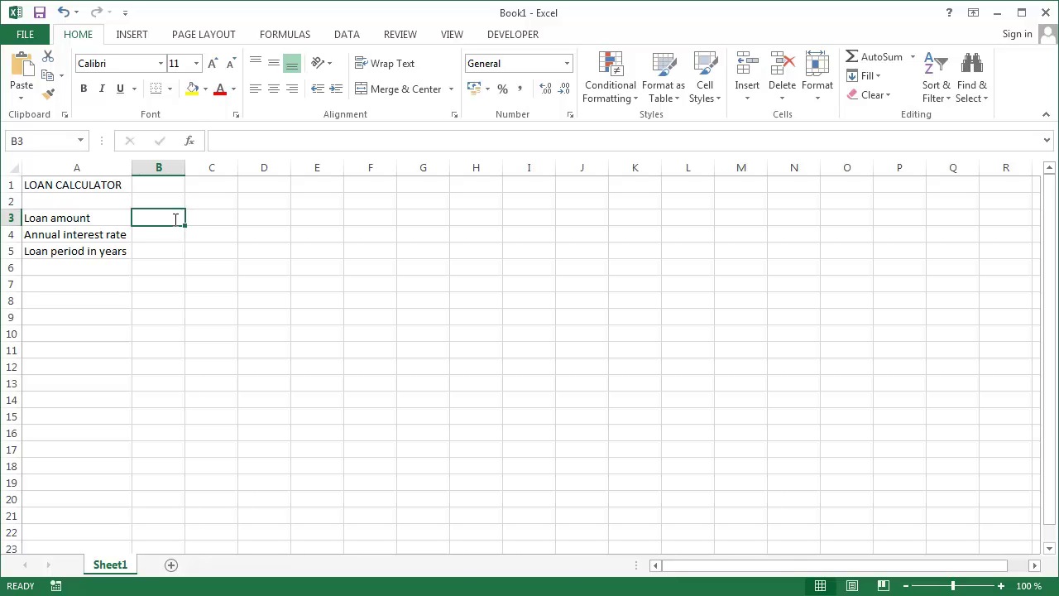
pyautogui.write('6000')
pyautogui.press('Return')
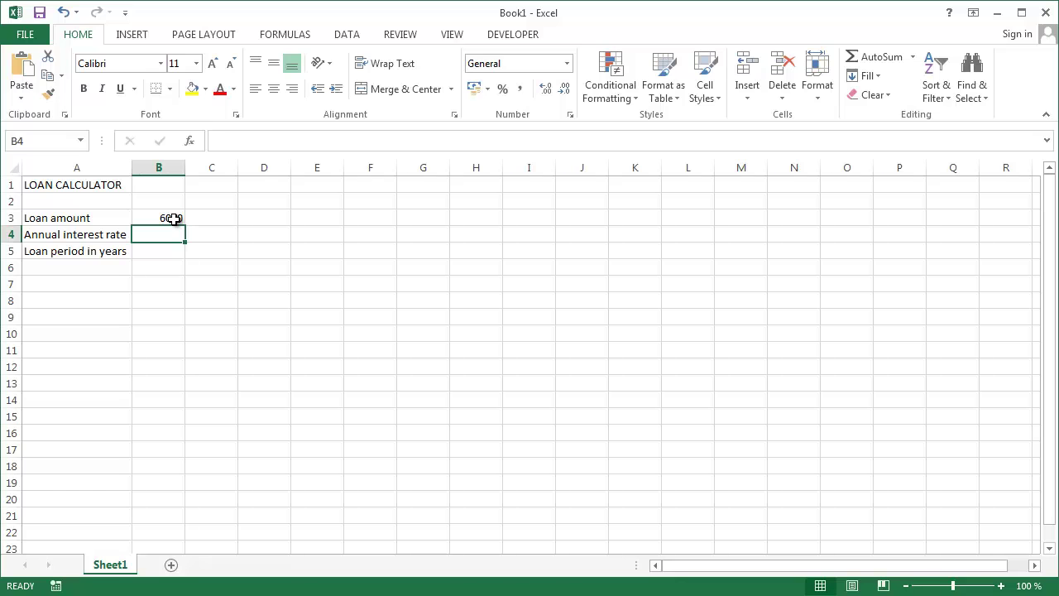
pyautogui.write('5&')
pyautogui.press('BackSpace')
pyautogui.write('%')
pyautogui.press('Return')
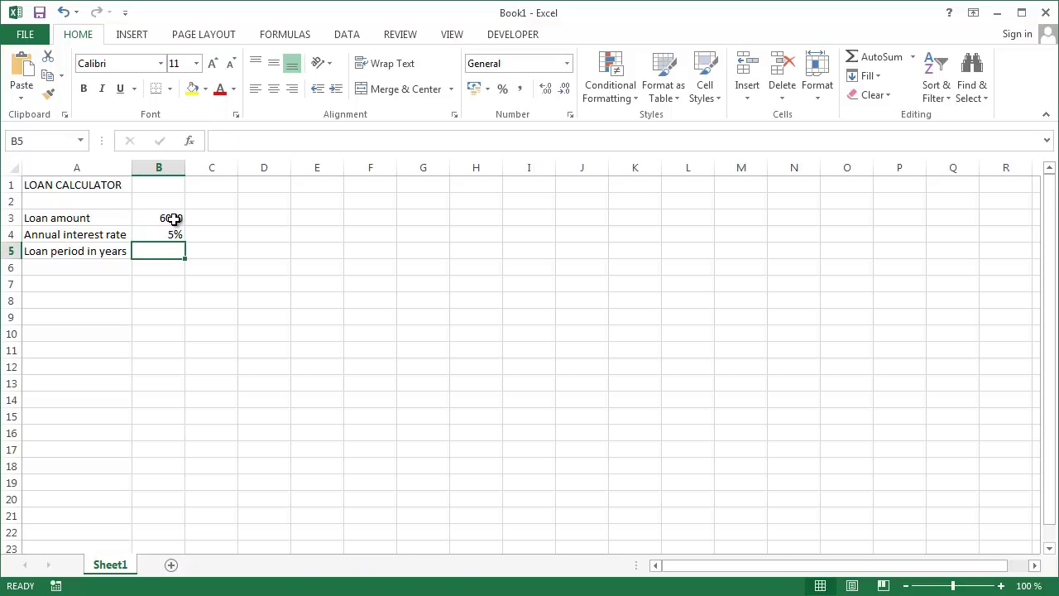
pyautogui.write('3')
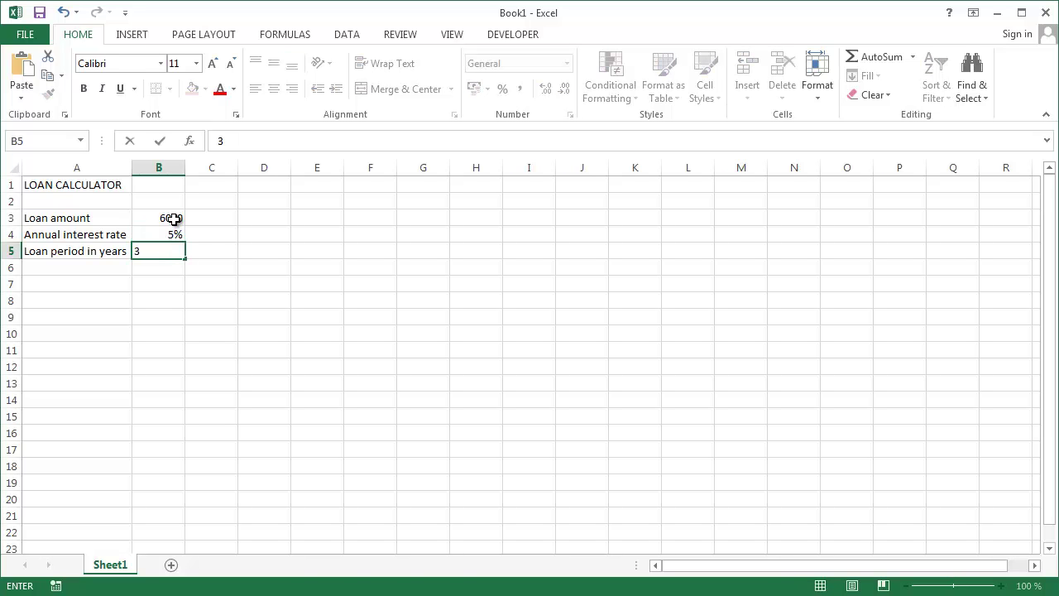
pyautogui.press('Return')
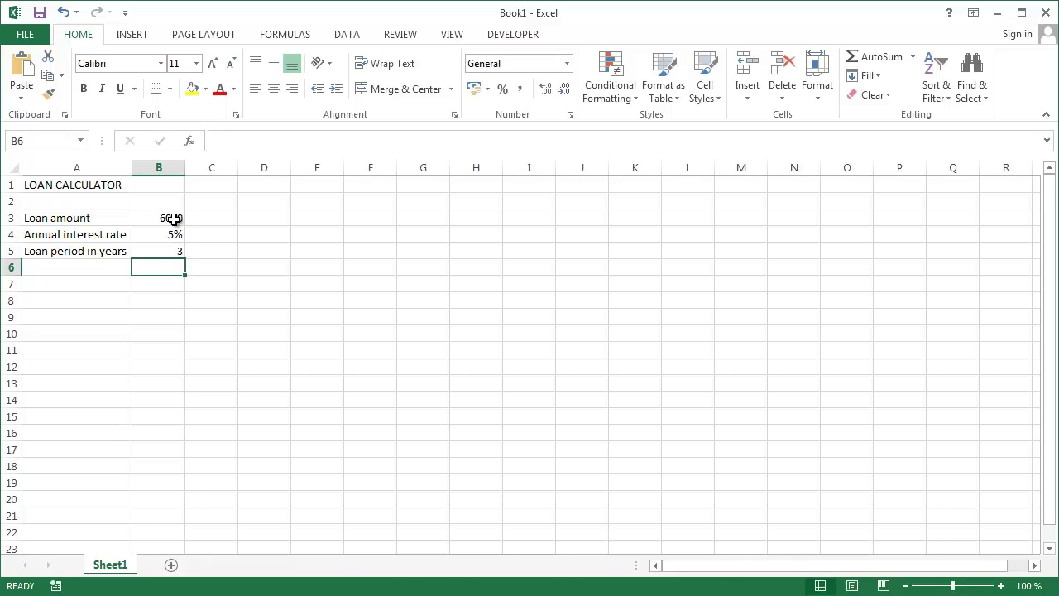
# Enter the label "Monthly payment" in cell A7, leaving row 6 blank.
pyautogui.press('Down')
pyautogui.press('Left')
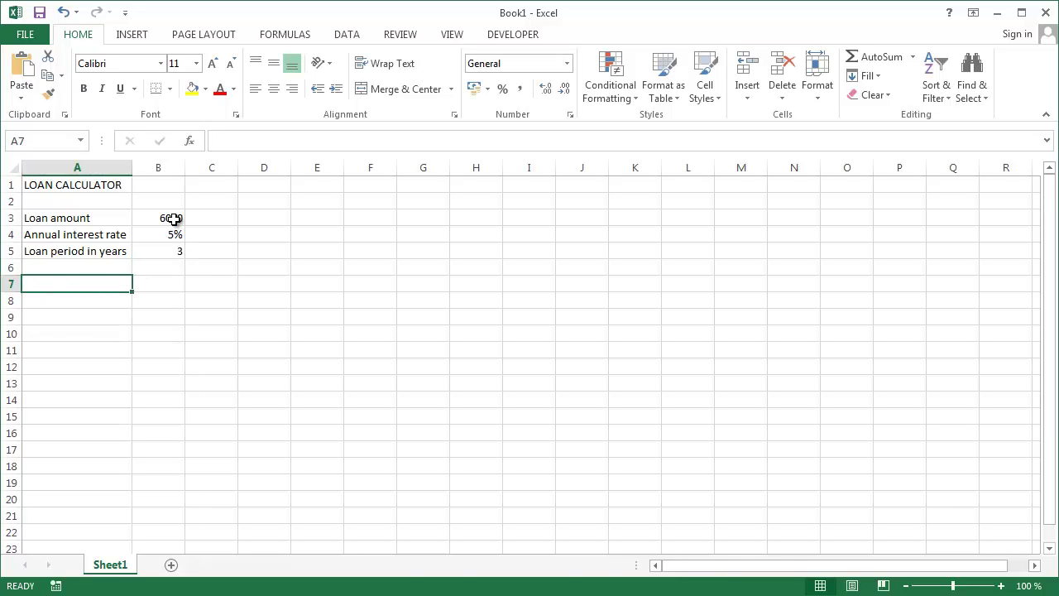
pyautogui.write('Montl')
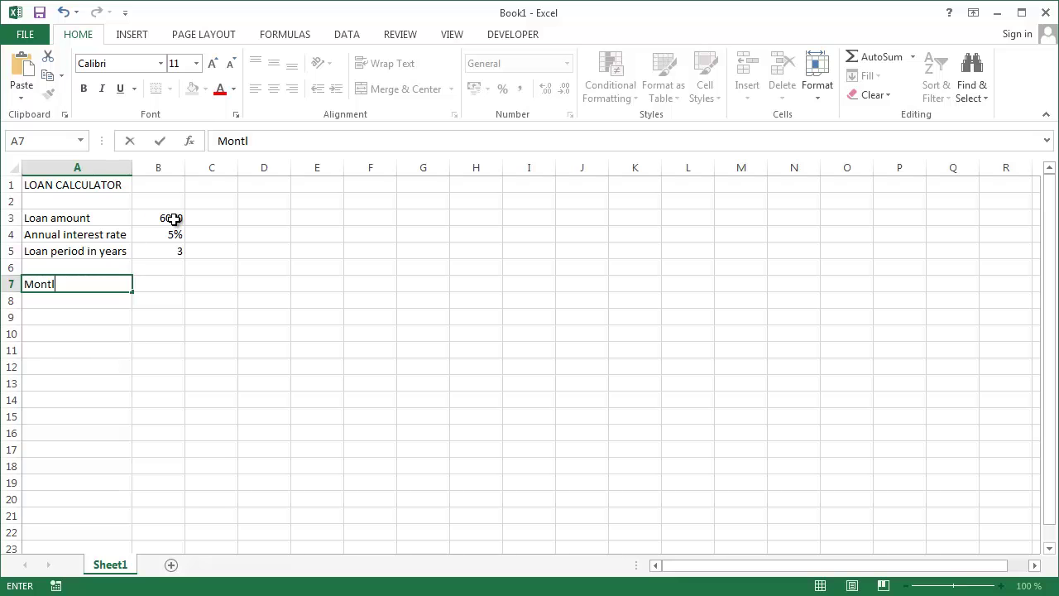
pyautogui.press('BackSpace')
pyautogui.write('hly payment')
pyautogui.press('Tab')
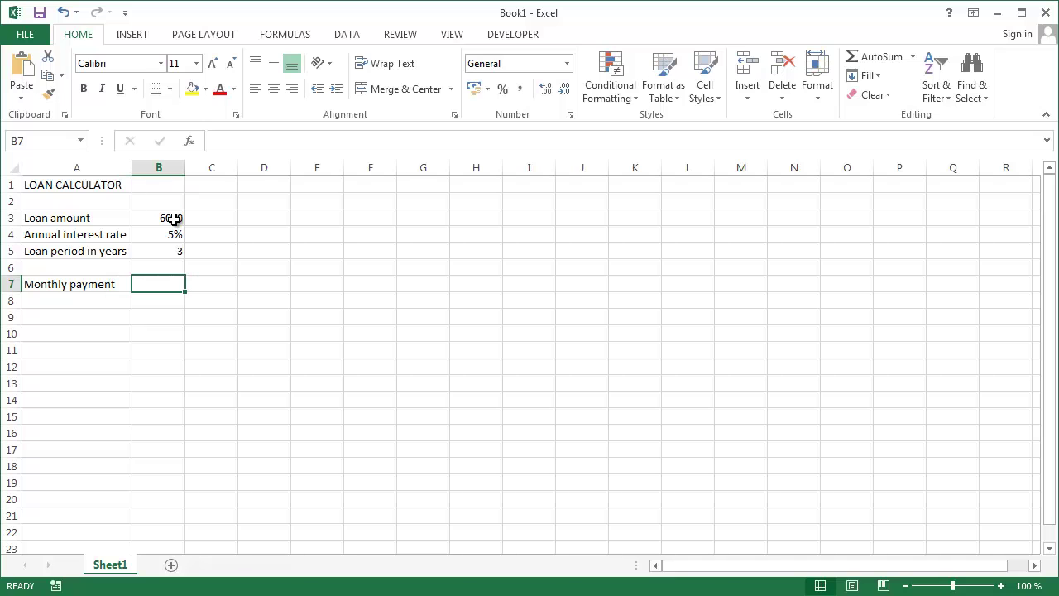
# Calculate the monthly payment in cell B7 with the formula =PMT(B4/12;B5*12;-B3).
pyautogui.write('=')
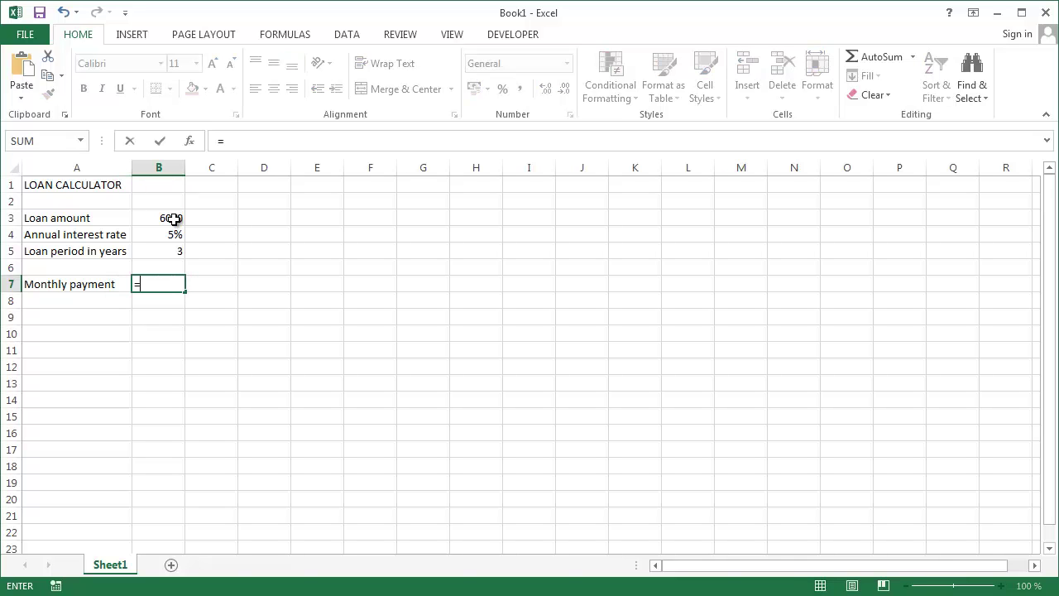
pyautogui.write('PM')
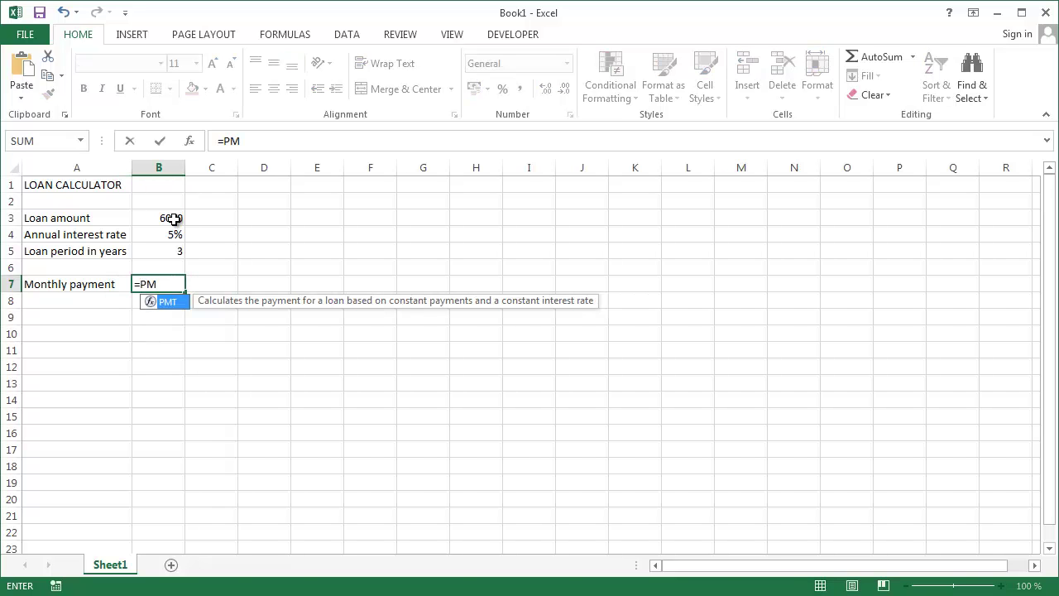
pyautogui.write('T(')
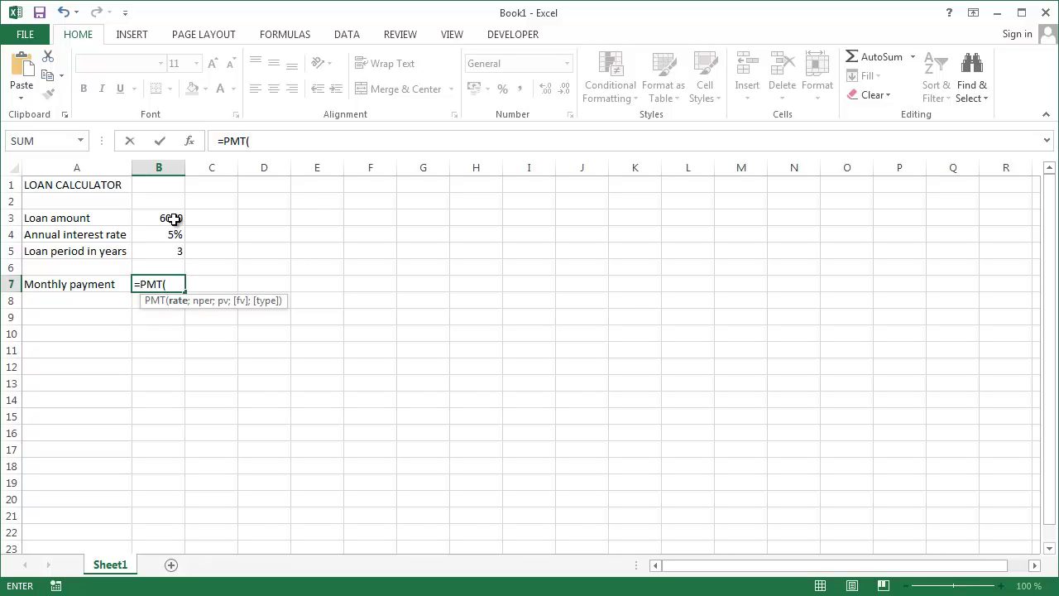
pyautogui.click(168, 235)
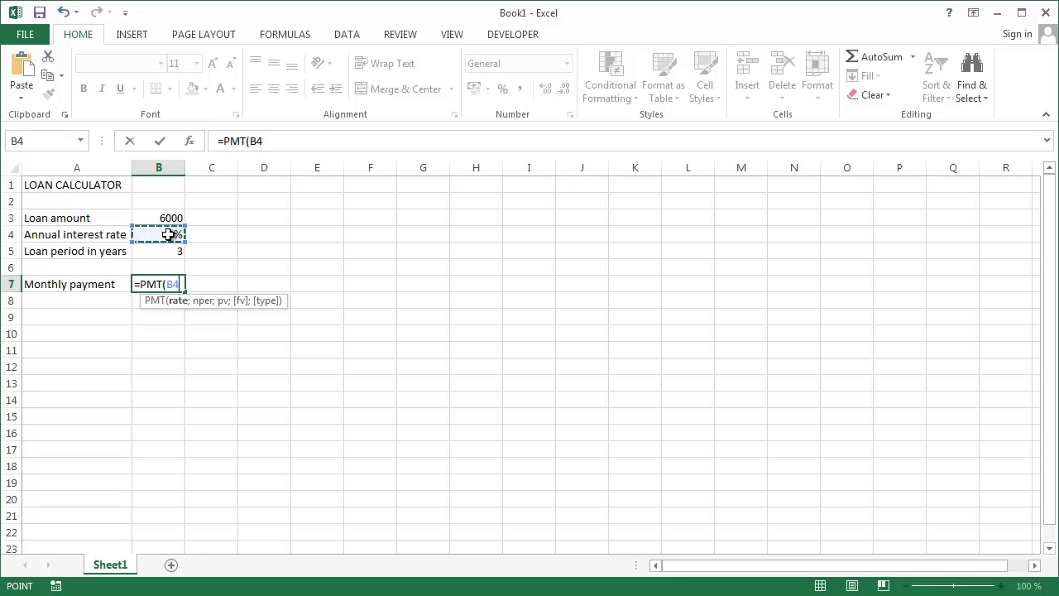
pyautogui.write('/12;')
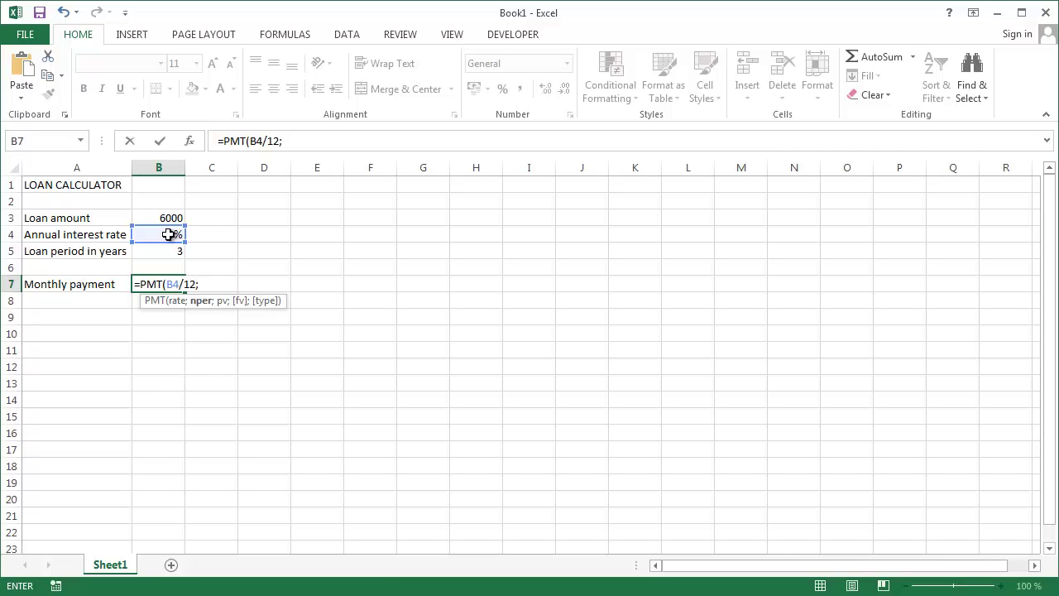
pyautogui.click(167, 251)
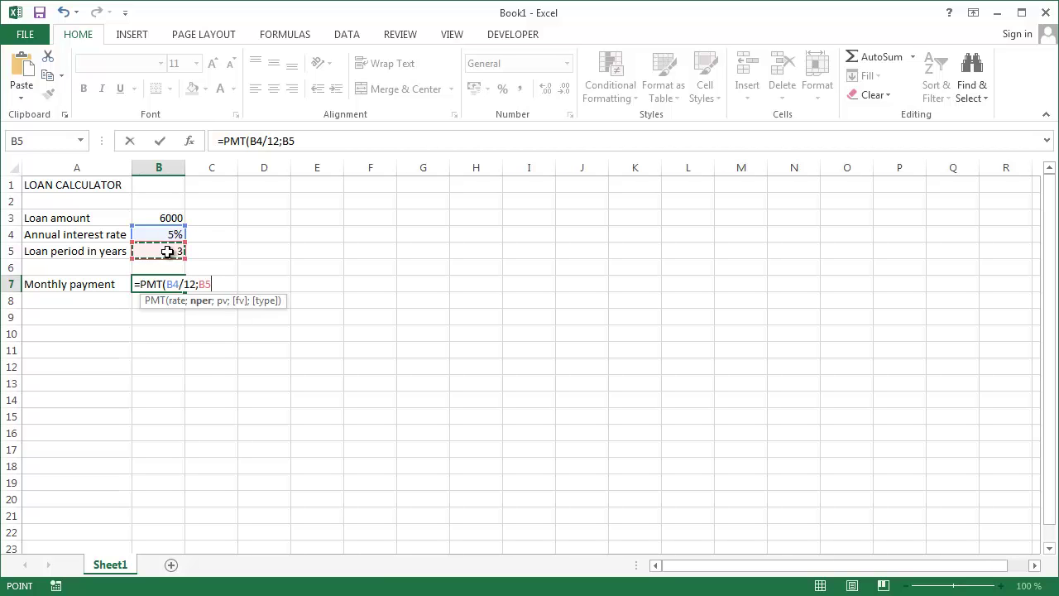
pyautogui.write('*12')
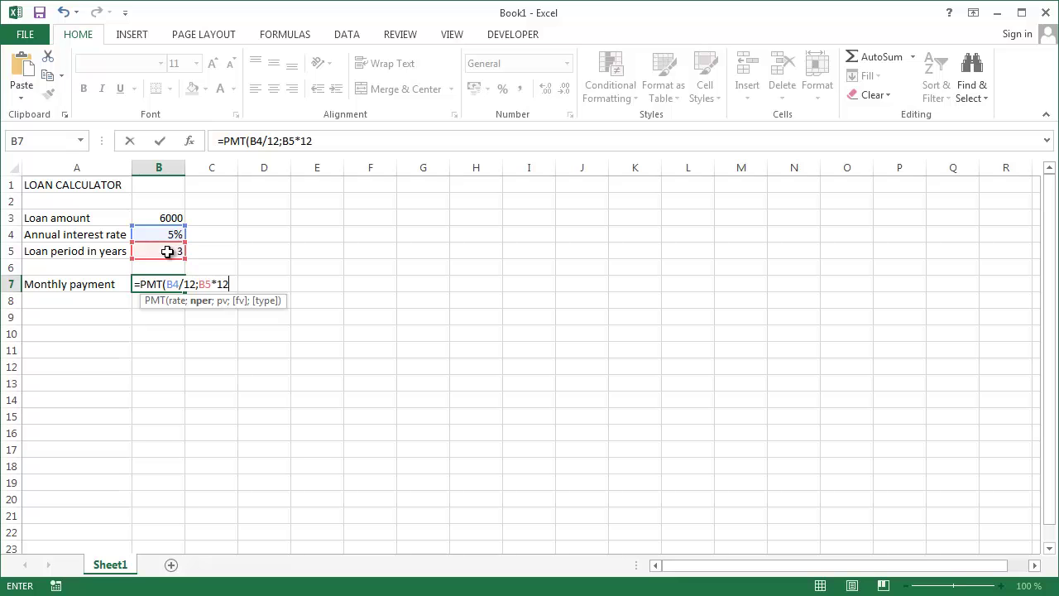
pyautogui.write(';')
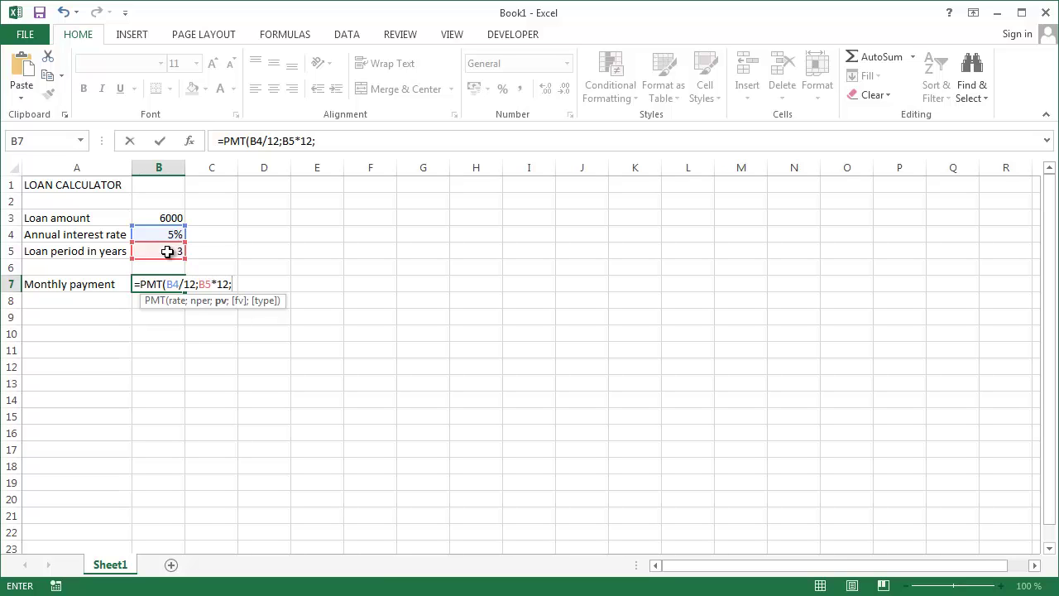
pyautogui.write('-')
pyautogui.click(151, 217)
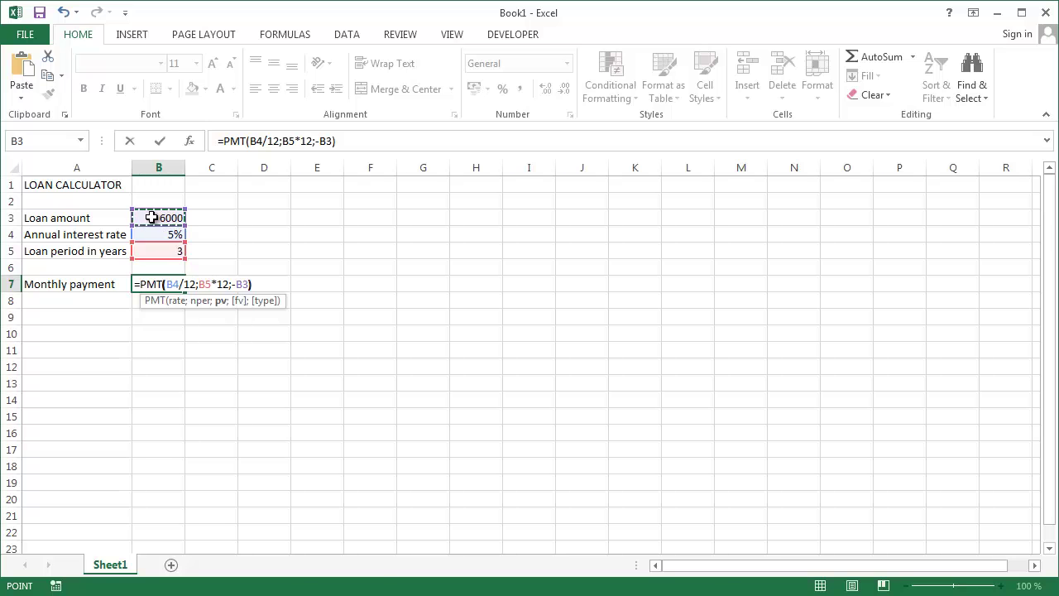
pyautogui.write(')')
pyautogui.hotkey('ctrl', 'Return')
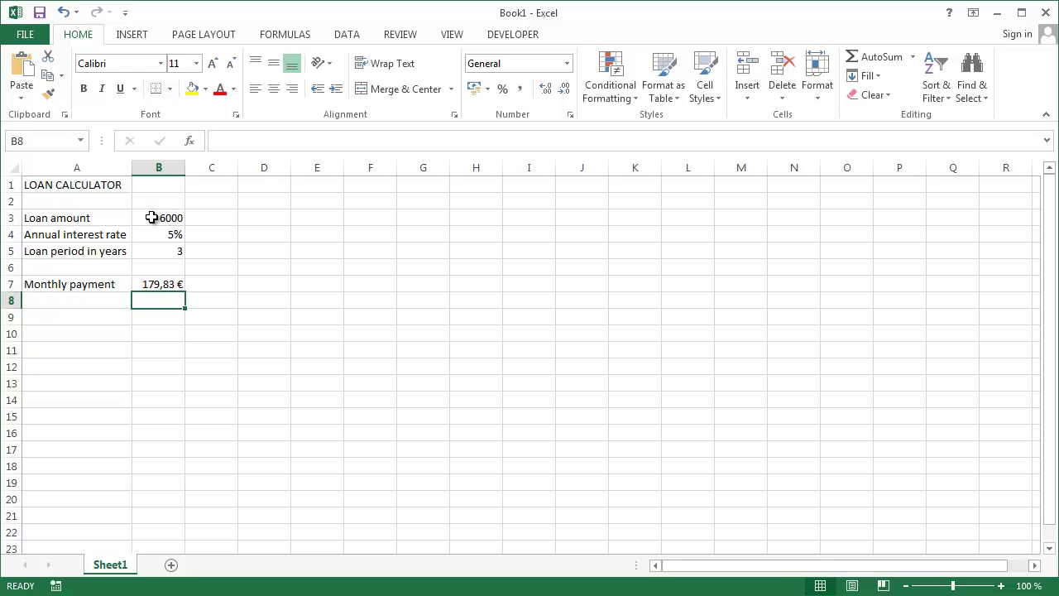
# Format the loan amount in cell B3 with the Currency number format.
pyautogui.click(151, 216)
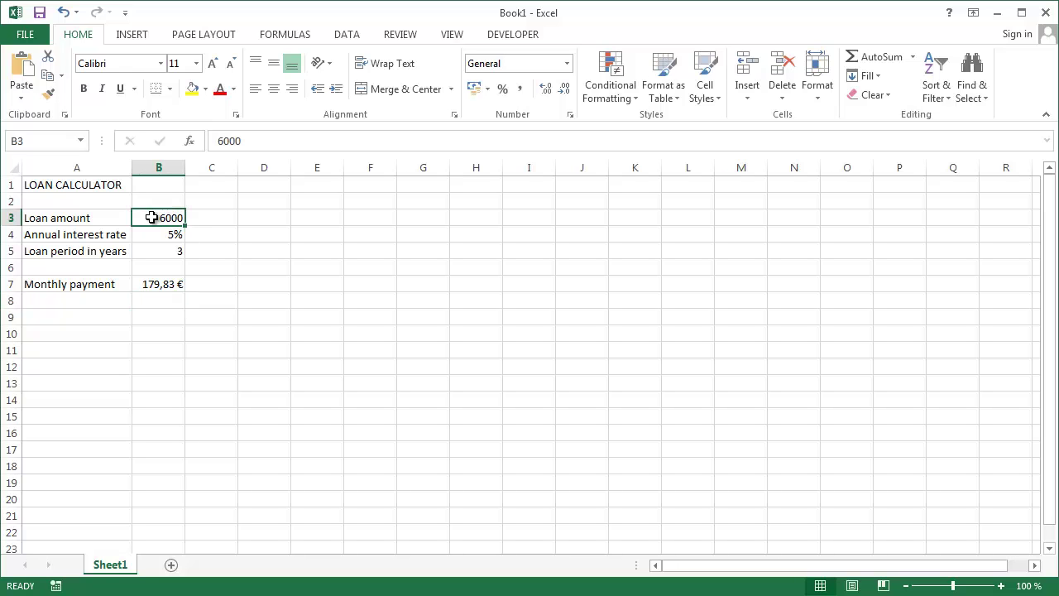
pyautogui.hotkey('ctrl', '1')
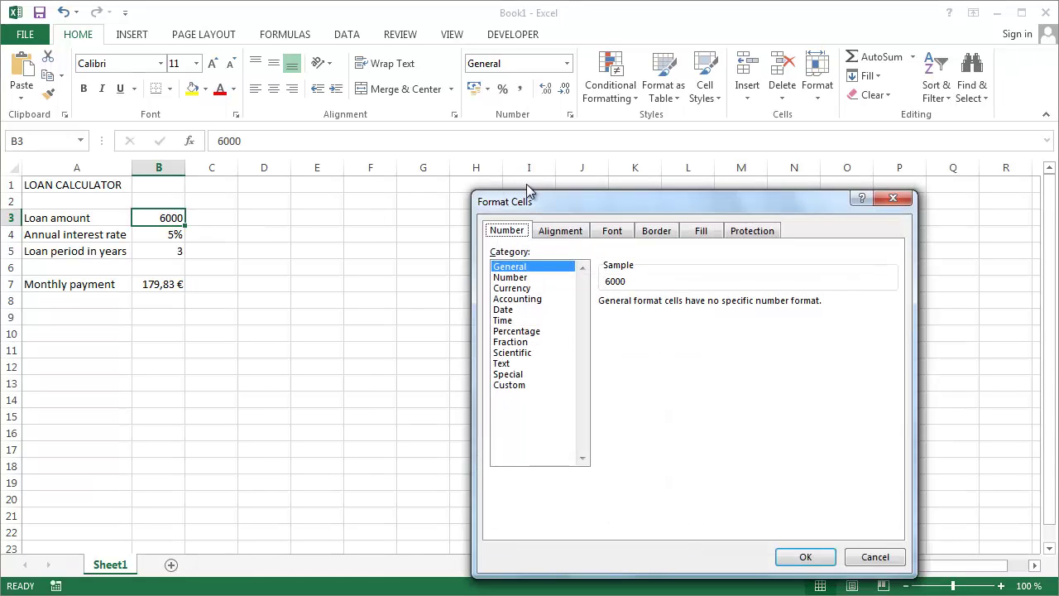
pyautogui.moveTo(532, 201); pyautogui.dragTo(406, 129)
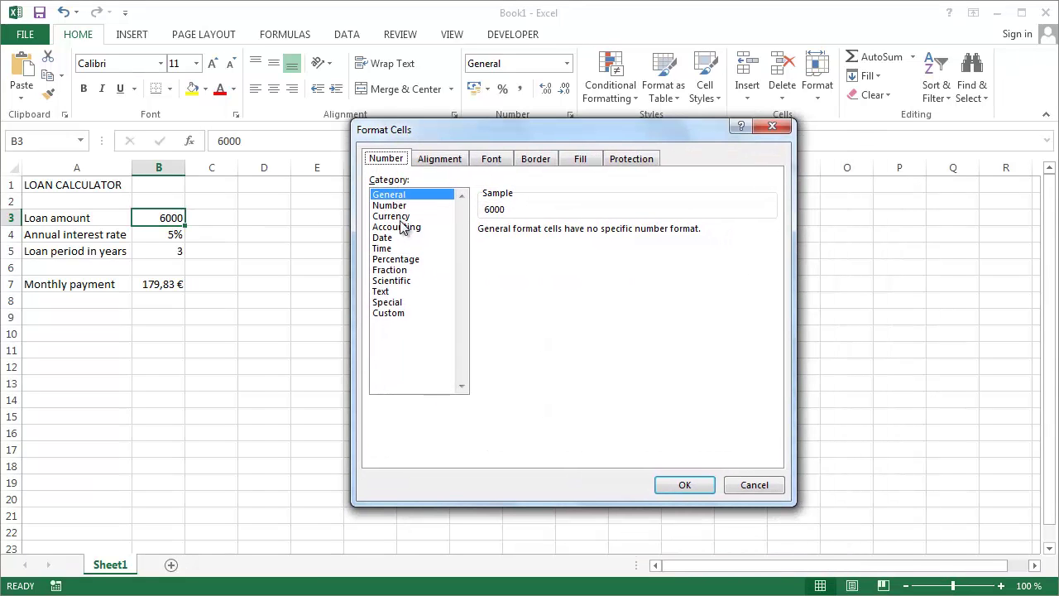
pyautogui.click(397, 216)
pyautogui.click(684, 488)
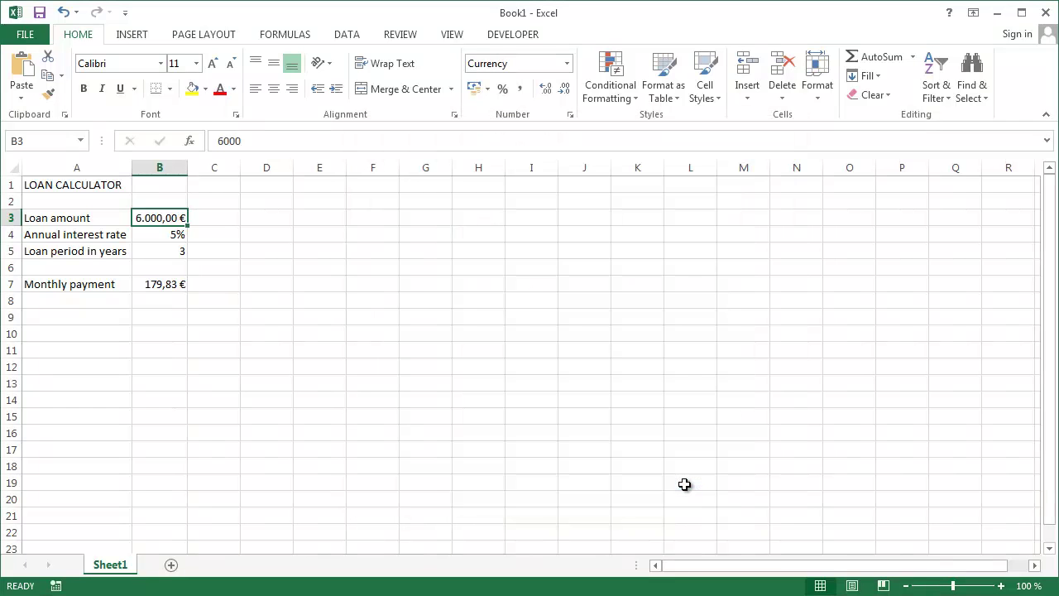
# Enter the labels "Number of payments", "Total cost of loan" and "Total interest" in cells C3:C5.
pyautogui.click(225, 215)
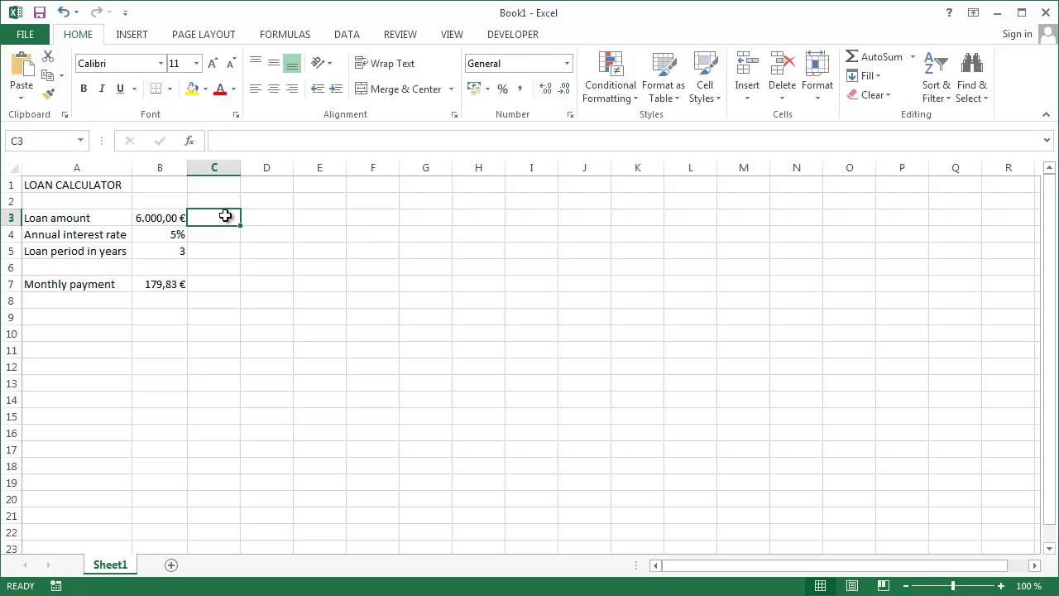
pyautogui.write('Nu')
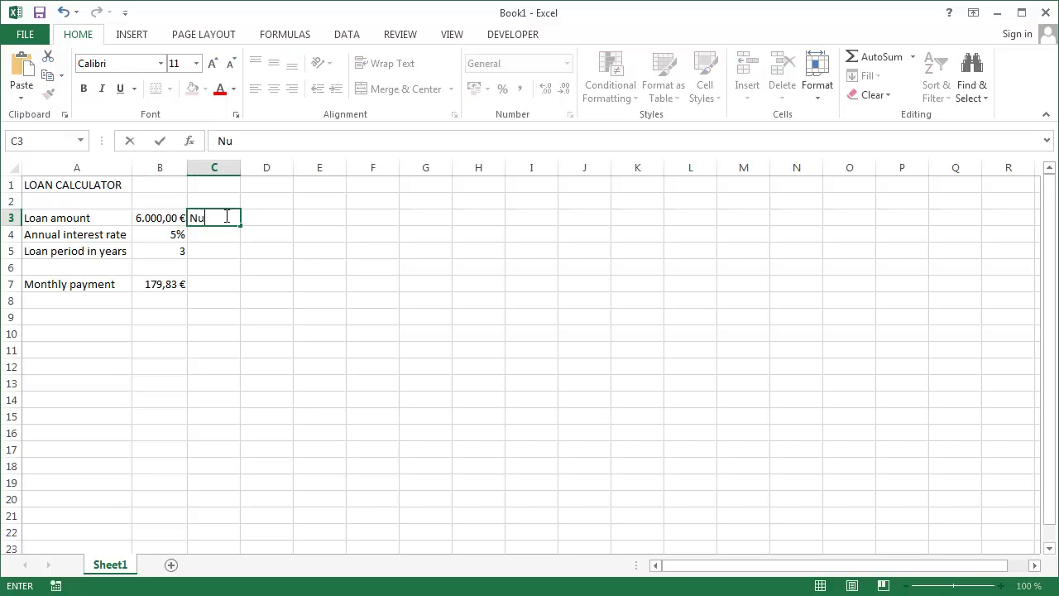
pyautogui.write('mber of payments')
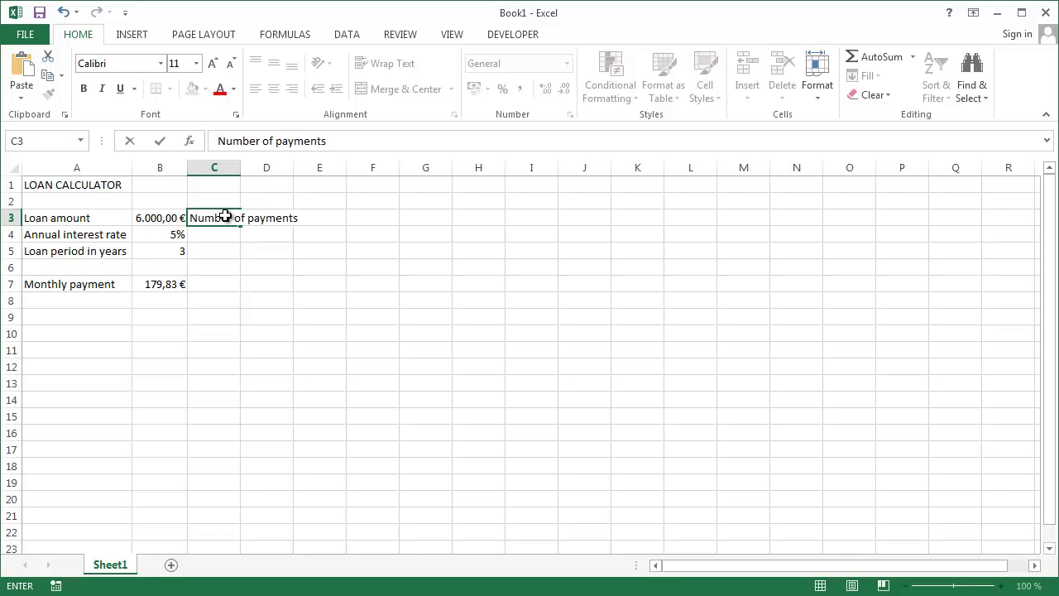
pyautogui.press('Return')
pyautogui.write('To')
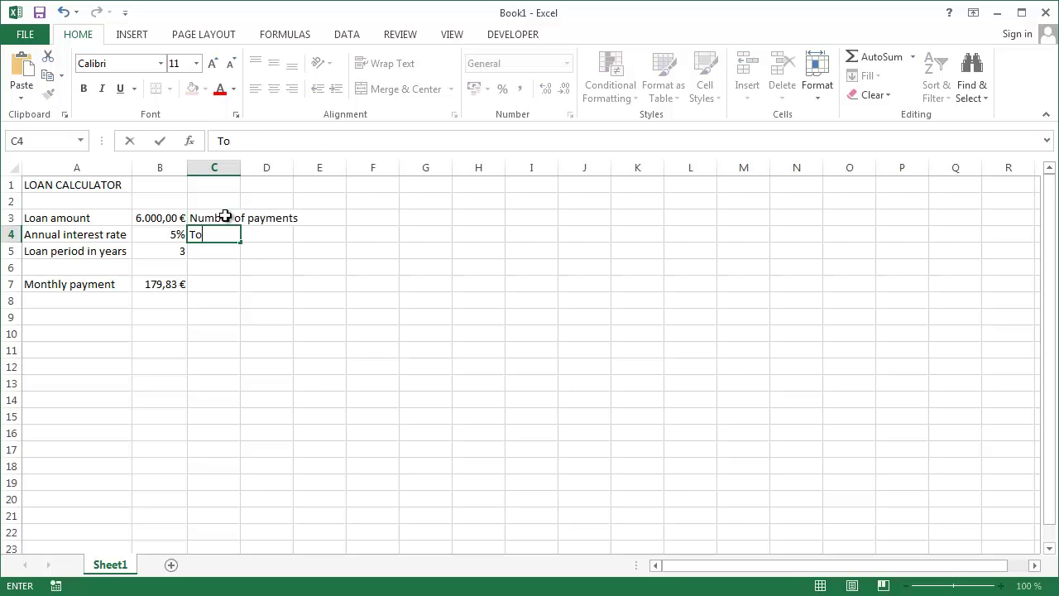
pyautogui.write('tal cost of loan')
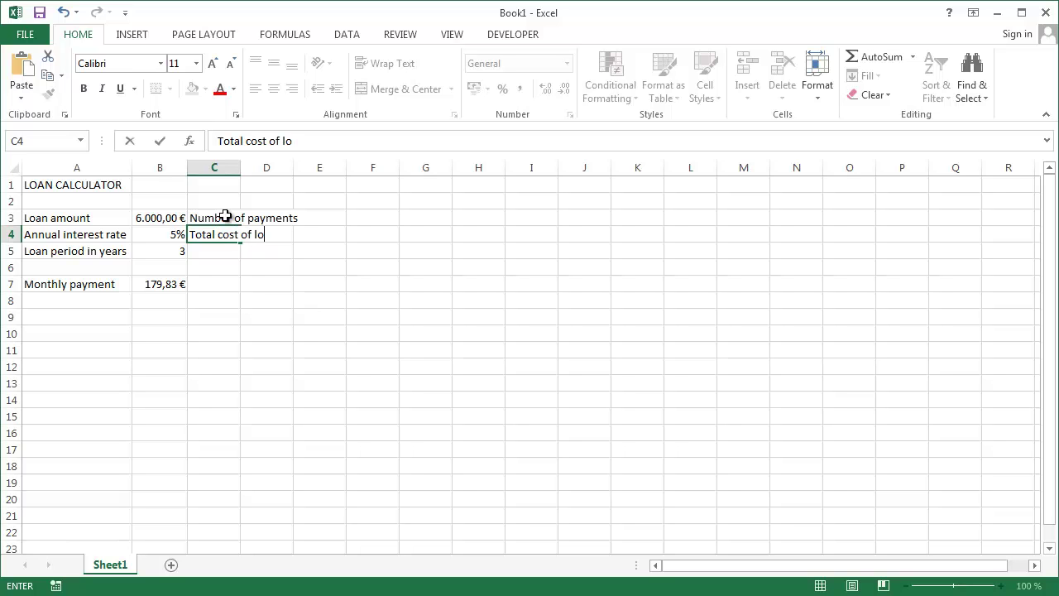
pyautogui.press('Return')
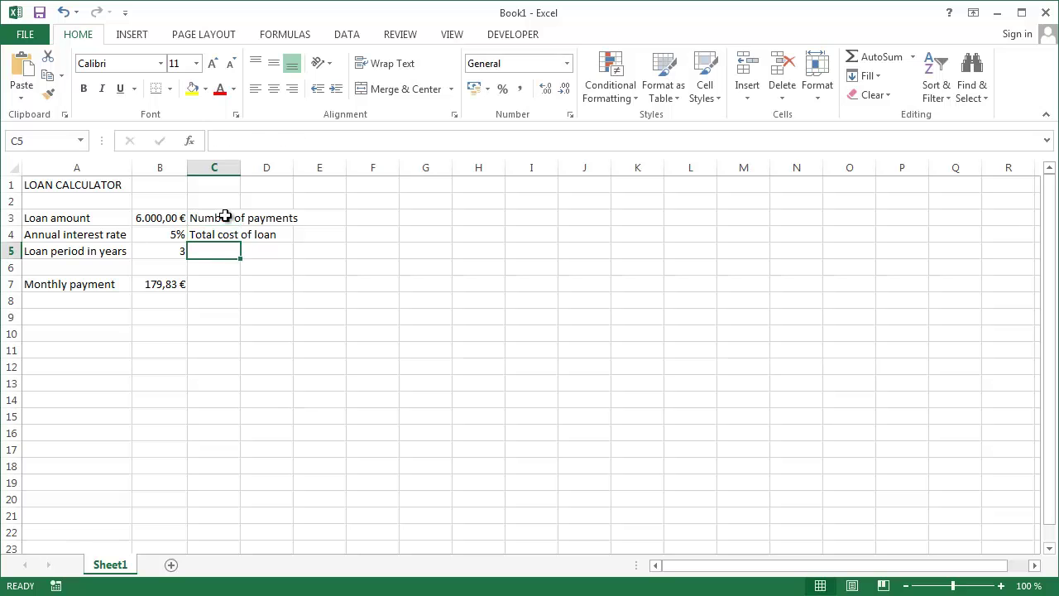
pyautogui.write('Total ')
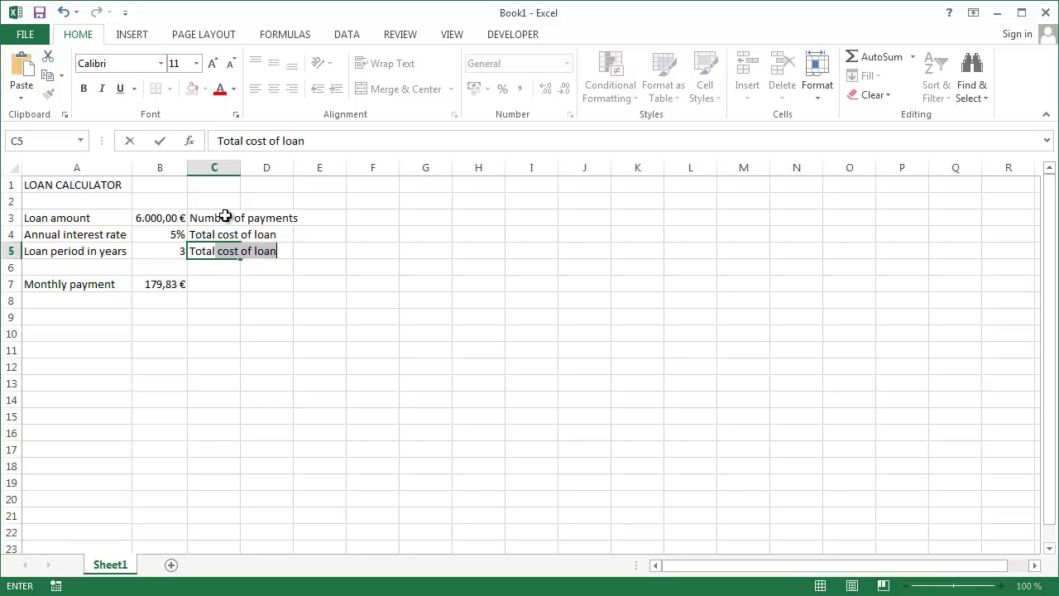
pyautogui.write('interest')
pyautogui.press('Return')
# Calculate the number of payments in cell D3 with the formula =B5*12.
pyautogui.press('Up')
pyautogui.press('Up')
pyautogui.press('Up')
pyautogui.press('Right')
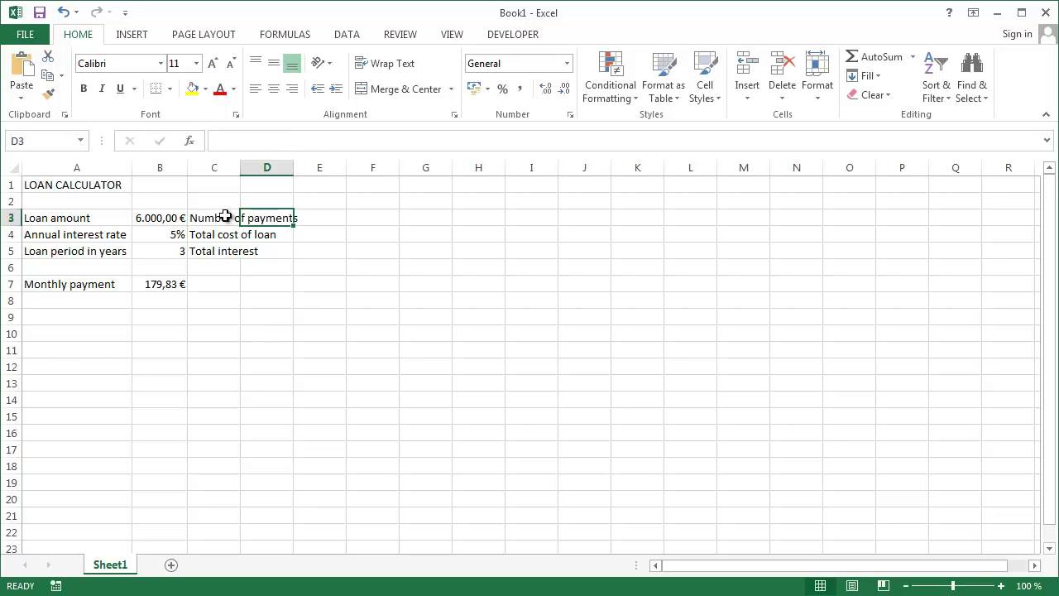
pyautogui.write('=')
pyautogui.press('Left')
pyautogui.press('Down')
pyautogui.press('Down')
pyautogui.press('Left')
pyautogui.write('*')
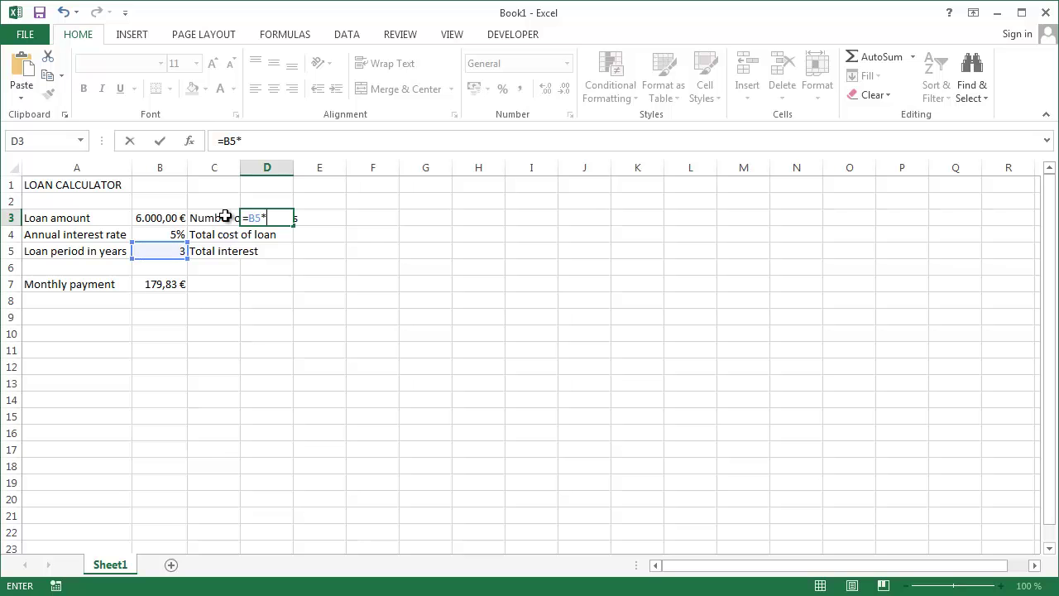
pyautogui.write('12')
pyautogui.press('Return')
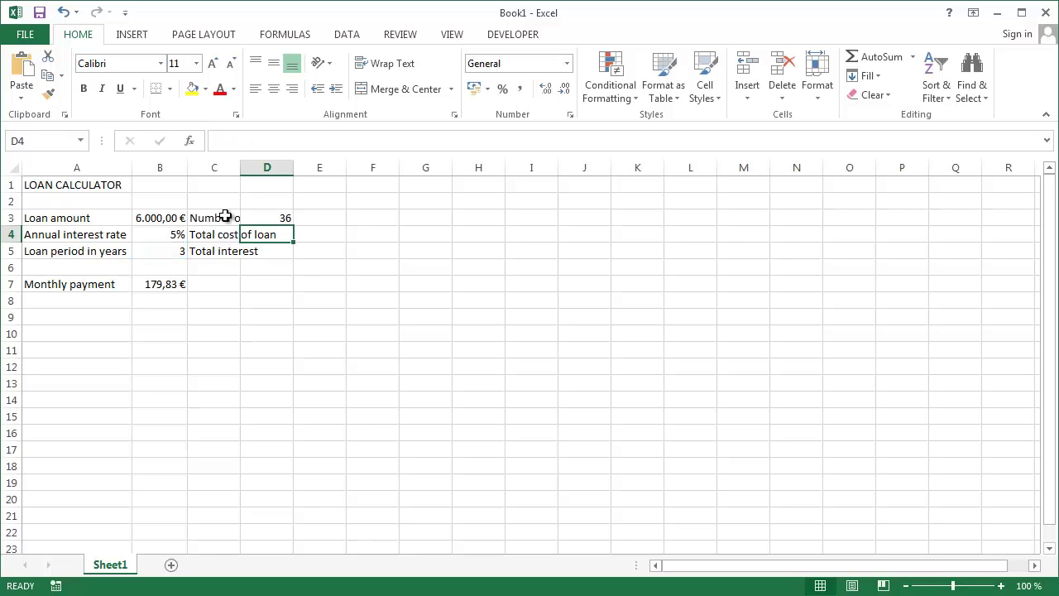
# Calculate the total cost of the loan in cell D4 with the formula =D3*B7.
pyautogui.write('=')
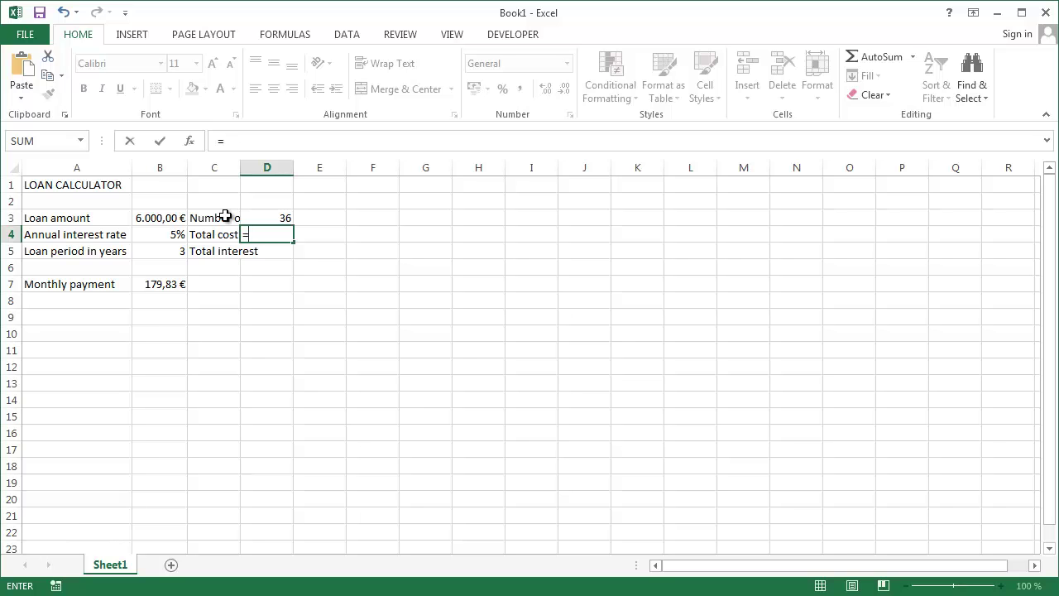
pyautogui.press('Up')
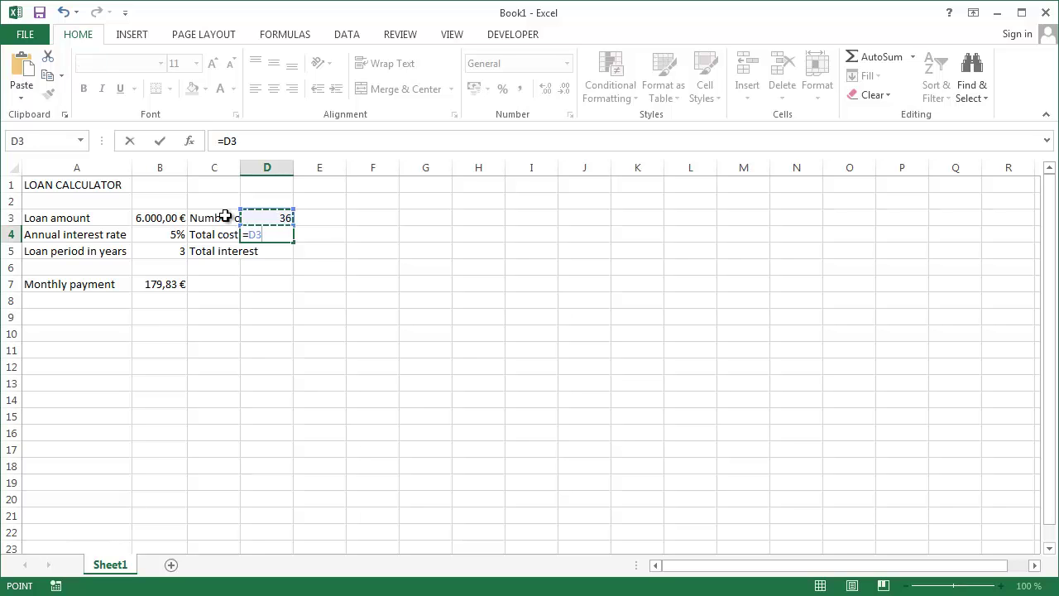
pyautogui.write('*')
pyautogui.press('Left')
pyautogui.press('Down')
pyautogui.press('Down')
pyautogui.press('Down')
pyautogui.press('Left')
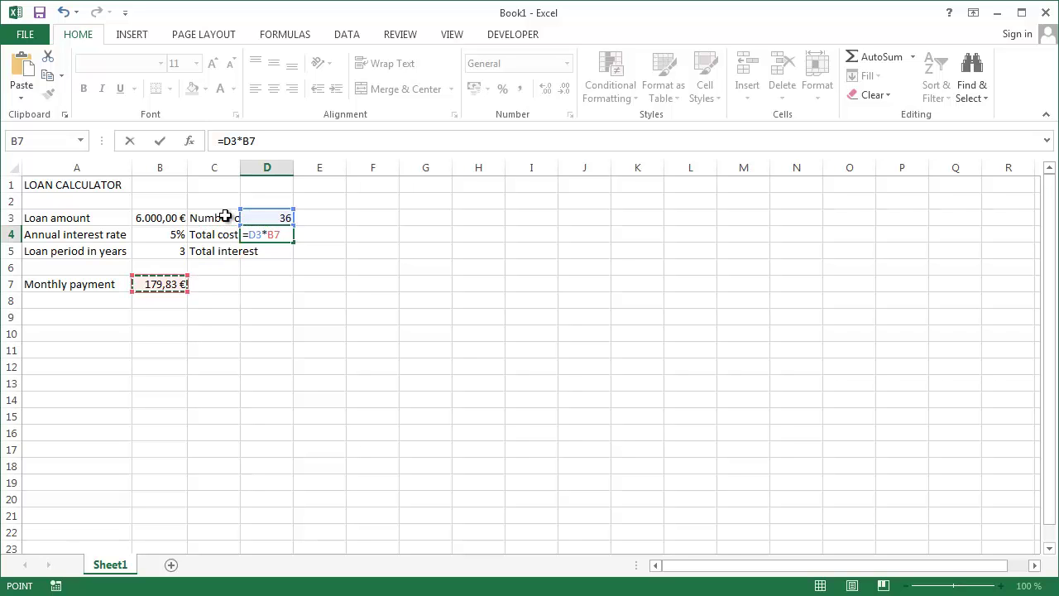
pyautogui.press('Return')
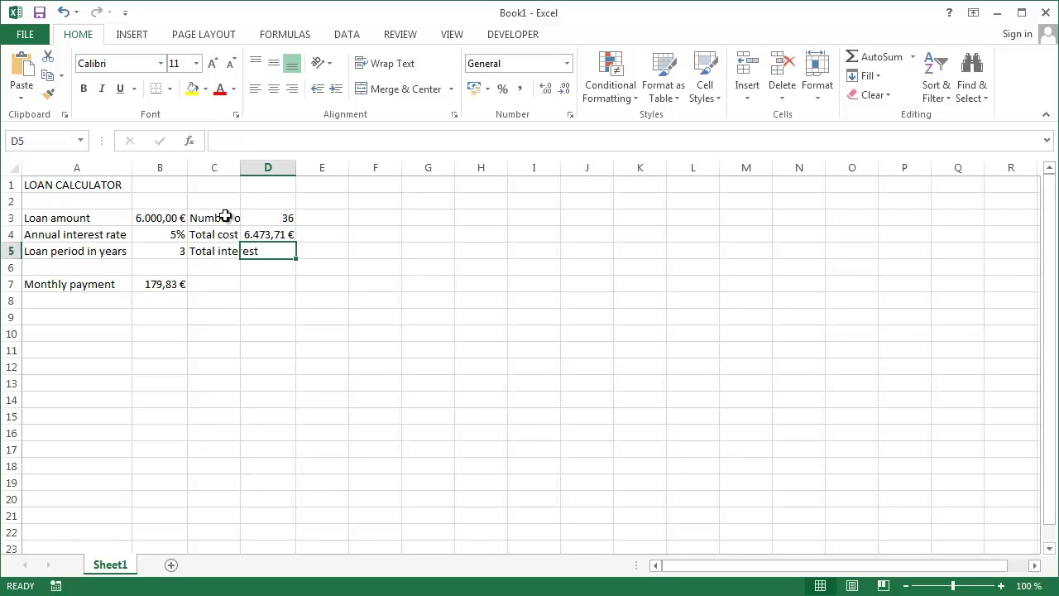
# Calculate the total interest in cell D5 with the formula =D4-B3.
pyautogui.write('=')
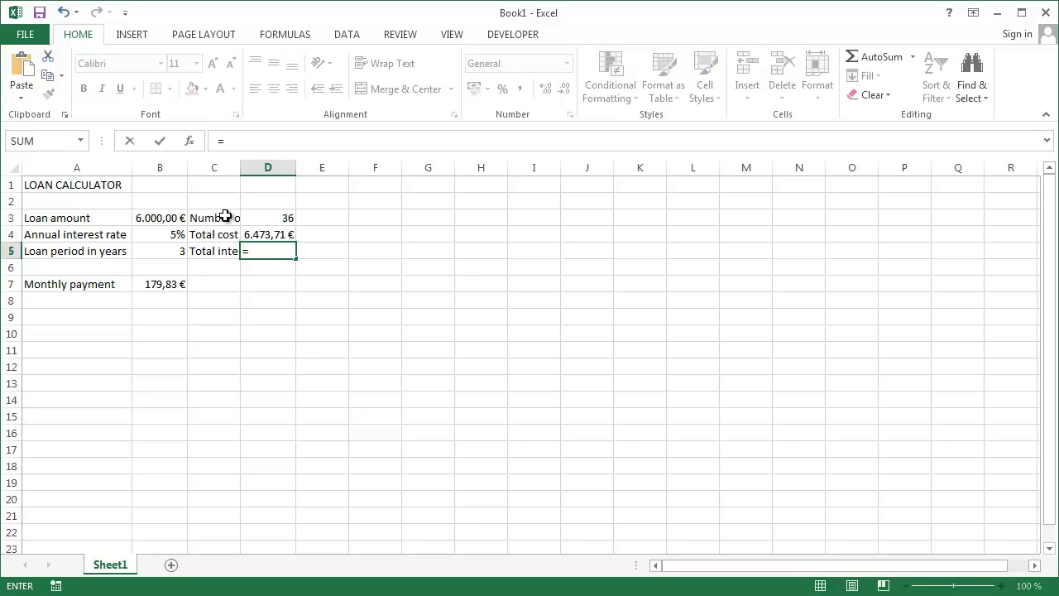
pyautogui.press('Up')
pyautogui.write('-')
pyautogui.press('Up')
pyautogui.press('Up')
pyautogui.press('Left')
pyautogui.press('Left')
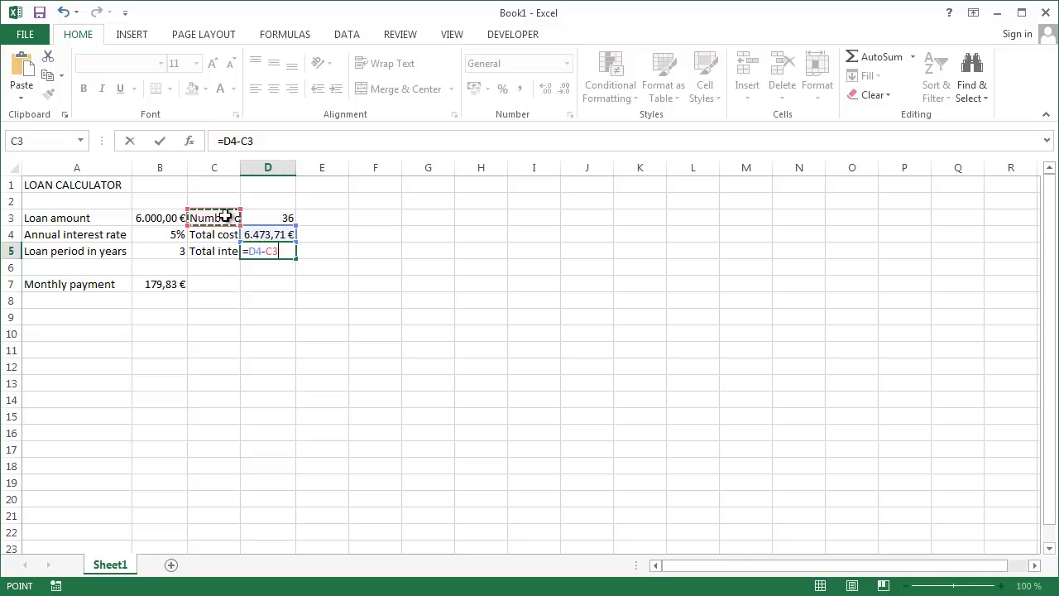
pyautogui.press('Return')
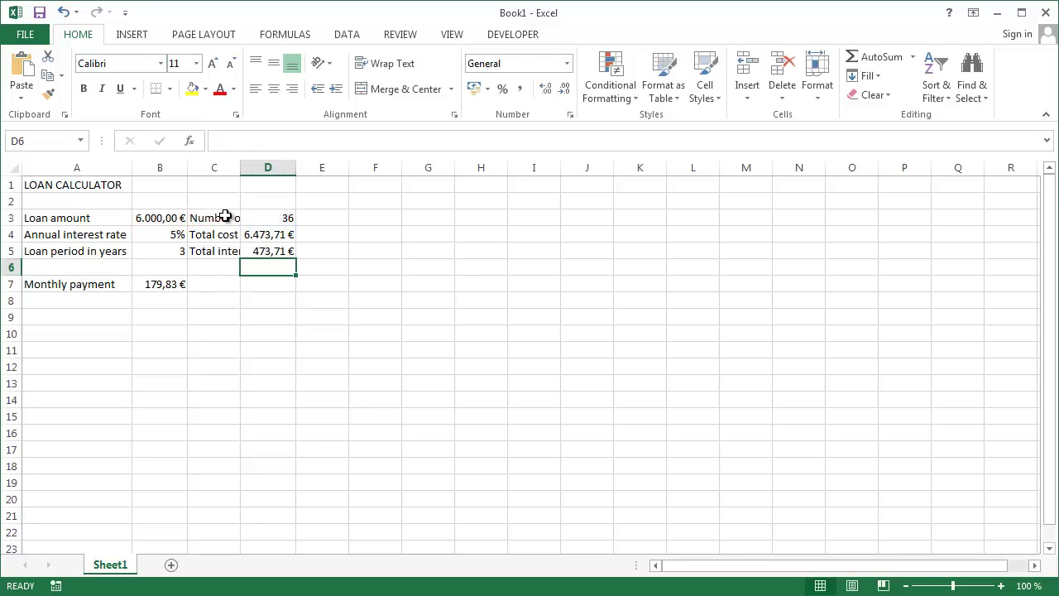
# Apply outside borders to the loan inputs in A3:B5 and to the totals block in C3:D5.
pyautogui.click(70, 217)
pyautogui.moveTo(71, 218); pyautogui.dragTo(149, 248)
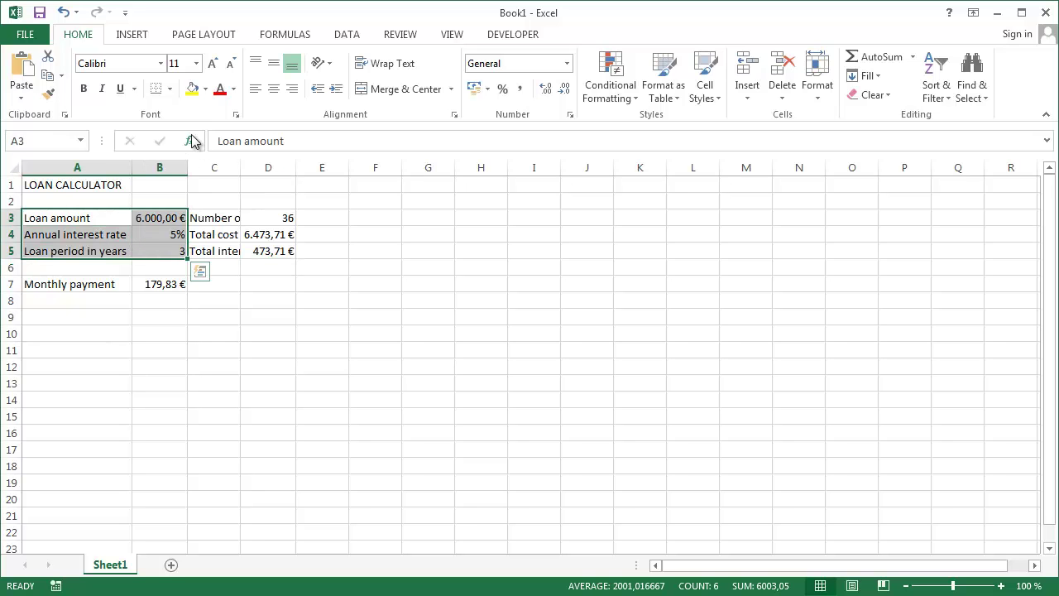
pyautogui.click(170, 89)
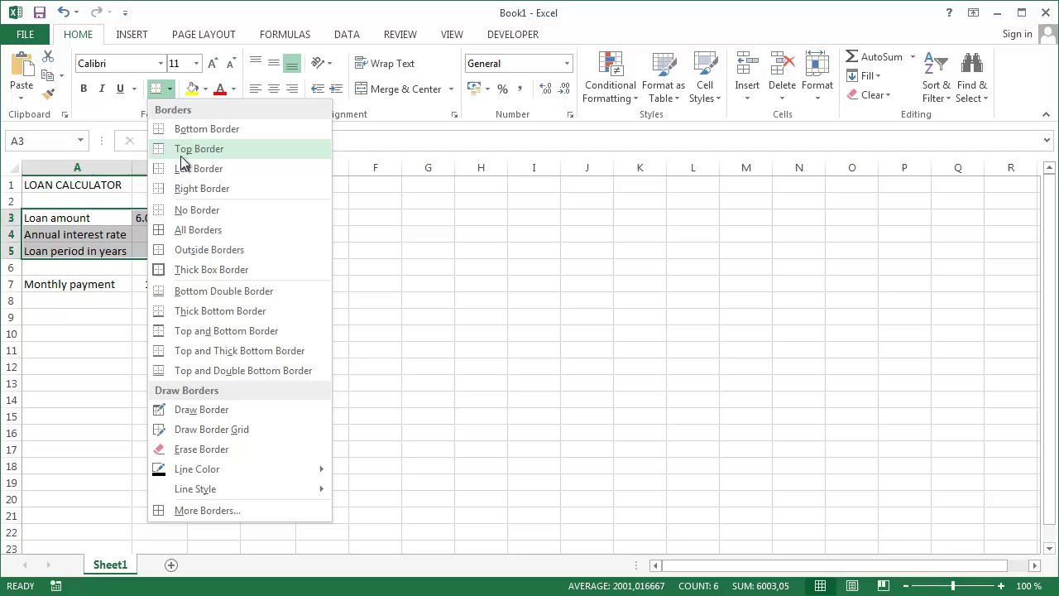
pyautogui.click(184, 250)
pyautogui.moveTo(206, 218); pyautogui.dragTo(275, 248)
pyautogui.click(155, 88)
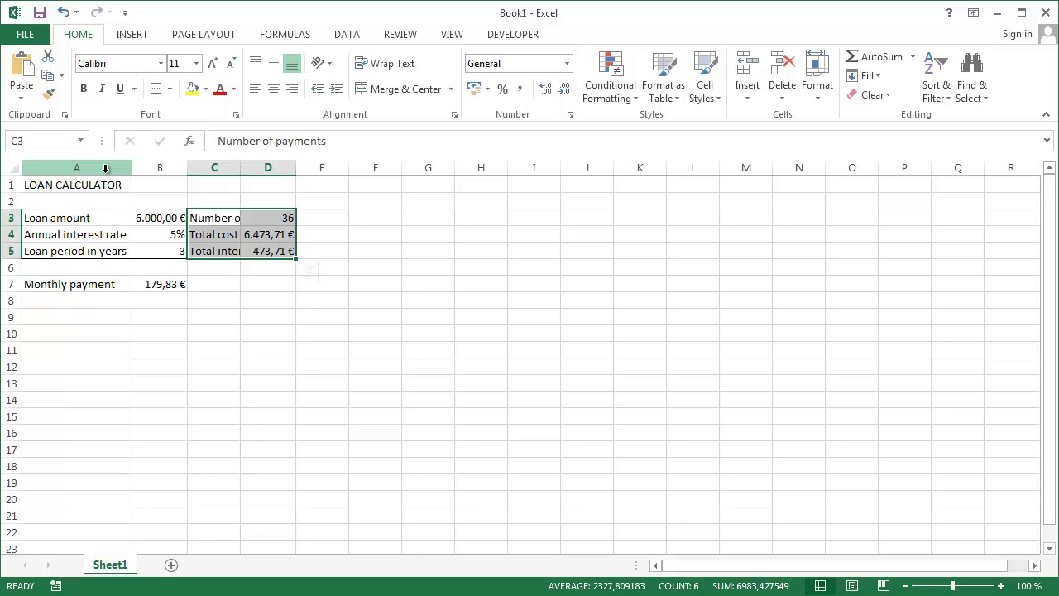
# Set the width of columns A to E to 12.
pyautogui.moveTo(105, 168); pyautogui.dragTo(326, 170)
pyautogui.rightClick(330, 169)
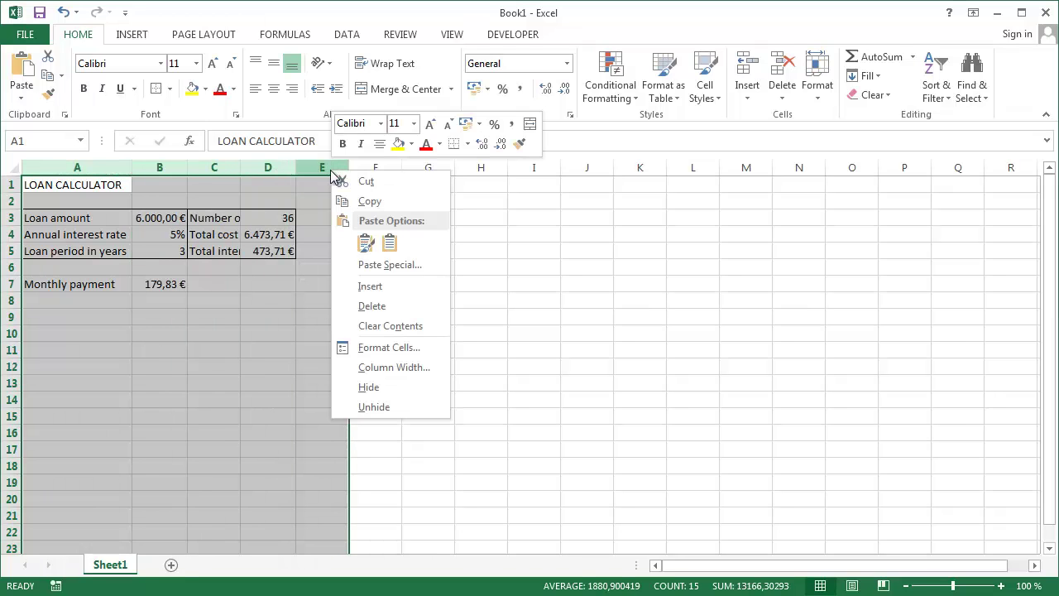
pyautogui.click(386, 368)
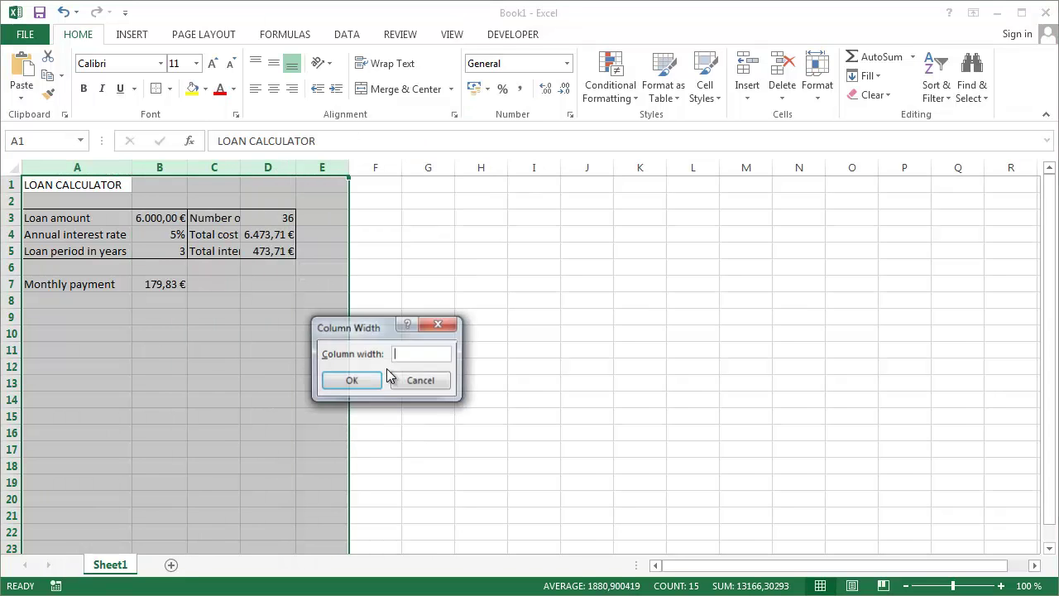
pyautogui.write('12')
pyautogui.press('Return')
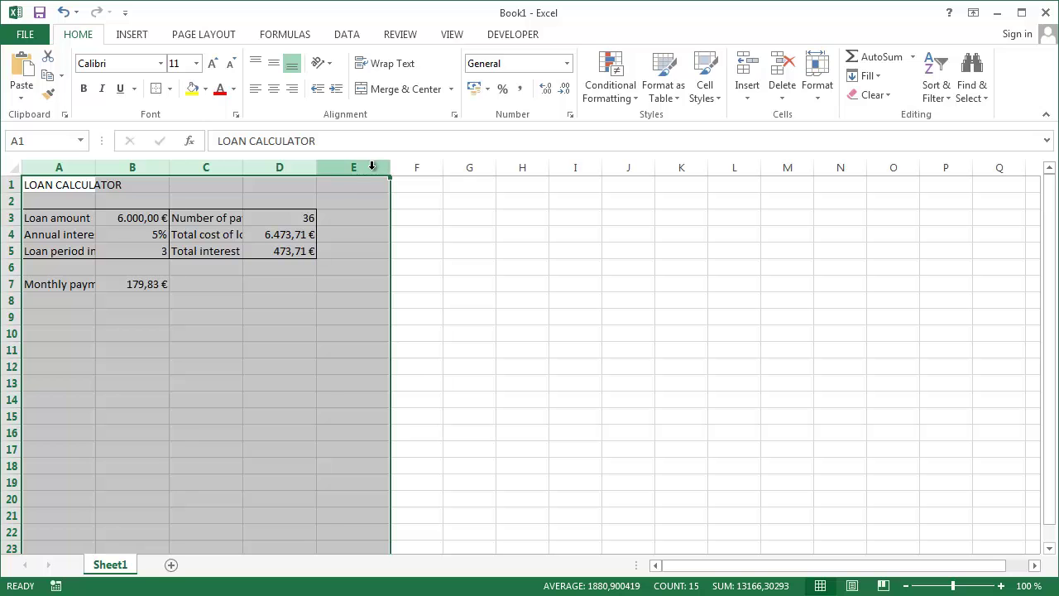
# Set the column width of the selected columns A to E to 15.
pyautogui.rightClick(368, 167)
pyautogui.click(454, 366)
pyautogui.write('15')
pyautogui.press('Return')
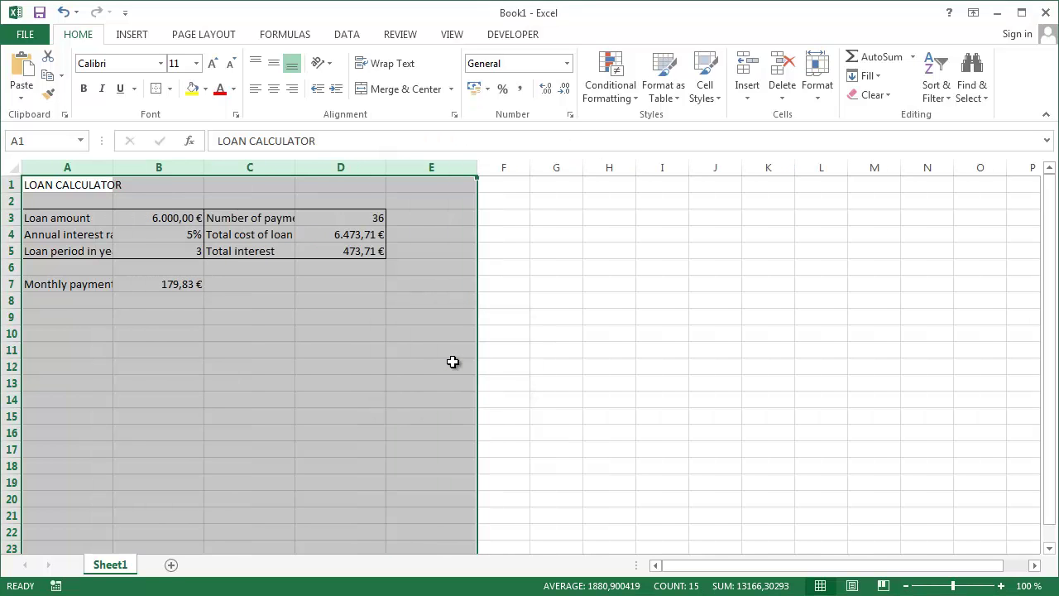
# Apply a thick box border around the monthly payment cells A7:B7.
pyautogui.press('Down')
pyautogui.press('Down')
pyautogui.press('Down')
pyautogui.press('Down')
pyautogui.press('Down')
pyautogui.press('Down')
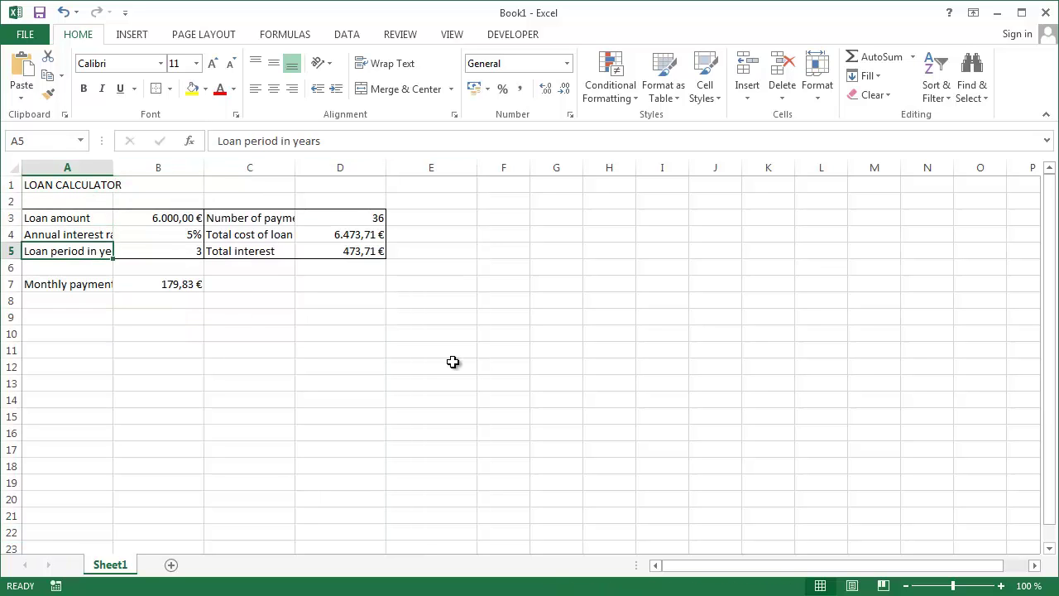
pyautogui.hotkey('shift', 'Right')
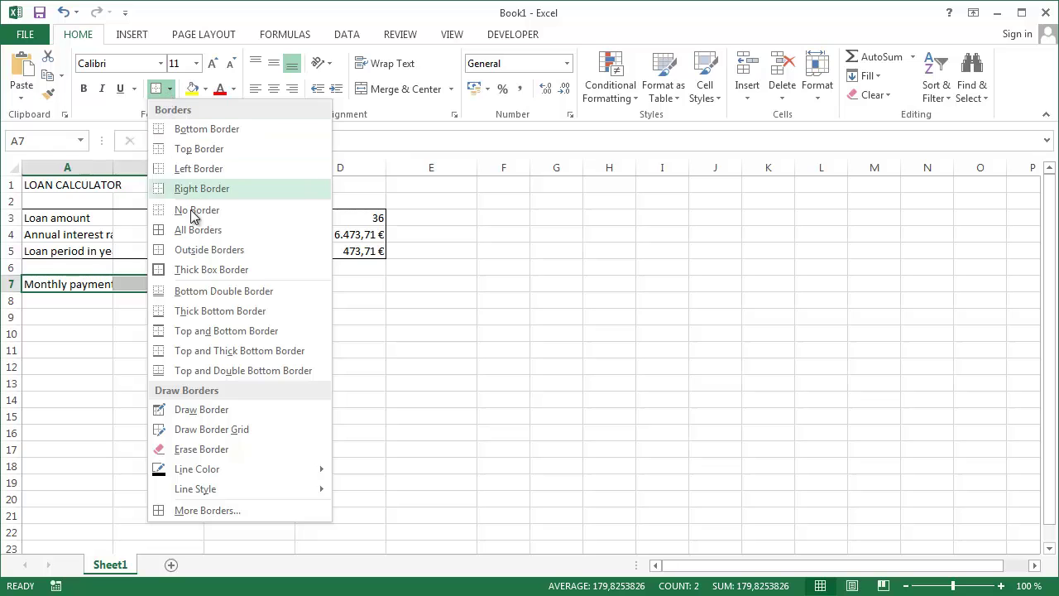
pyautogui.click(206, 270)
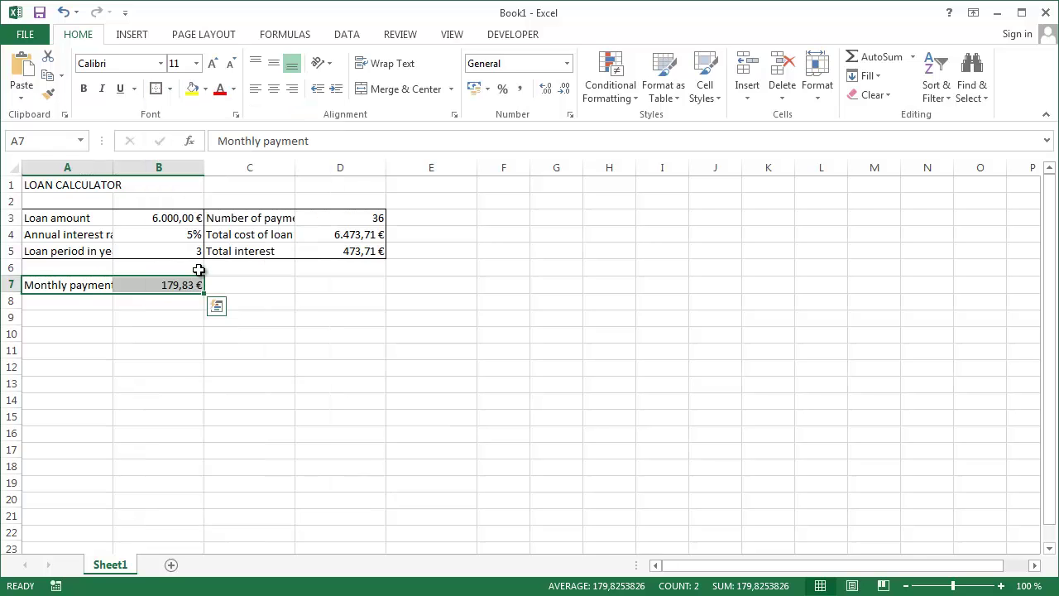
# Enter the table headings No., PAYMENT, INTEREST, PRINCIPAL and BALANCE in cells A9 to E9.
pyautogui.click(94, 317)
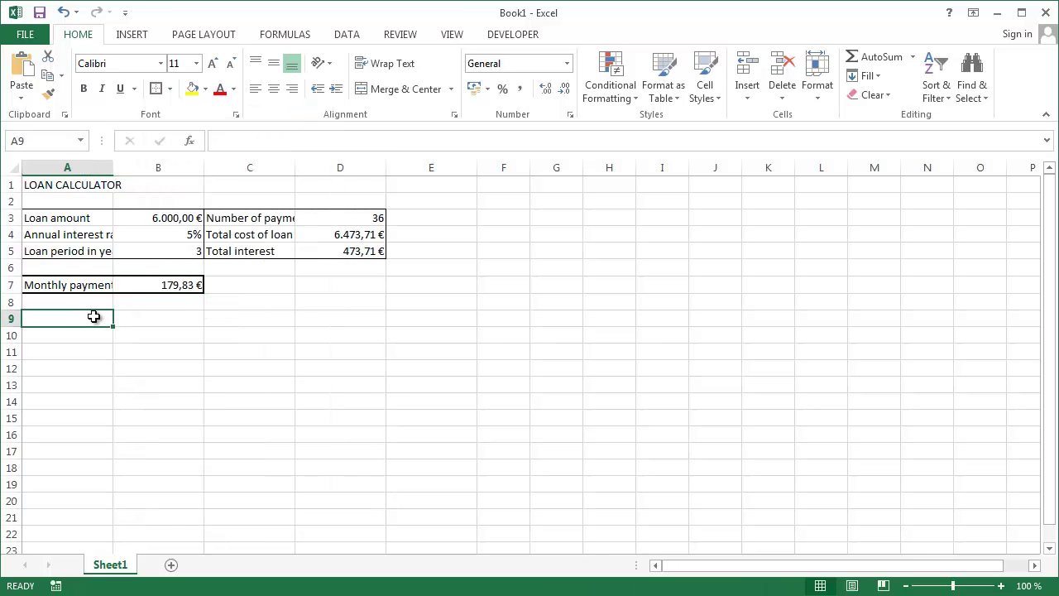
pyautogui.write('No.')
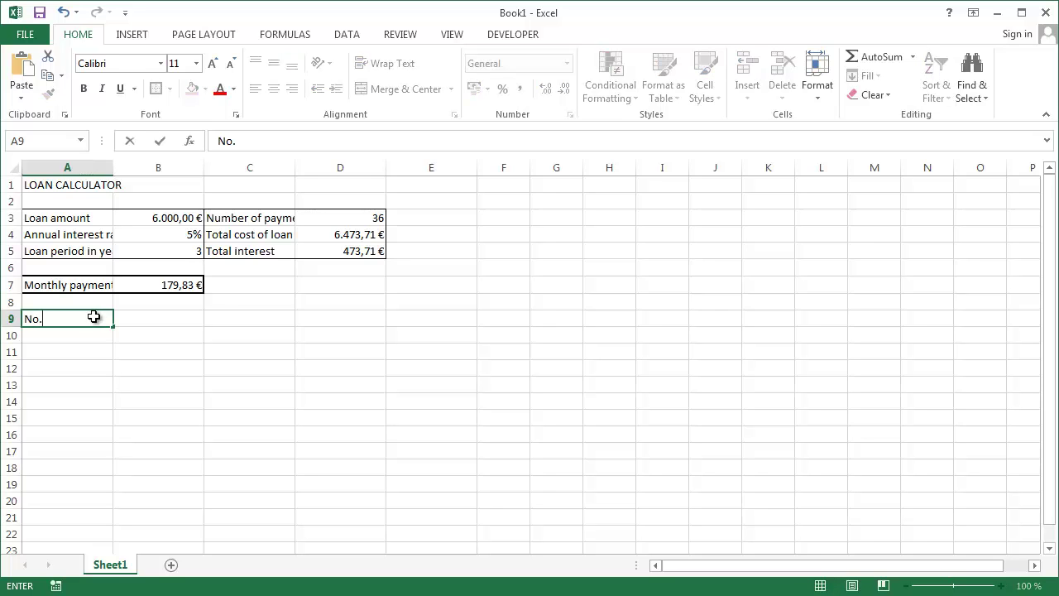
pyautogui.press('Tab')
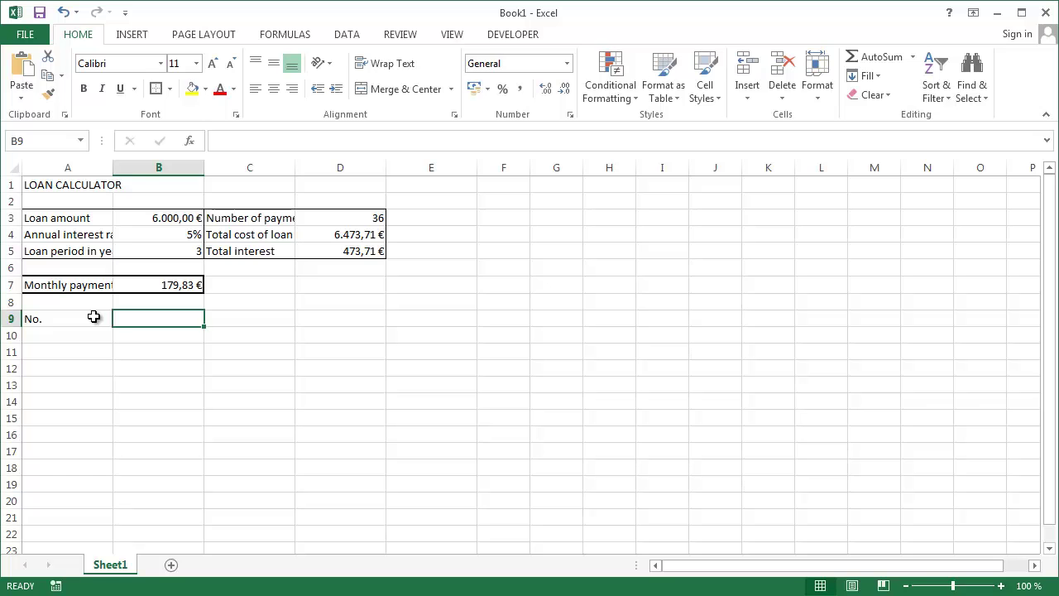
pyautogui.write('PAYMENT')
pyautogui.press('Tab')
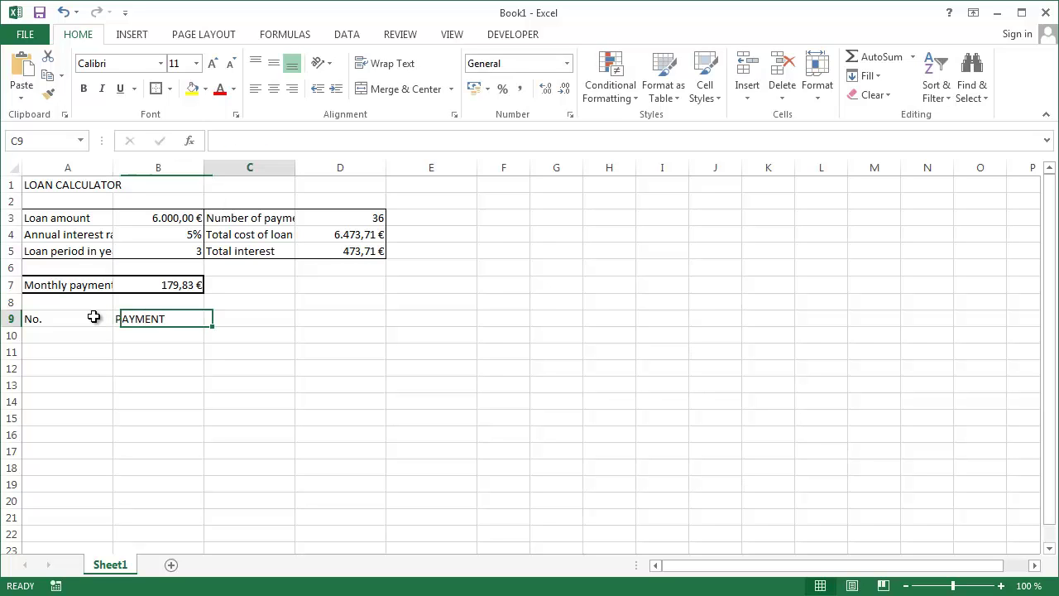
pyautogui.write('INTR')
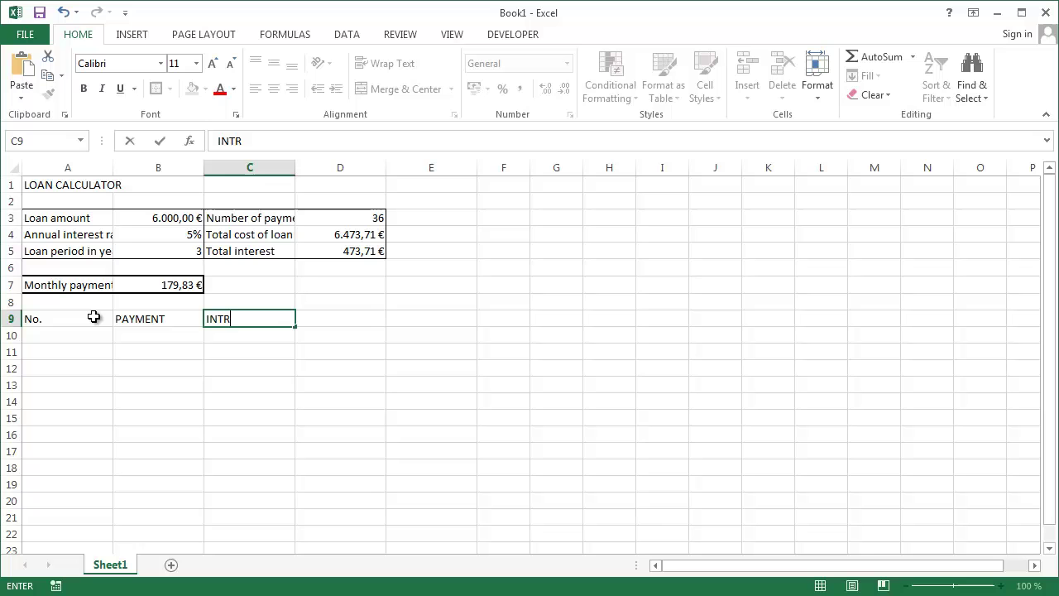
pyautogui.press('BackSpace')
pyautogui.write('EREST')
pyautogui.press('Tab')
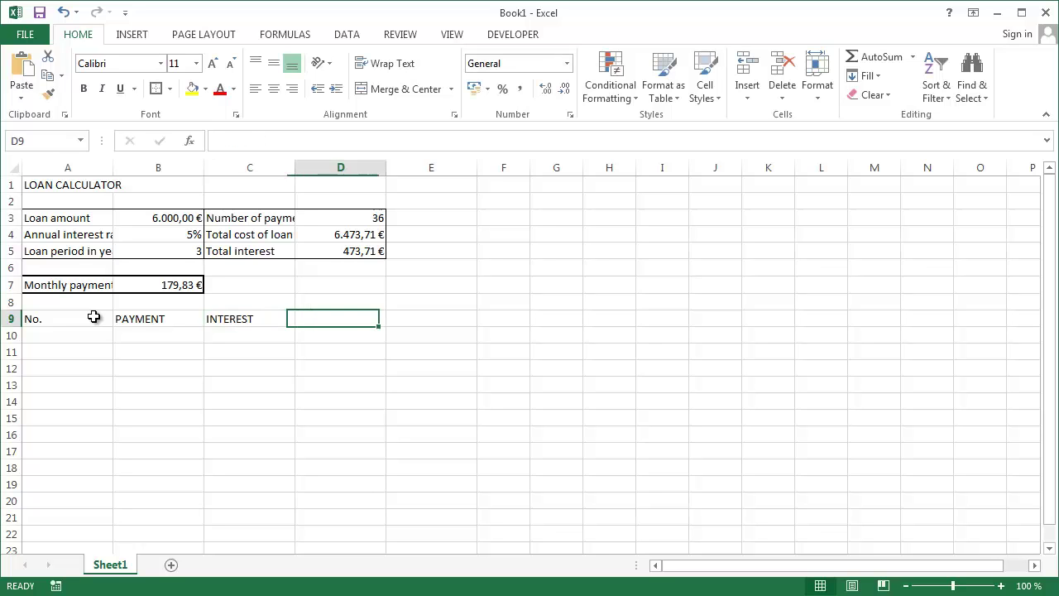
pyautogui.write('PRINCIPAL')
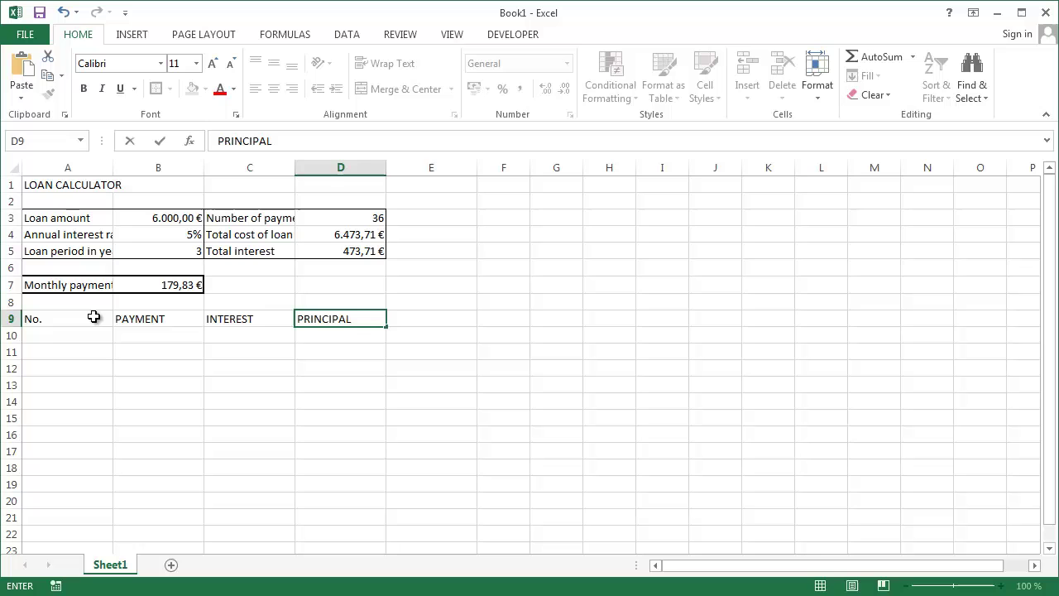
pyautogui.press('Tab')
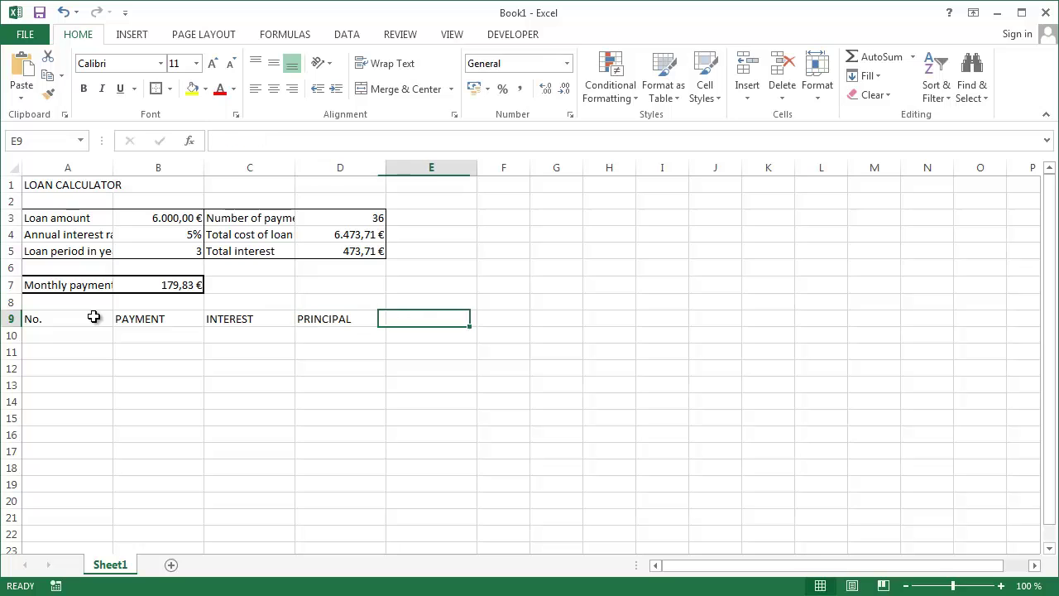
pyautogui.write('BALANCE')
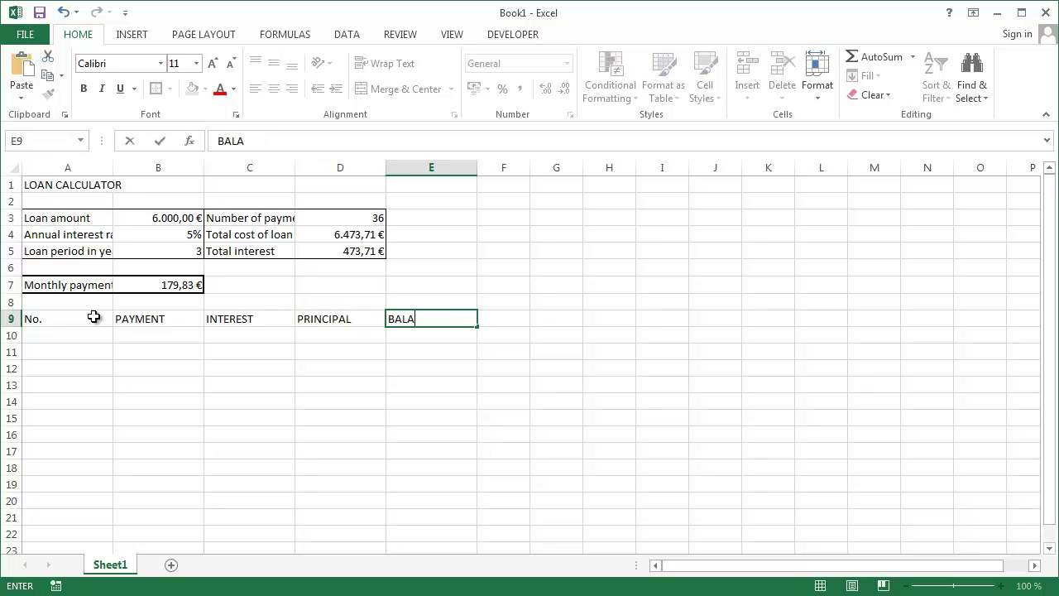
pyautogui.press('Return')
# Format the headings in A9:E9 as centered and bold with a yellow fill and a thick box border.
pyautogui.press('Up')
pyautogui.hotkey('shift', 'Left')
pyautogui.hotkey('shift', 'Left')
pyautogui.hotkey('shift', 'Left')
pyautogui.hotkey('shift', 'Left')
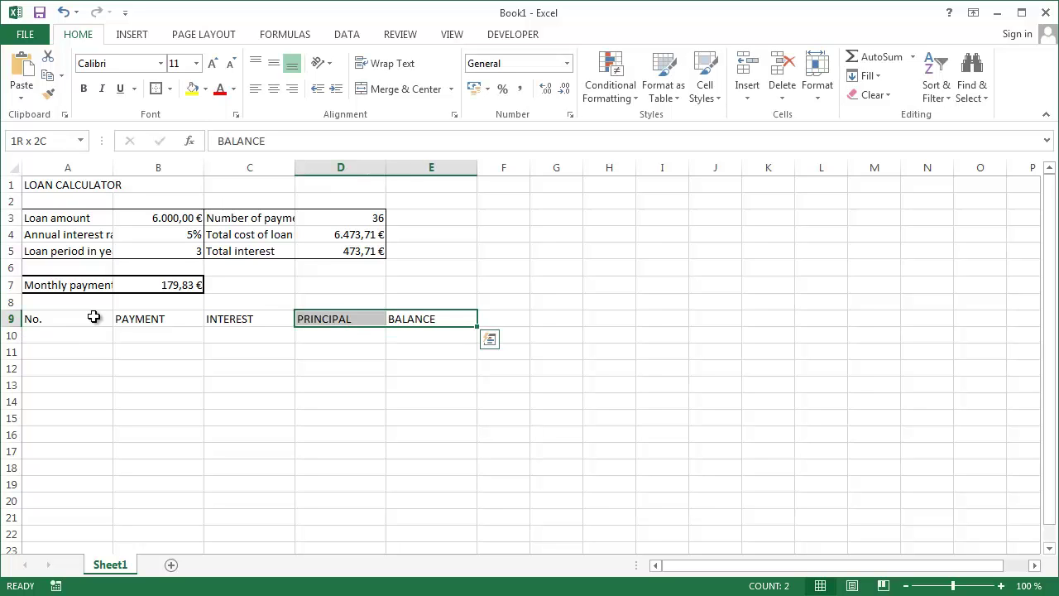
pyautogui.click(273, 89)
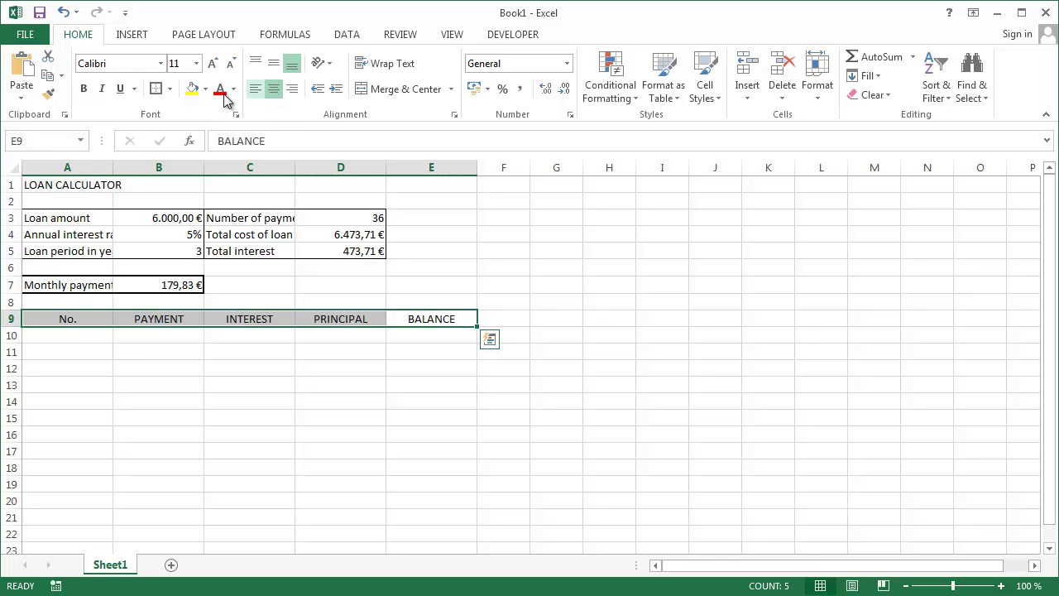
pyautogui.click(84, 89)
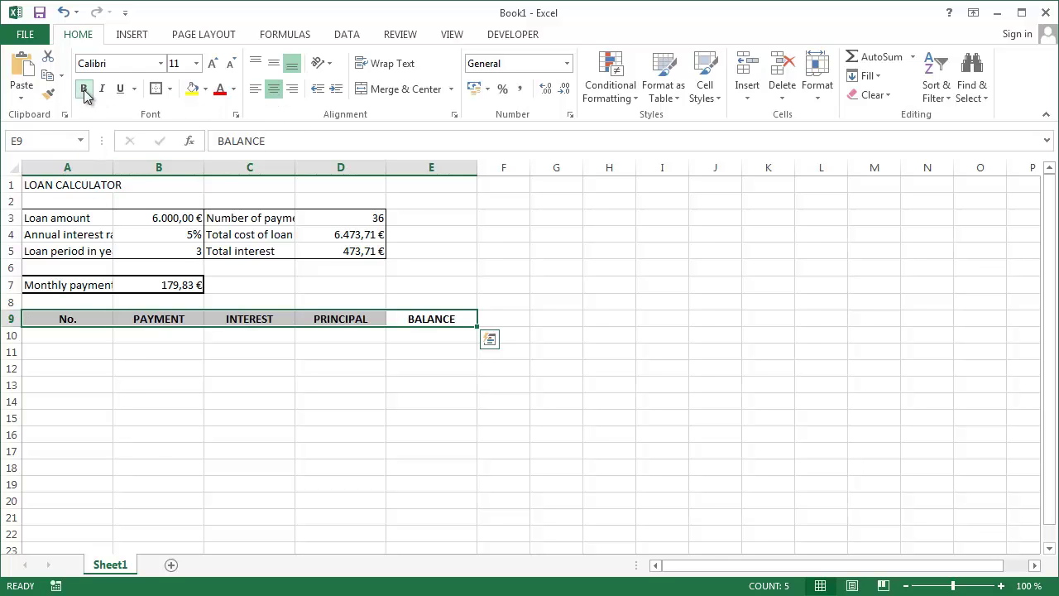
pyautogui.click(192, 88)
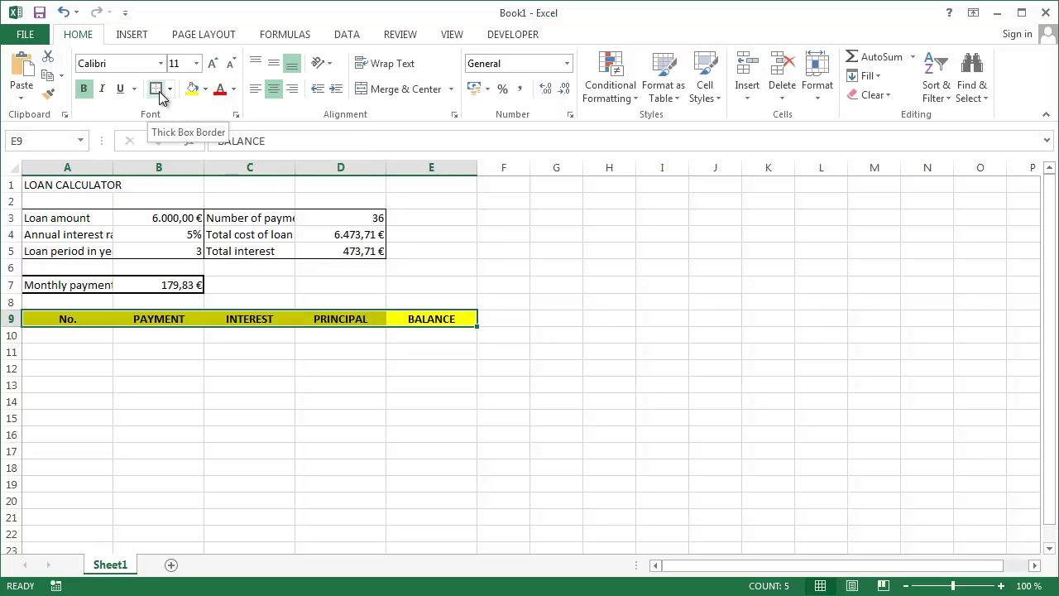
pyautogui.click(157, 90)
# Enter 0 as the starting payment number in A10.
pyautogui.click(83, 337)
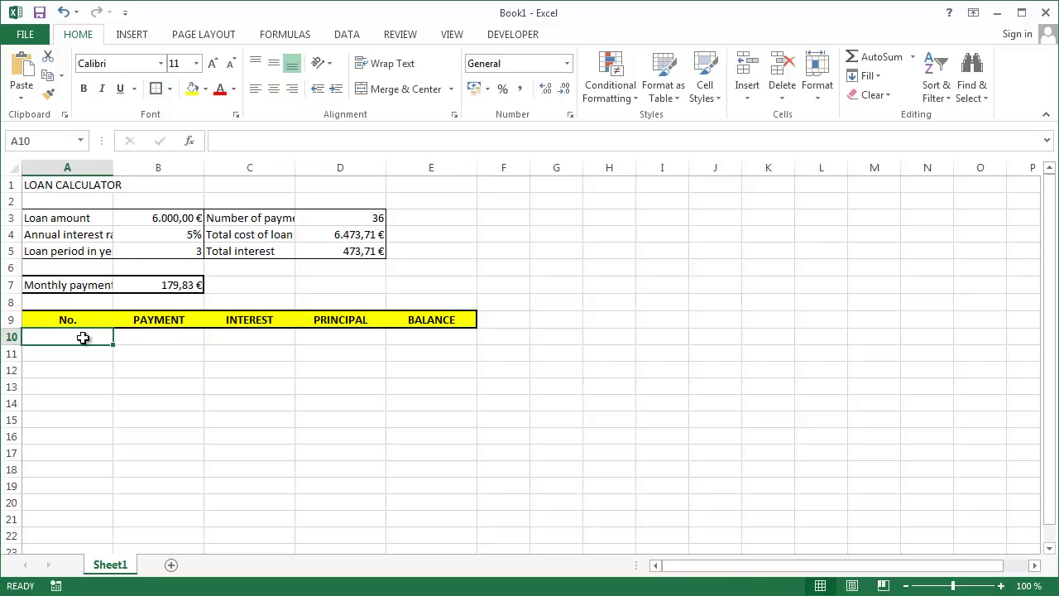
pyautogui.write('0')
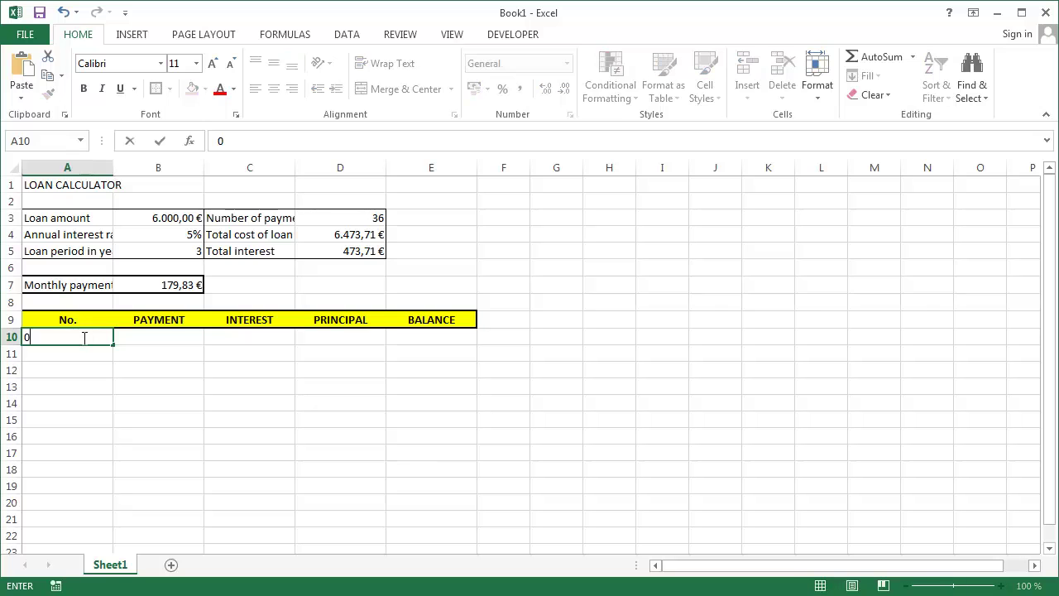
pyautogui.press('Tab')
# Link the opening balance in E10 to the loan amount with the formula =B3.
pyautogui.press('Tab')
pyautogui.press('Tab')
pyautogui.press('Tab')
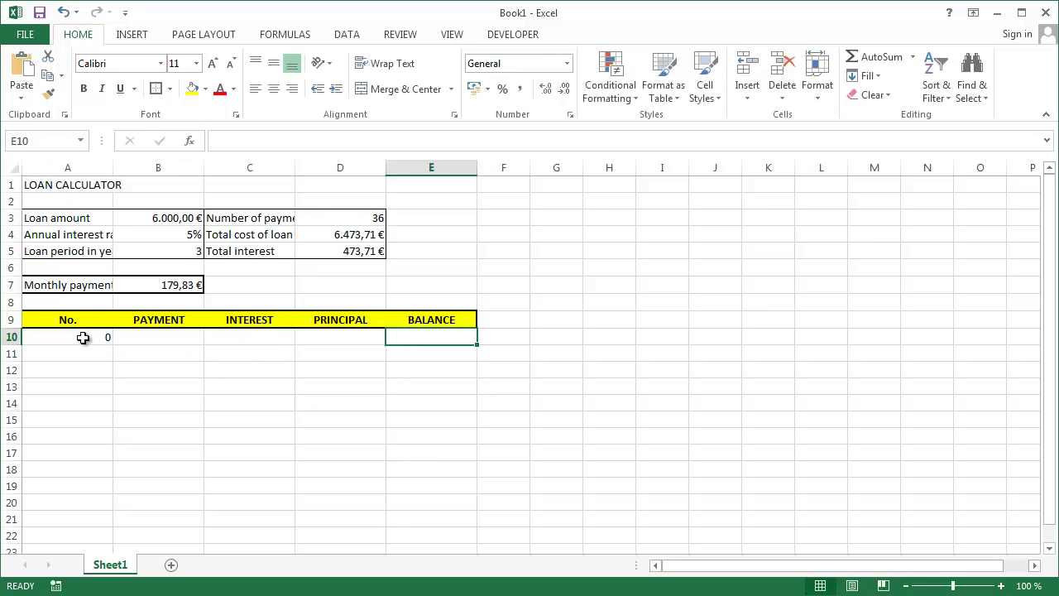
pyautogui.write('=')
pyautogui.press('Up')
pyautogui.press('Up')
pyautogui.press('Up')
pyautogui.press('Up')
pyautogui.press('Up')
pyautogui.press('Up')
pyautogui.press('Up')
pyautogui.press('Left')
pyautogui.press('Left')
pyautogui.press('Left')
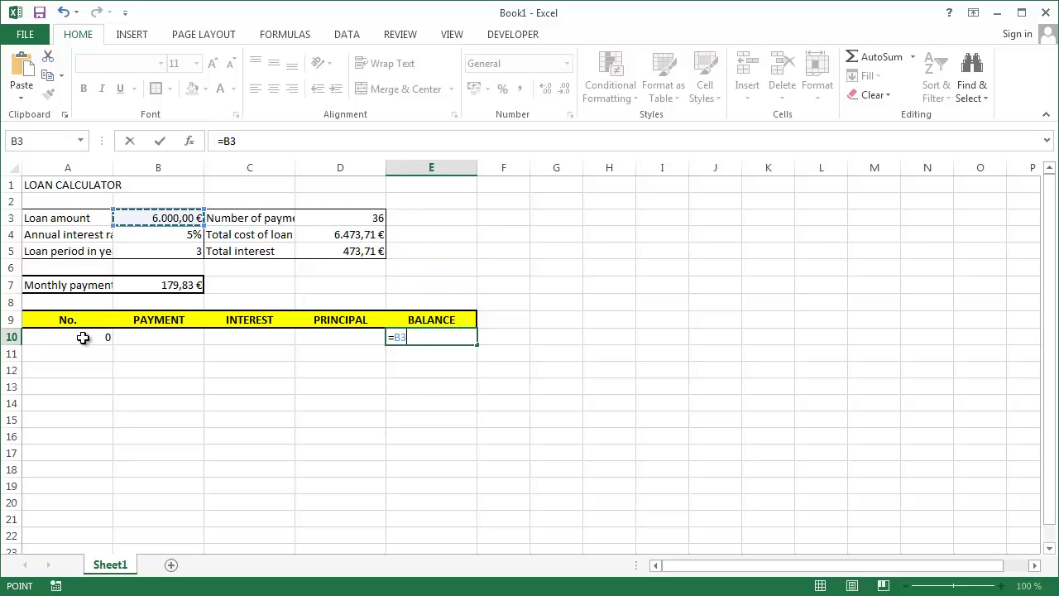
pyautogui.press('Return')
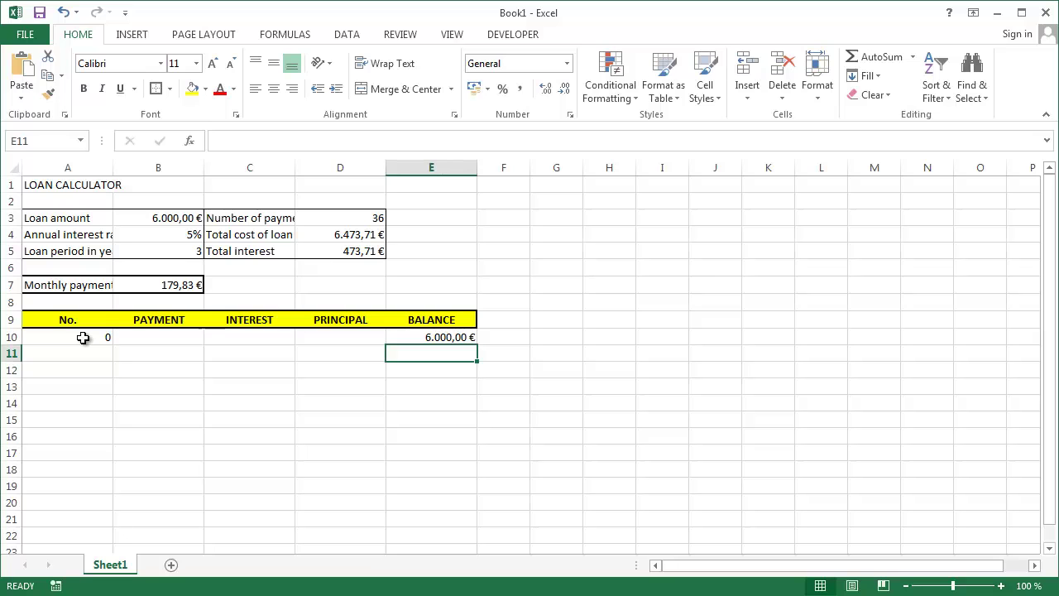
# Enter the payment-number formula =IF(A10<D3;A10+1;"") in A11.
pyautogui.press('Left')
pyautogui.press('Left')
pyautogui.press('Left')
pyautogui.press('Left')
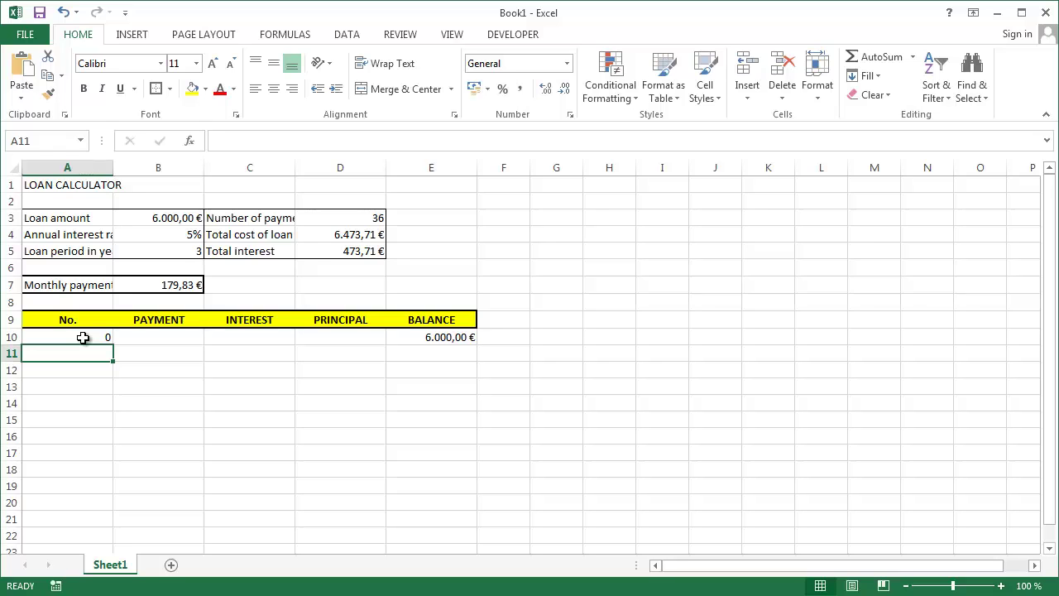
pyautogui.write('=')
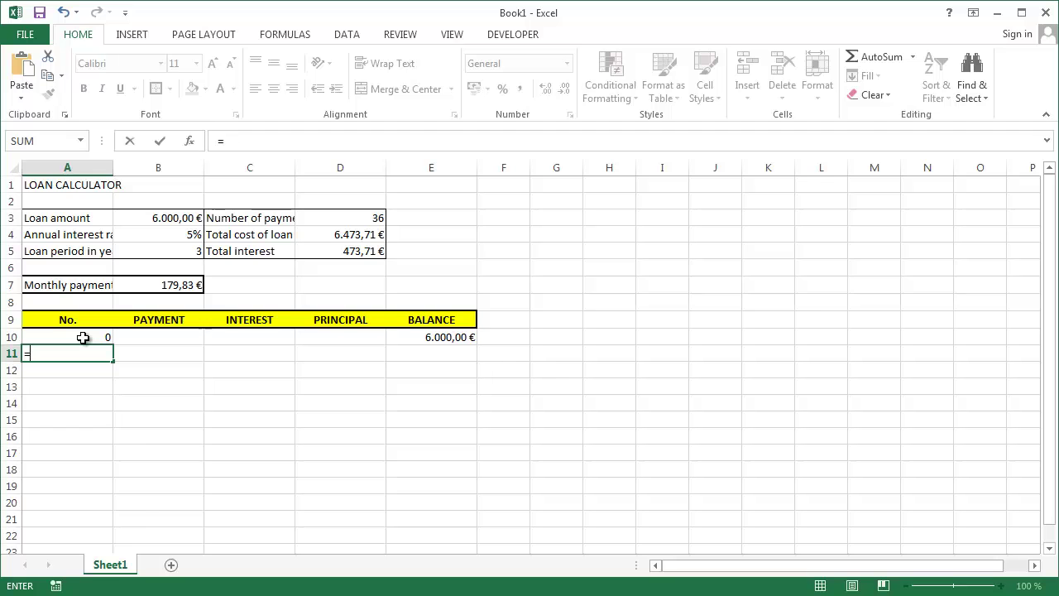
pyautogui.write('IF')
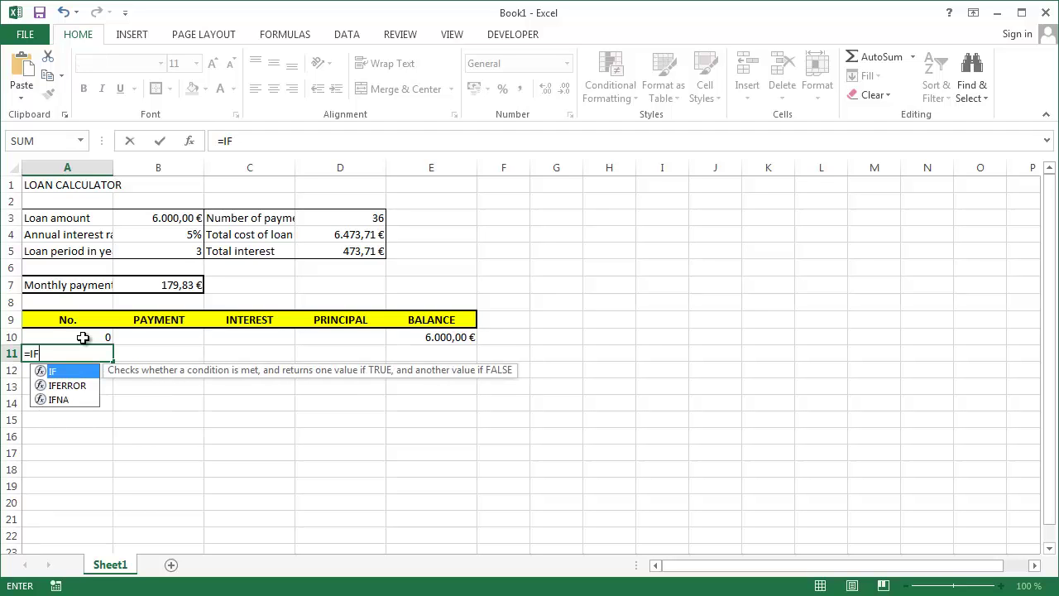
pyautogui.write('(')
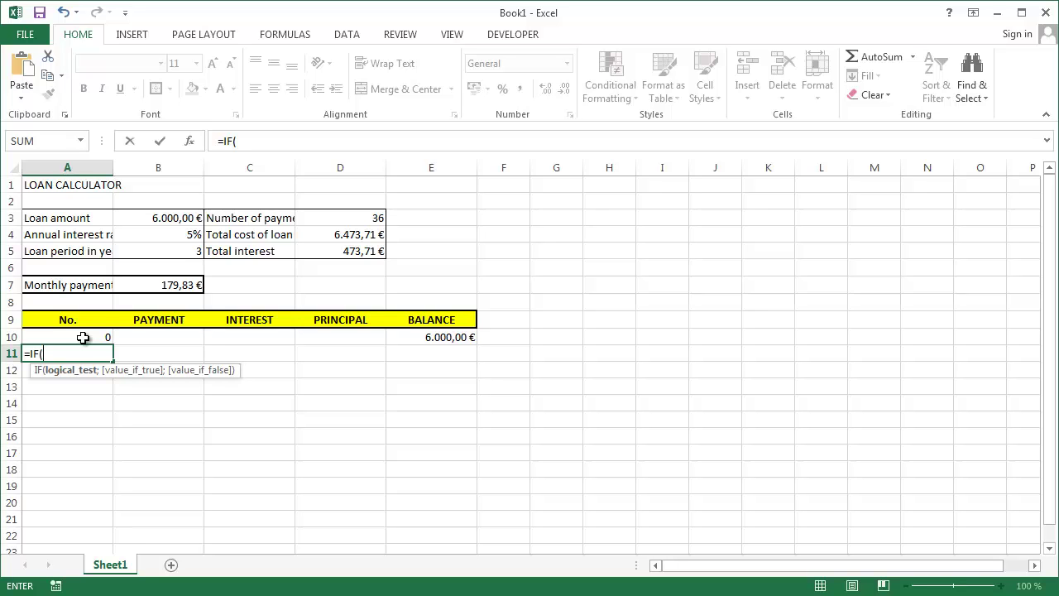
pyautogui.click(83, 338)
pyautogui.write('<')
pyautogui.press('Right')
pyautogui.press('Right')
pyautogui.press('Right')
pyautogui.press('Right')
pyautogui.press('Up')
pyautogui.press('Up')
pyautogui.press('Up')
pyautogui.press('Up')
pyautogui.press('Up')
pyautogui.press('Up')
pyautogui.press('Up')
pyautogui.press('Up')
pyautogui.press('Left')
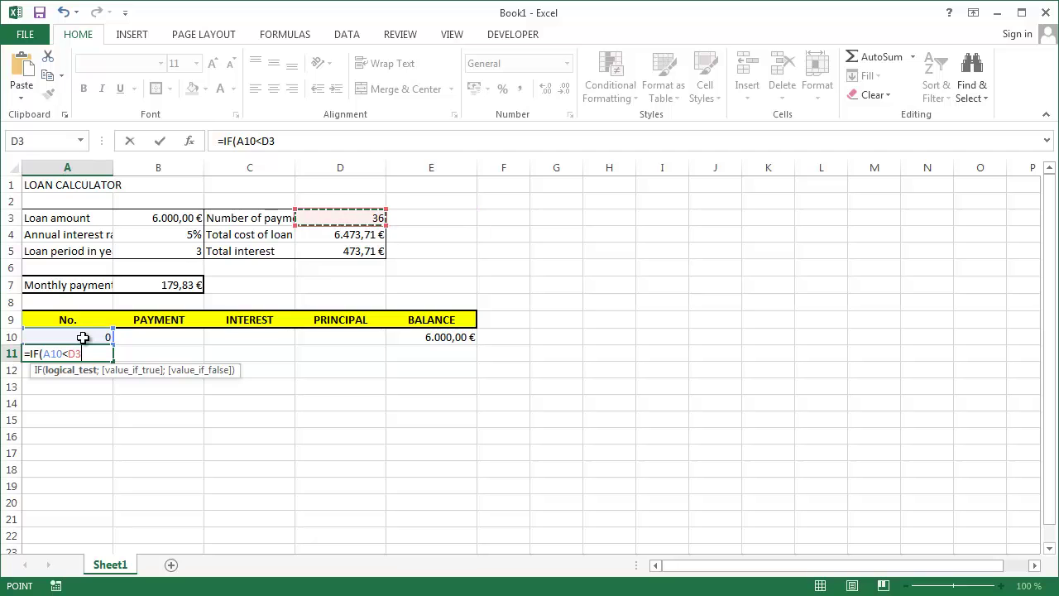
pyautogui.write(';')
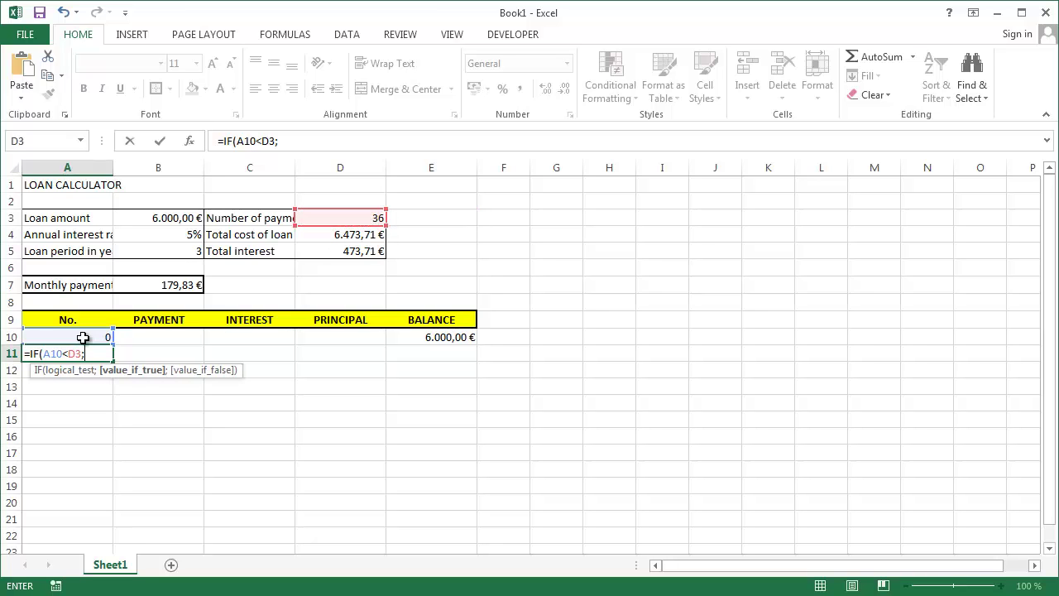
pyautogui.press('Up')
pyautogui.press('Up')
pyautogui.press('Up')
pyautogui.press('Up')
pyautogui.press('Down')
pyautogui.press('BackSpace')
pyautogui.press('BackSpace')
pyautogui.press('Up')
pyautogui.write('+1')
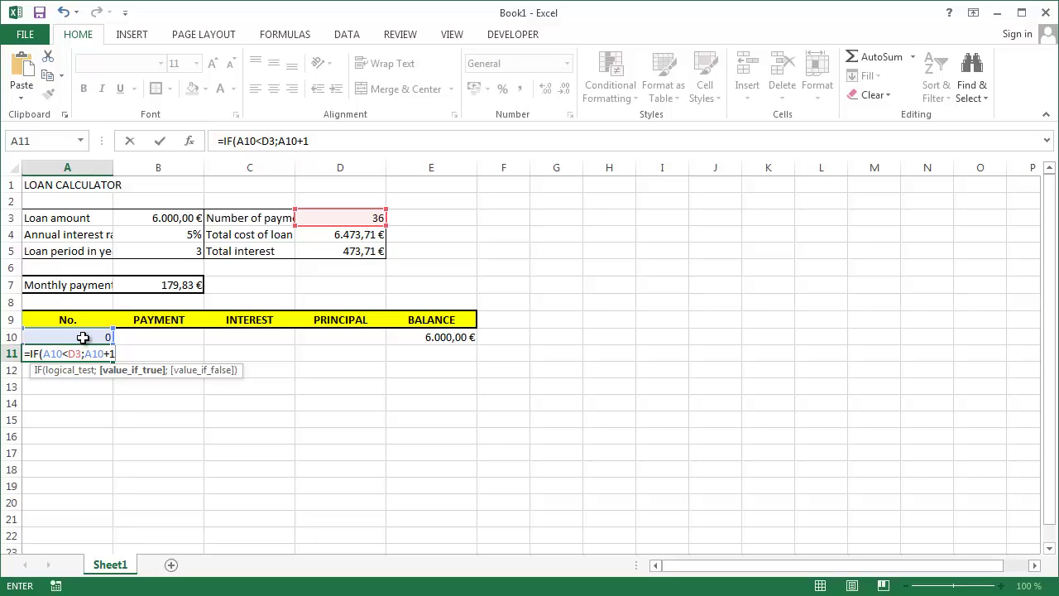
pyautogui.write(';')
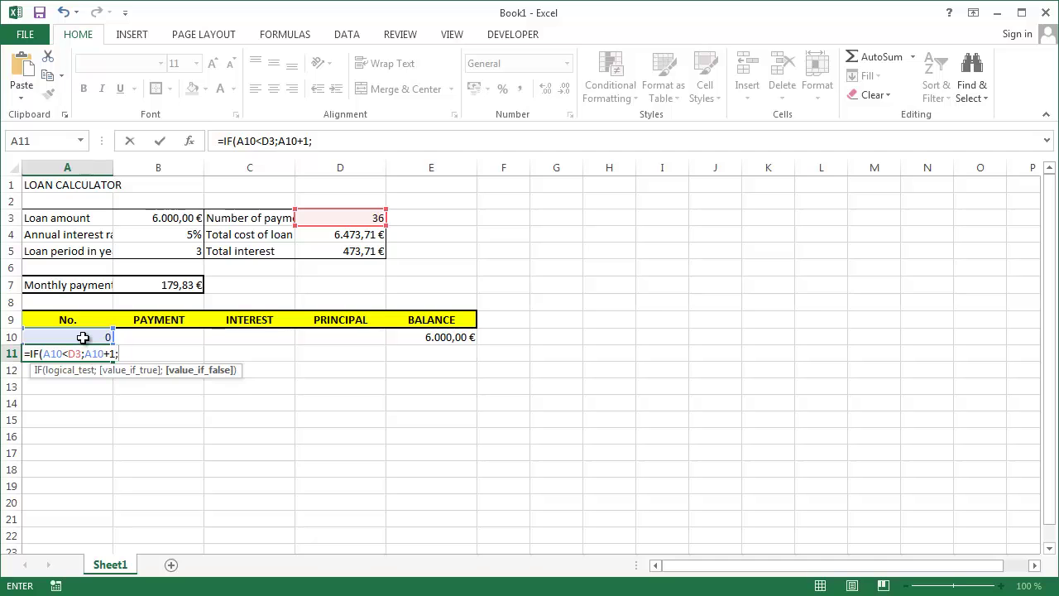
pyautogui.write('"")')
pyautogui.press('Return')
# Lock the row of the number-of-payments reference in A11's formula, making it D$3.
pyautogui.press('Up')
pyautogui.press('F2')
pyautogui.press('Left')
pyautogui.press('Left')
pyautogui.press('Left')
pyautogui.press('Left')
pyautogui.press('Left')
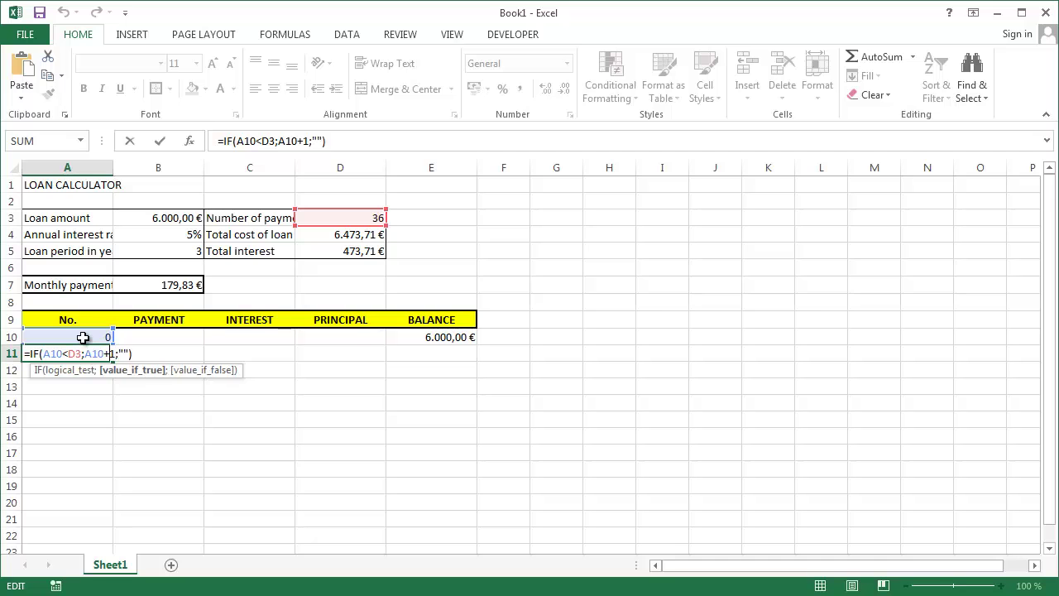
pyautogui.press('Left')
pyautogui.press('Left')
pyautogui.press('Left')
pyautogui.press('Left')
pyautogui.press('Left')
pyautogui.press('Left')
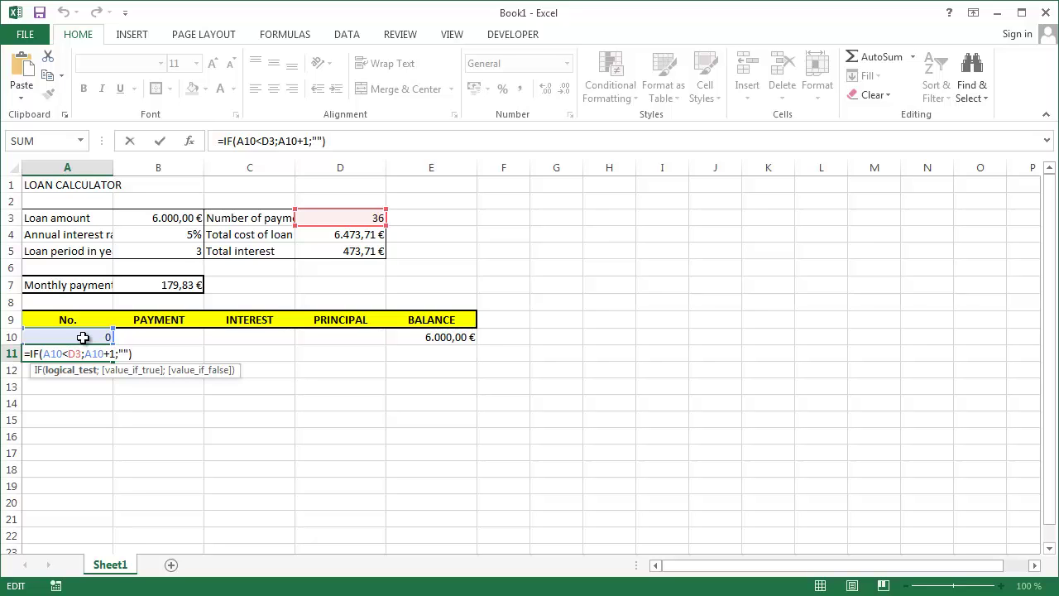
pyautogui.press('F4')
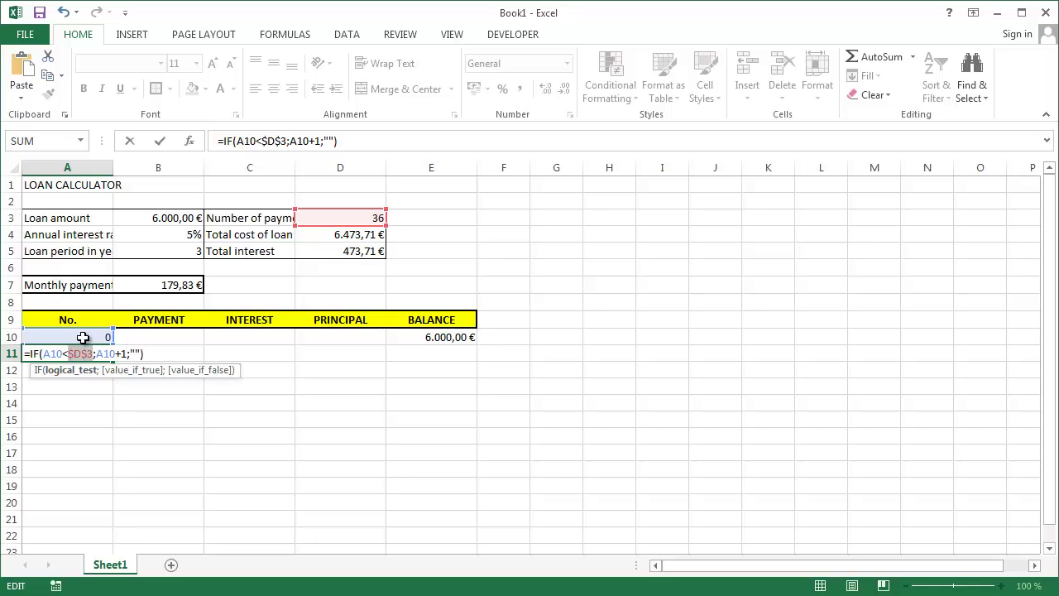
pyautogui.press('F4')
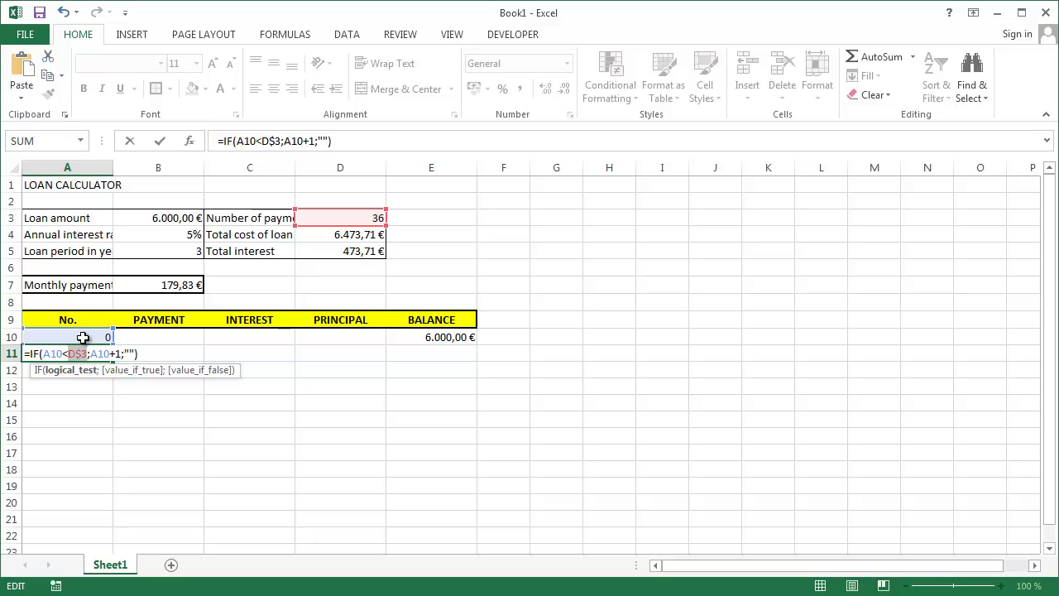
pyautogui.press('Return')
# Enter the payment formula =IF(A11="";"";B$7) in B11, with the row of the monthly payment reference locked.
pyautogui.press('Up')
pyautogui.press('Right')
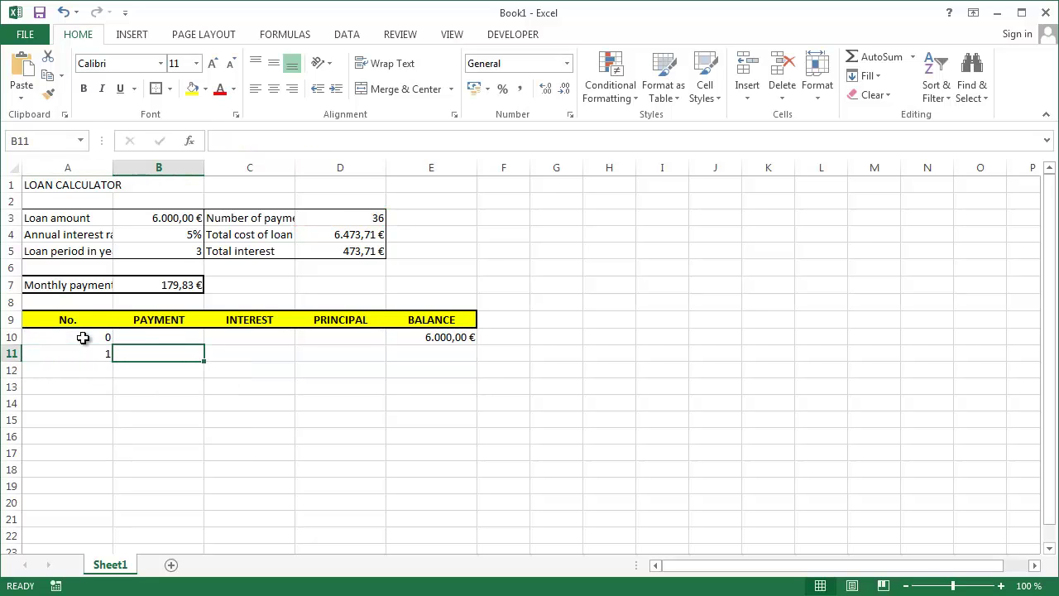
pyautogui.write('=')
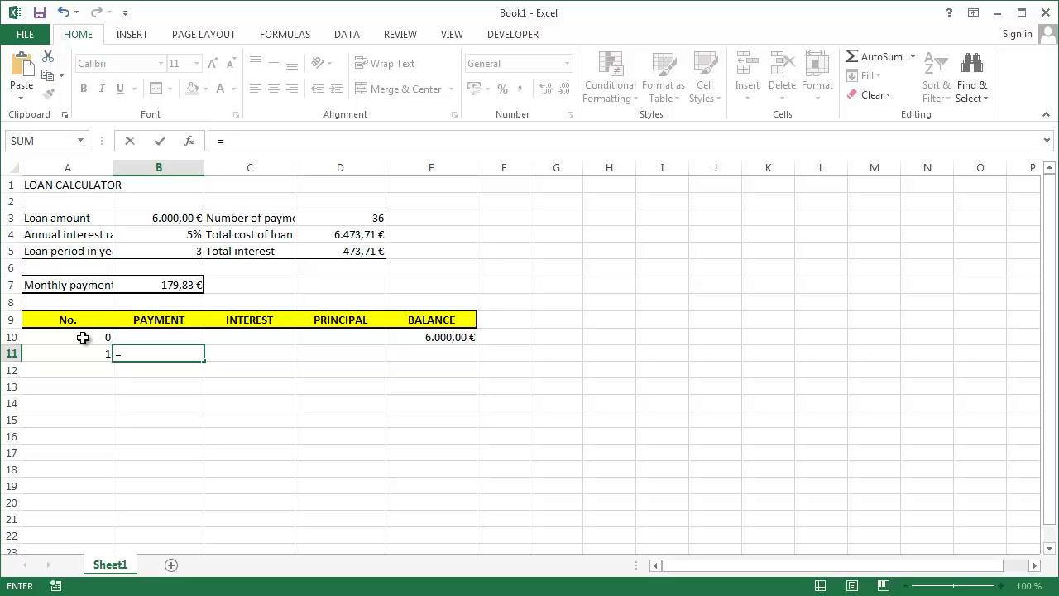
pyautogui.write('IF(')
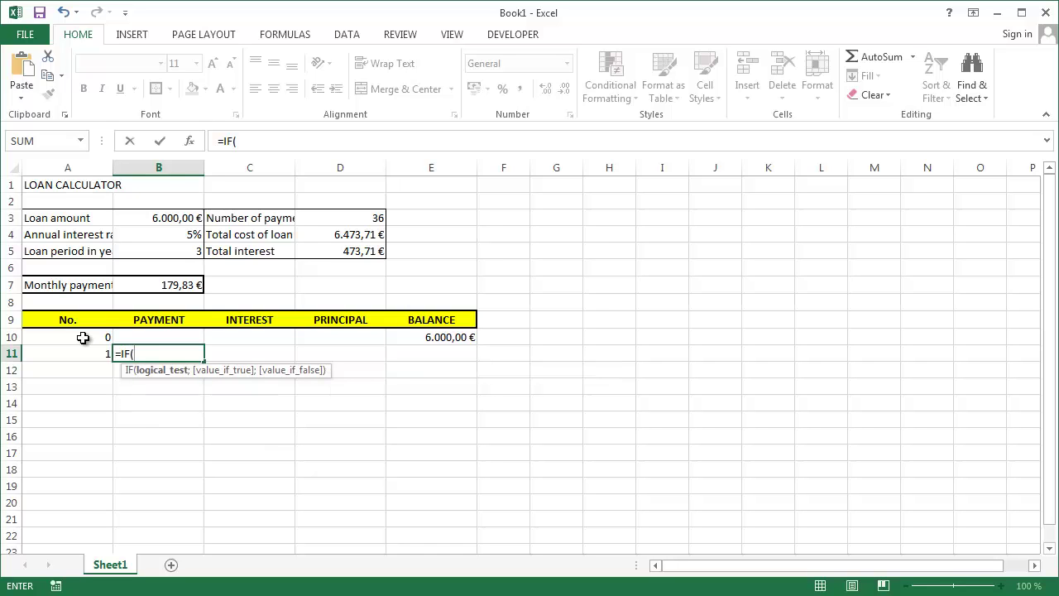
pyautogui.press('Left')
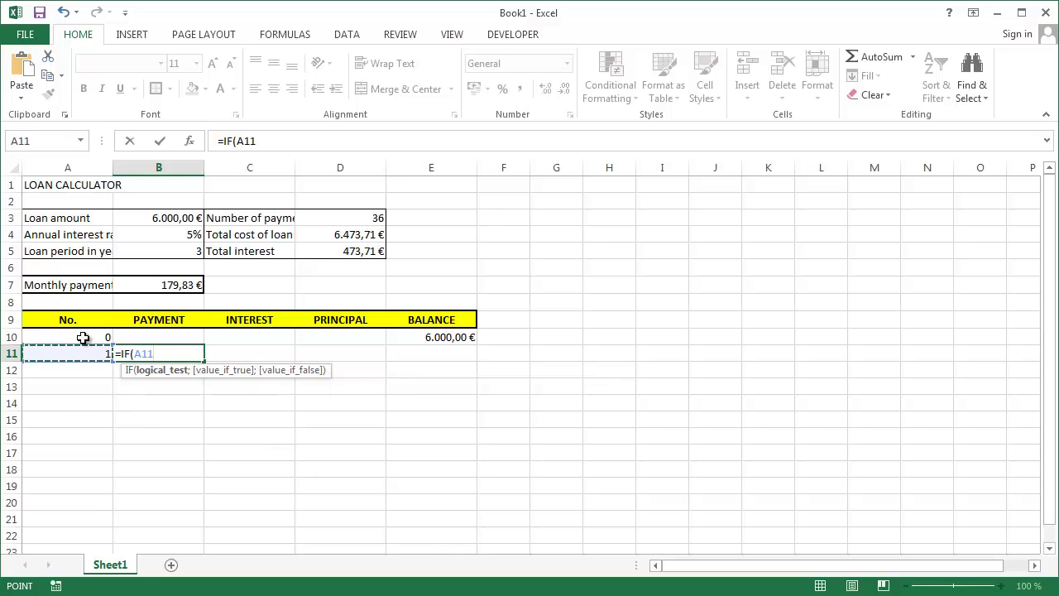
pyautogui.write('=""')
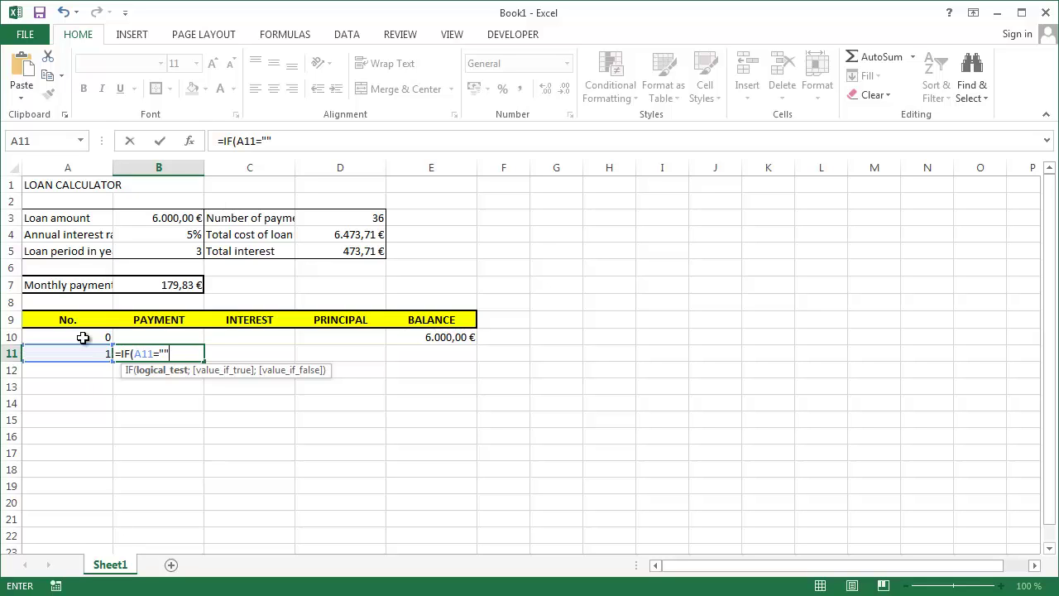
pyautogui.write(';')
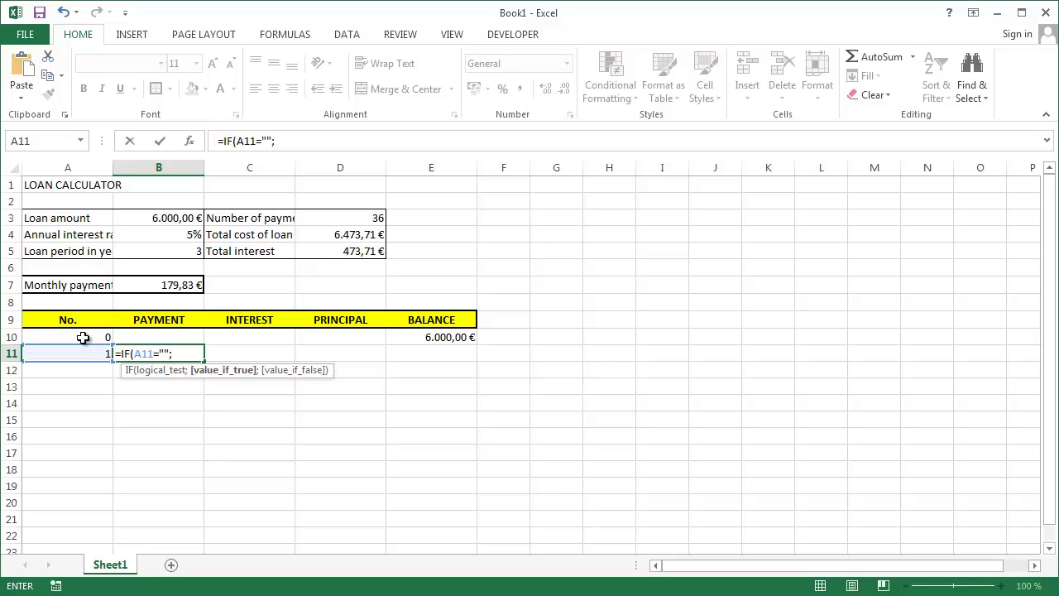
pyautogui.write('"";')
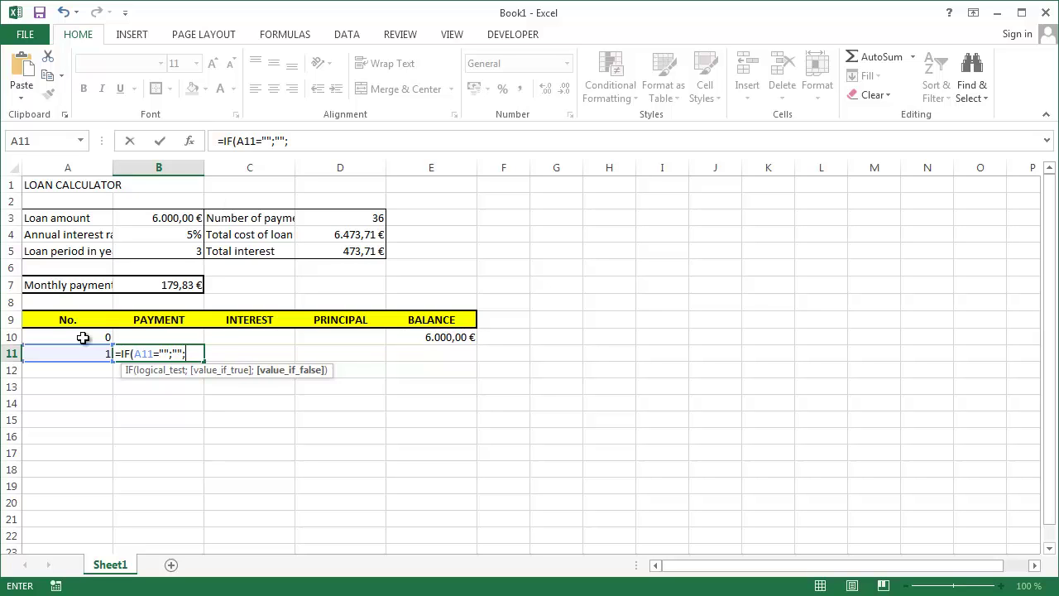
pyautogui.press('Up')
pyautogui.press('Up')
pyautogui.press('Up')
pyautogui.press('Up')
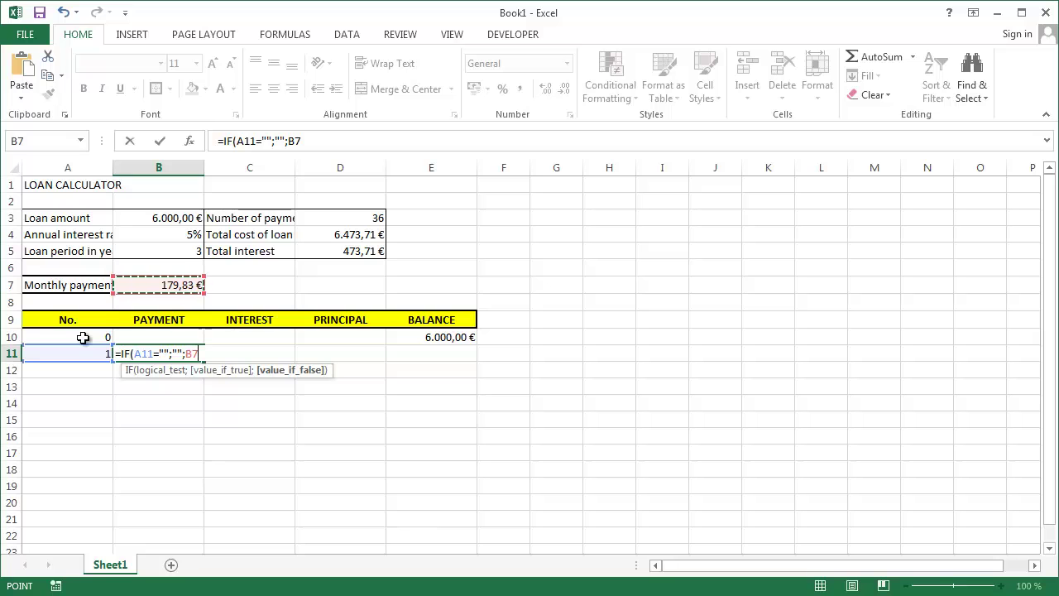
pyautogui.press('F4')
pyautogui.press('F4')
pyautogui.press('Return')
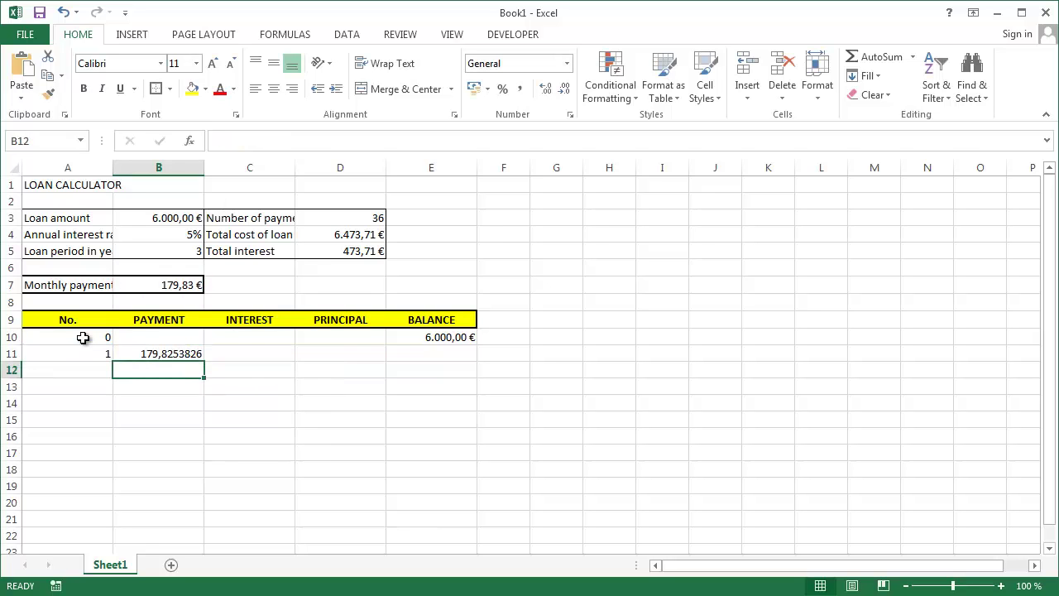
# Enter the interest formula =IF(A11="";"";E10*B4/12) in C11.
pyautogui.press('Up')
pyautogui.press('Right')
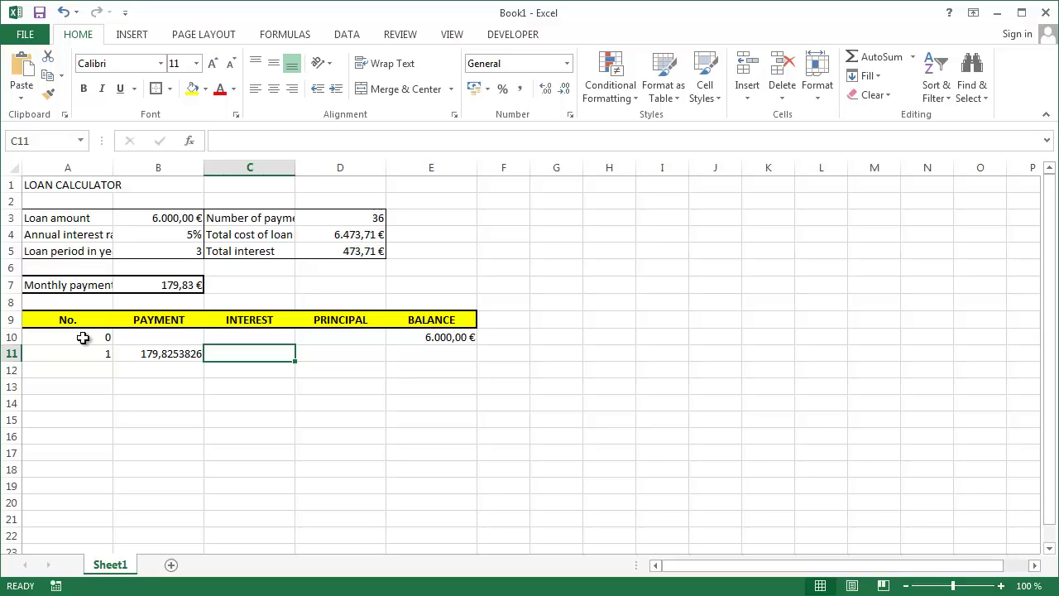
pyautogui.write('=if')
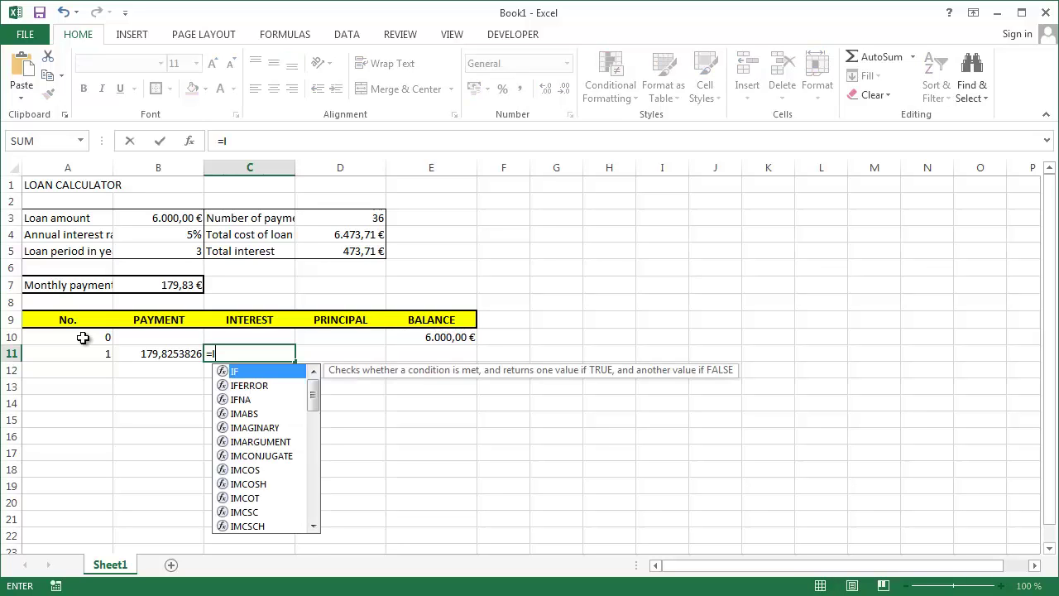
pyautogui.press('Tab')
pyautogui.press('Left')
pyautogui.press('Left')
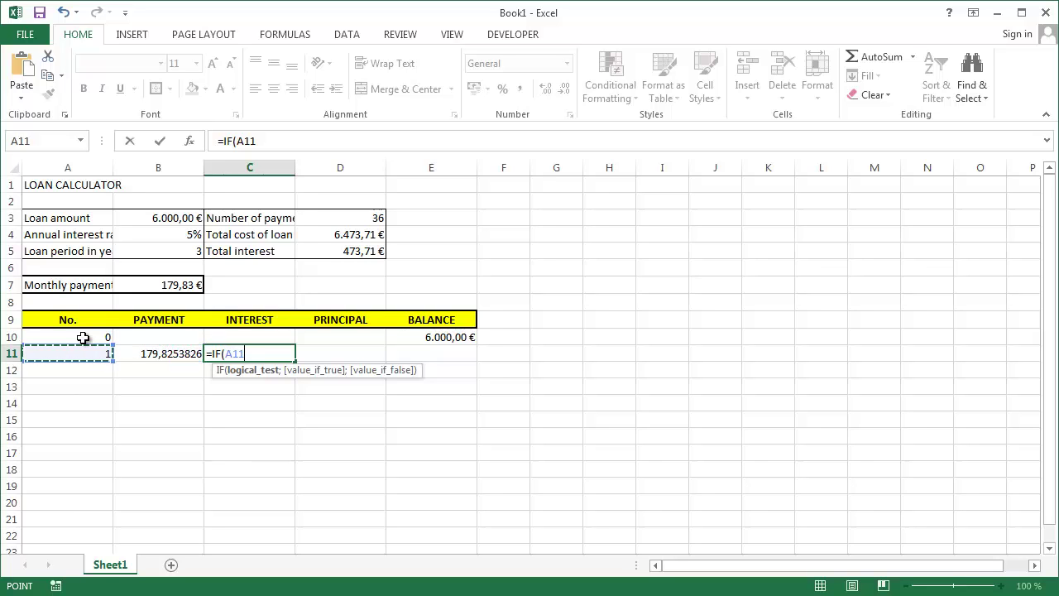
pyautogui.write('=""')
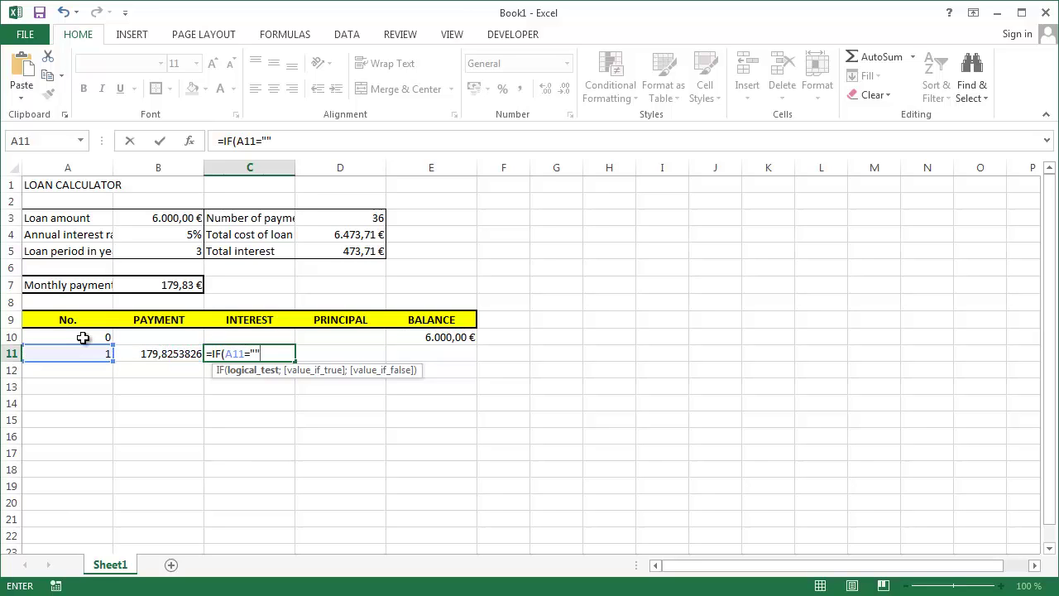
pyautogui.write(';"";')
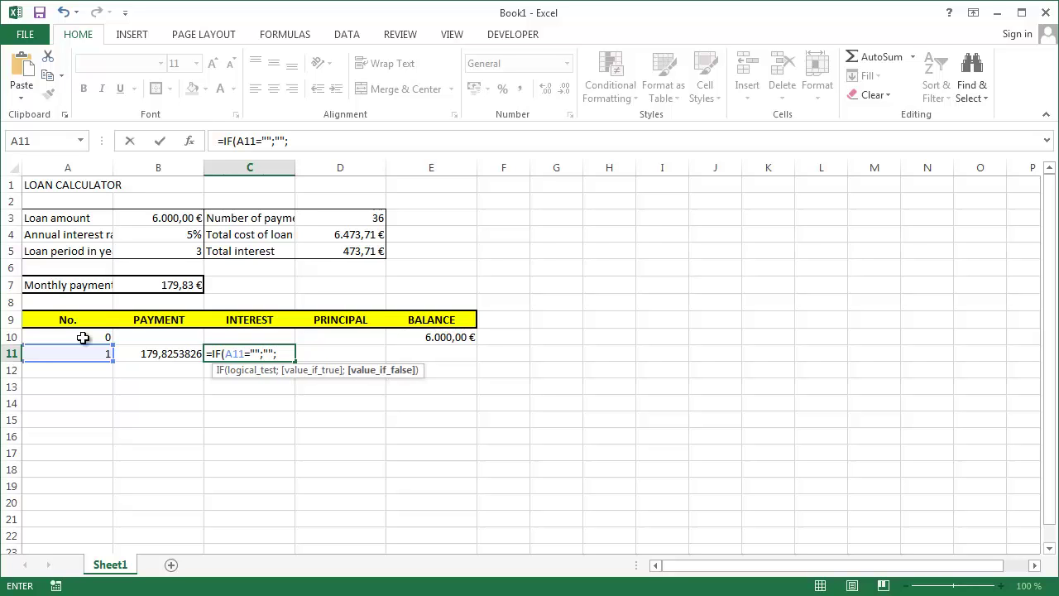
pyautogui.press('Up')
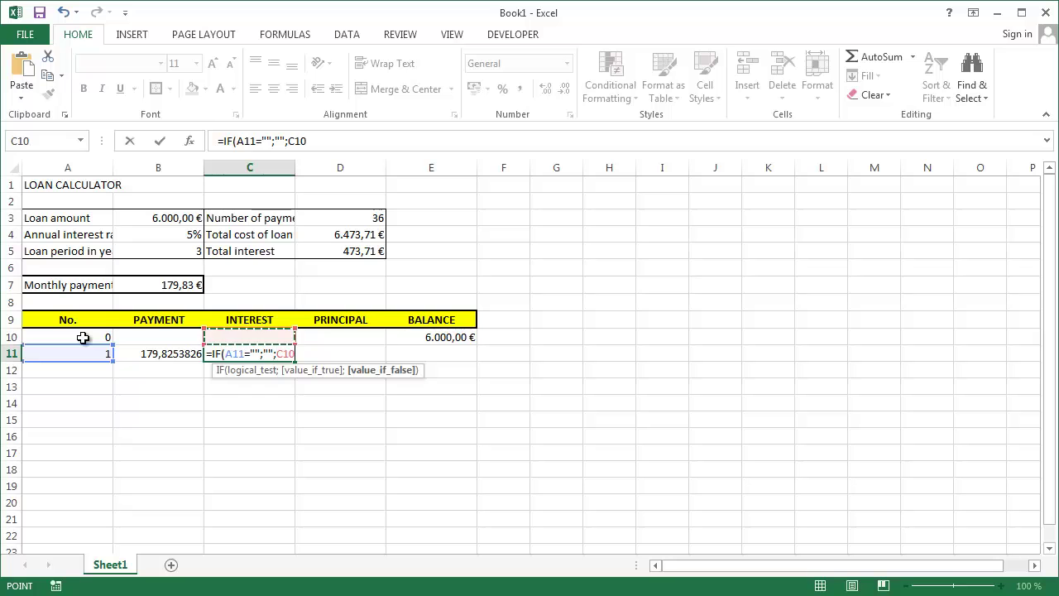
pyautogui.press('Right')
pyautogui.press('Right')
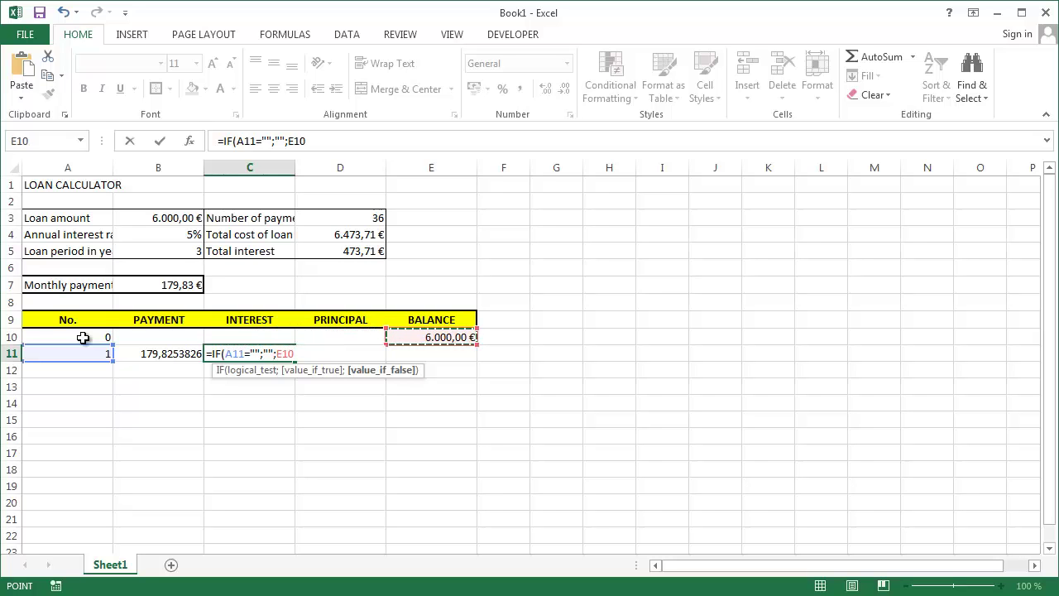
pyautogui.write('*')
pyautogui.press('Up')
pyautogui.press('Up')
pyautogui.press('Up')
pyautogui.press('Up')
pyautogui.press('Up')
pyautogui.press('Up')
pyautogui.press('Up')
pyautogui.press('Left')
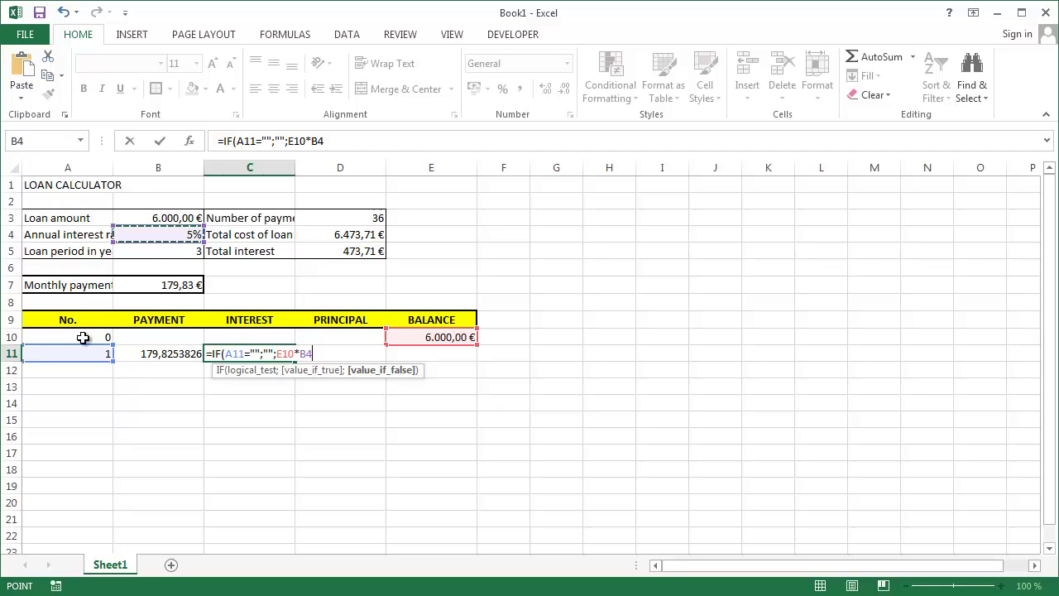
pyautogui.write('/')
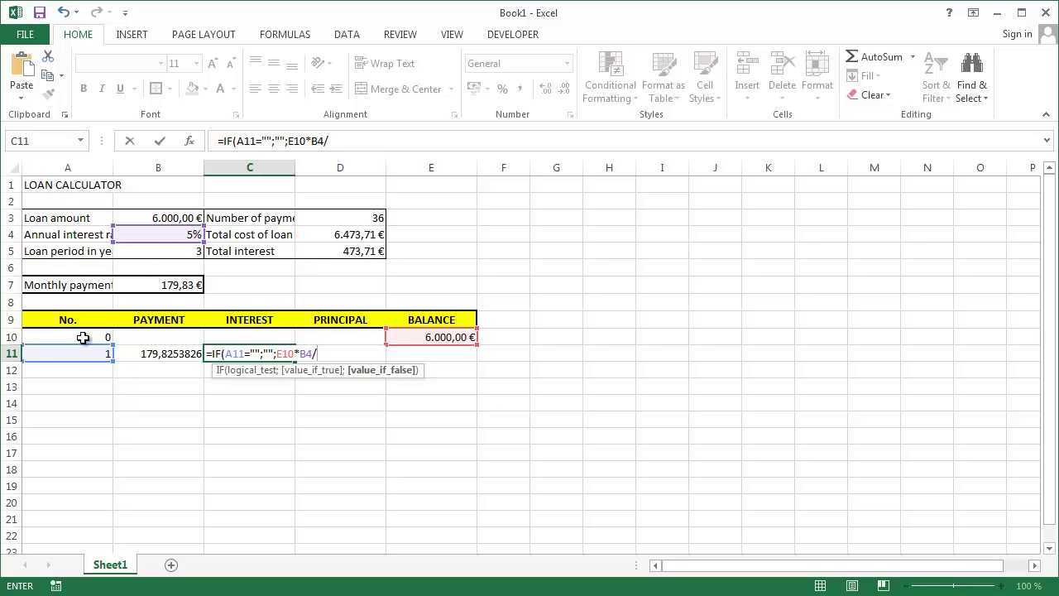
pyautogui.write('12)')
pyautogui.hotkey('ctrl', 'Return')
pyautogui.press('Up')
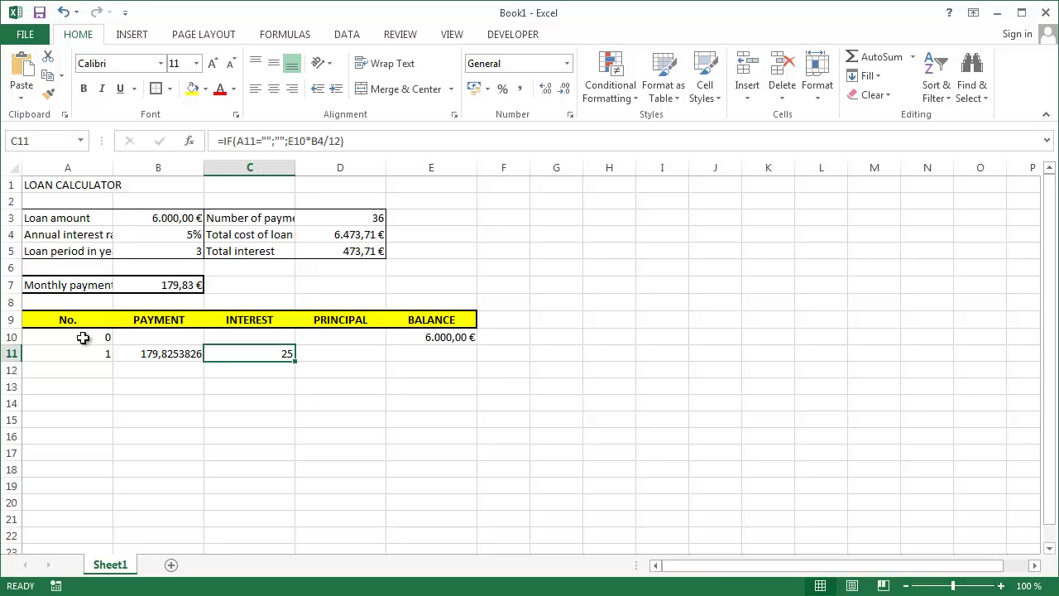
# Enter the principal formula =IF(A11="";"";B11-C11) in D11.
pyautogui.press('Right')
pyautogui.write('=')
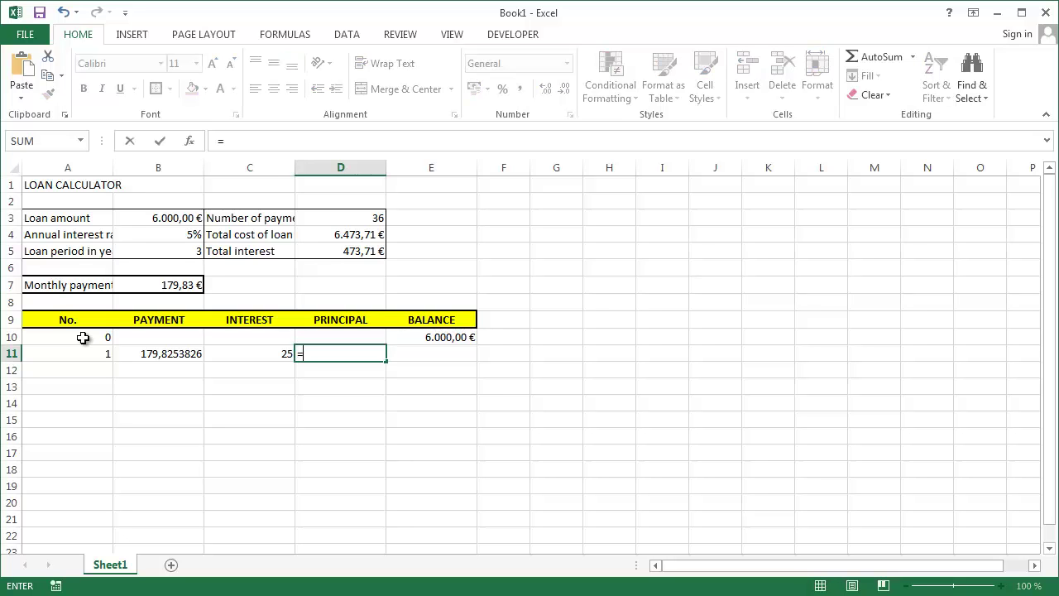
pyautogui.write('IF(')
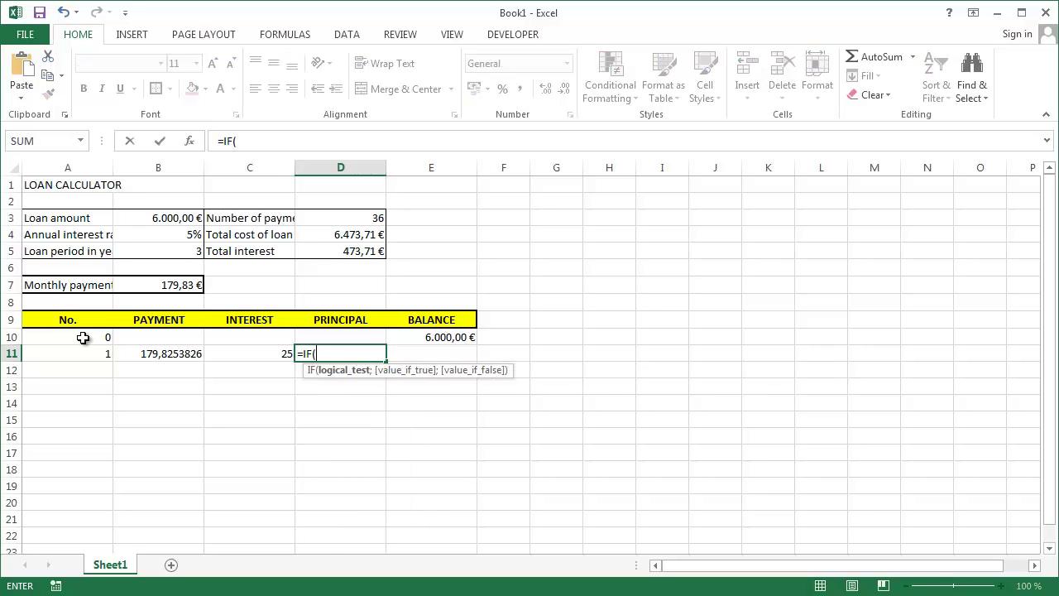
pyautogui.press('Left')
pyautogui.press('Left')
pyautogui.press('Left')
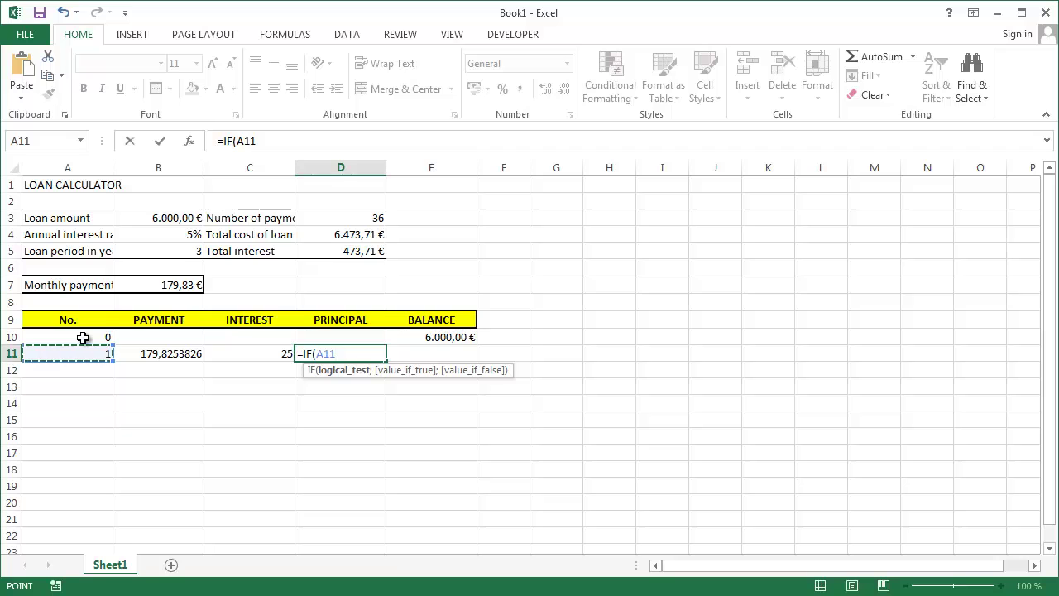
pyautogui.write('=""')
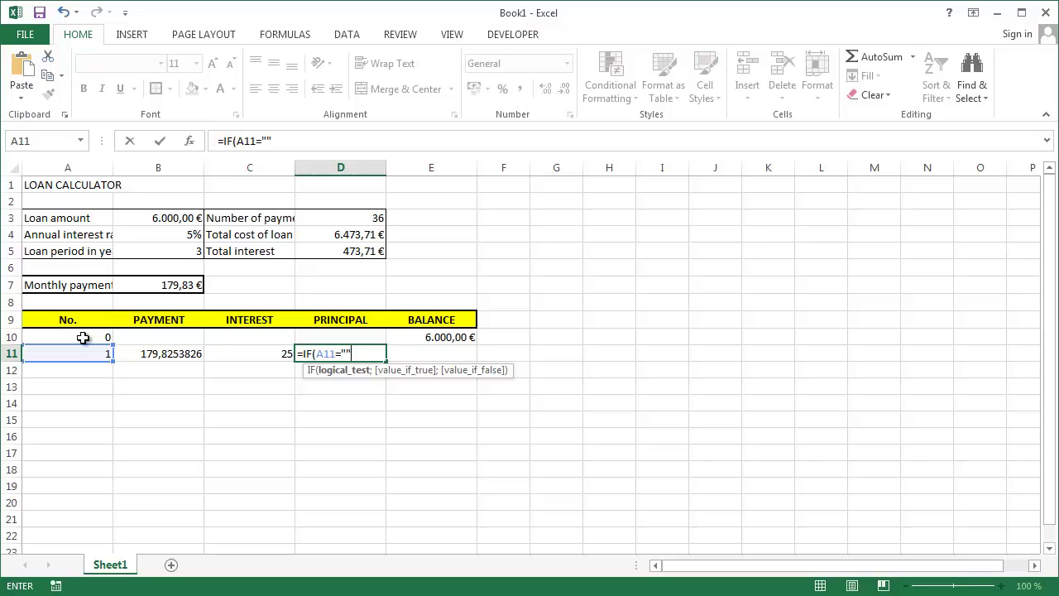
pyautogui.write(';"";')
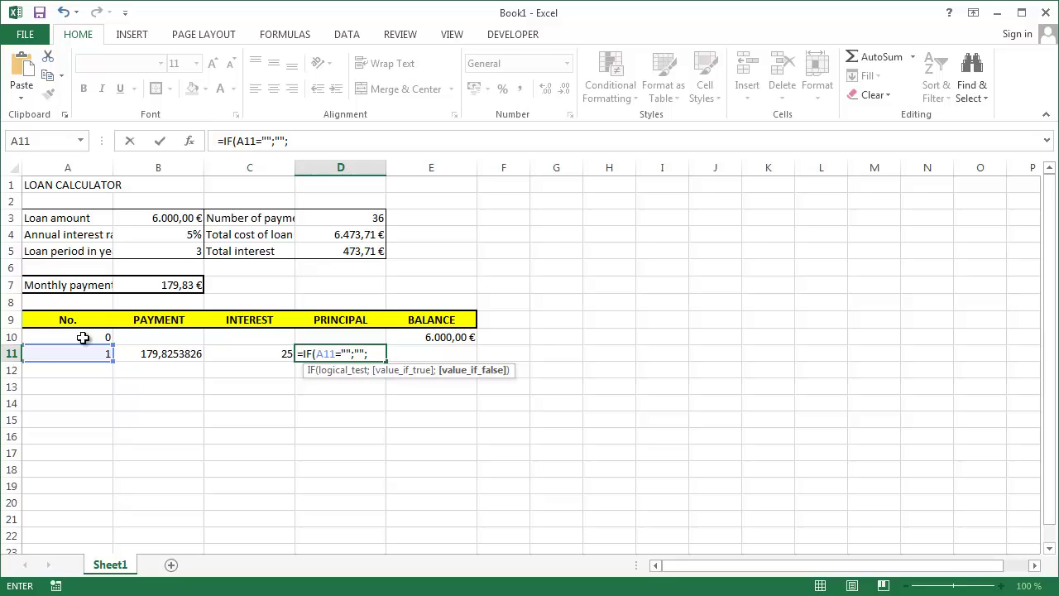
pyautogui.press('Left')
pyautogui.press('Left')
pyautogui.write('-')
pyautogui.press('Left')
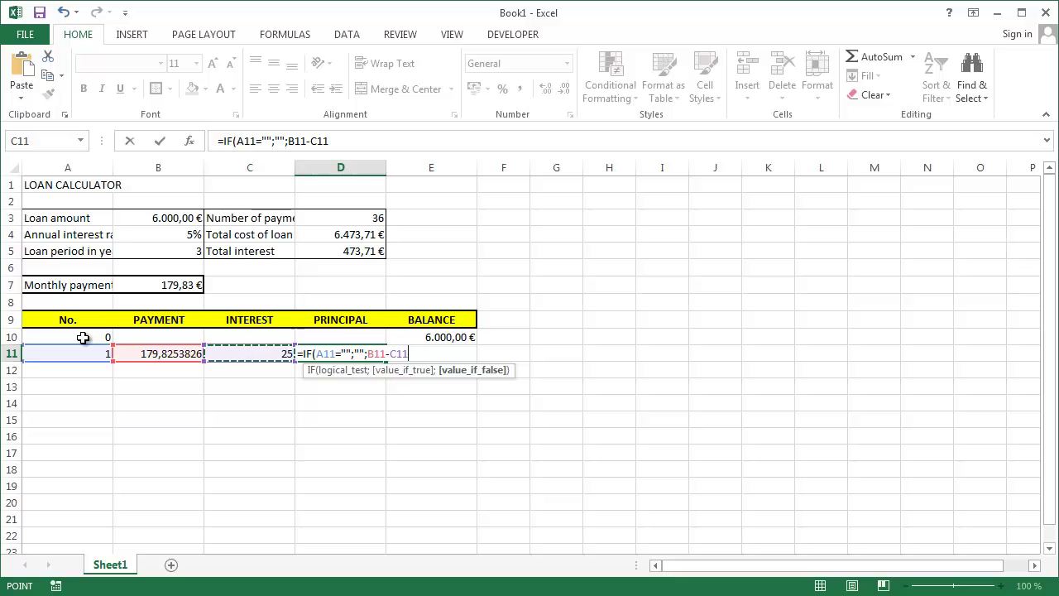
pyautogui.write(')')
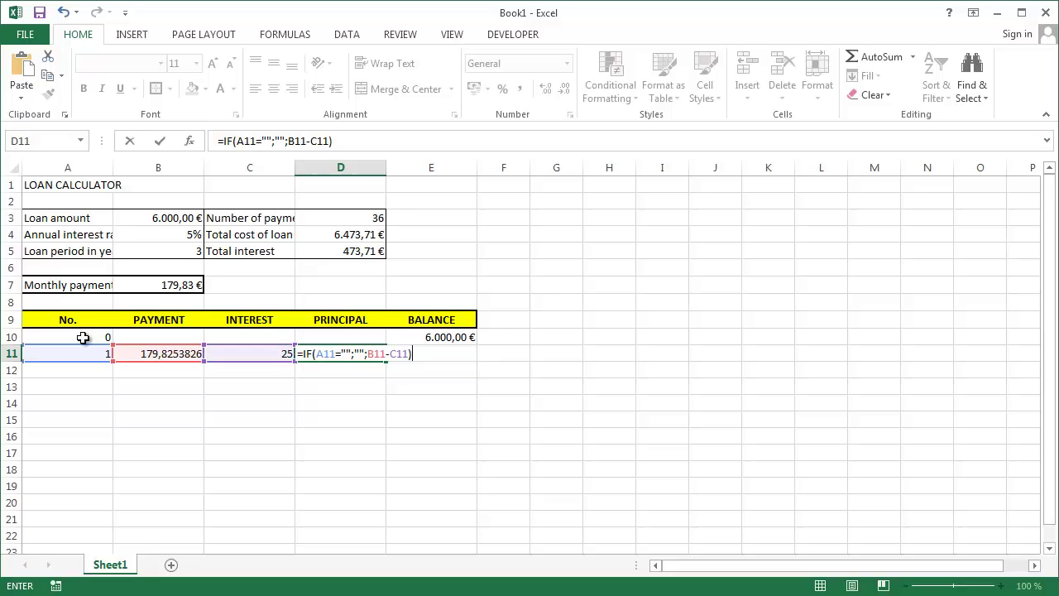
pyautogui.press('Return')
pyautogui.press('Up')
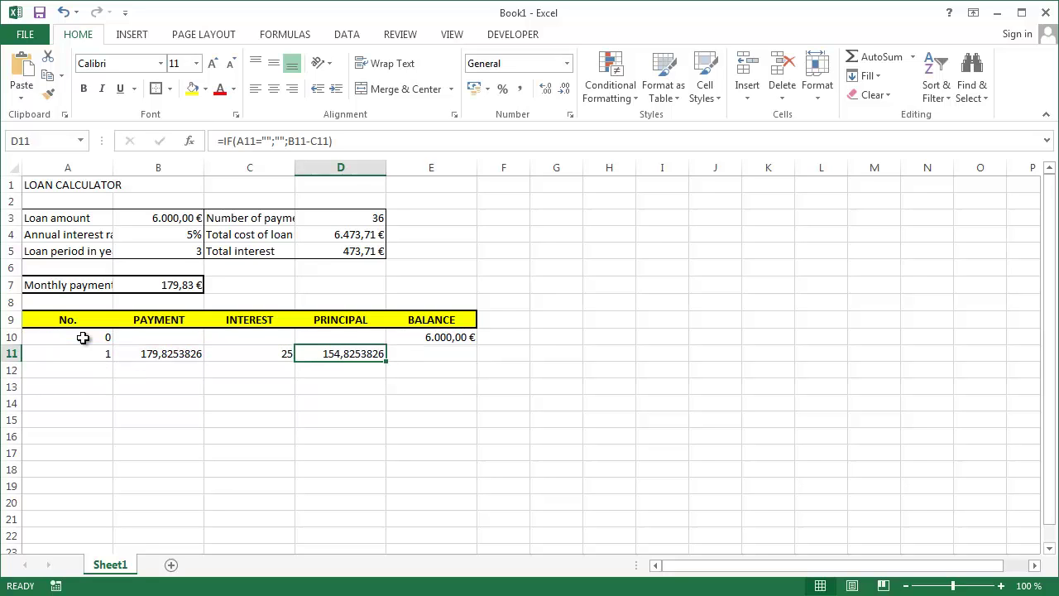
# Enter the remaining balance formula =IF(A11="";"";E10-D11) in E11.
pyautogui.press('Right')
pyautogui.write('=if')
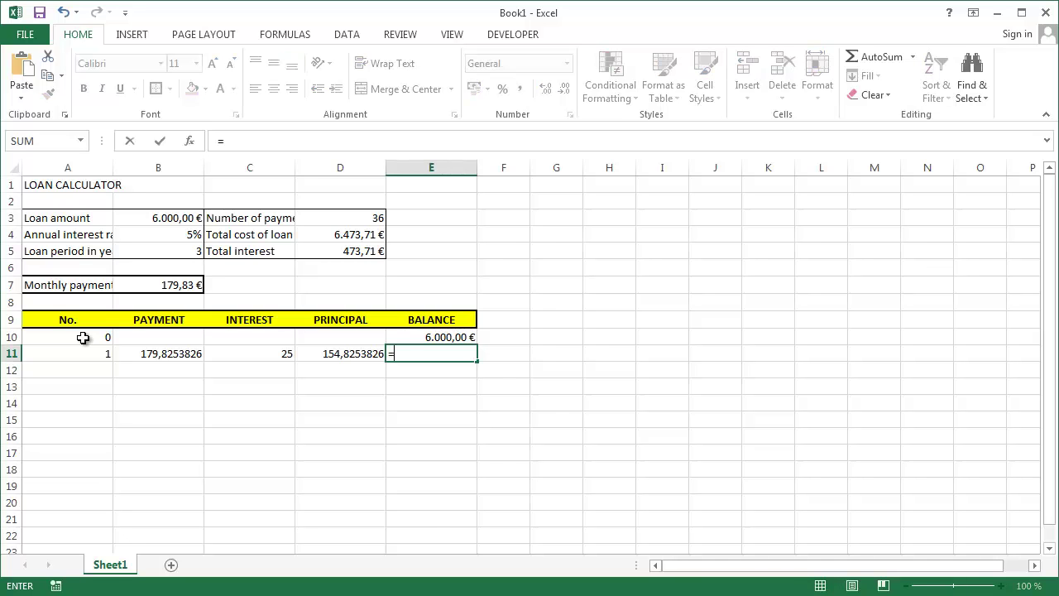
pyautogui.press('Tab')
pyautogui.press('Left')
pyautogui.press('Left')
pyautogui.press('Left')
pyautogui.press('Left')
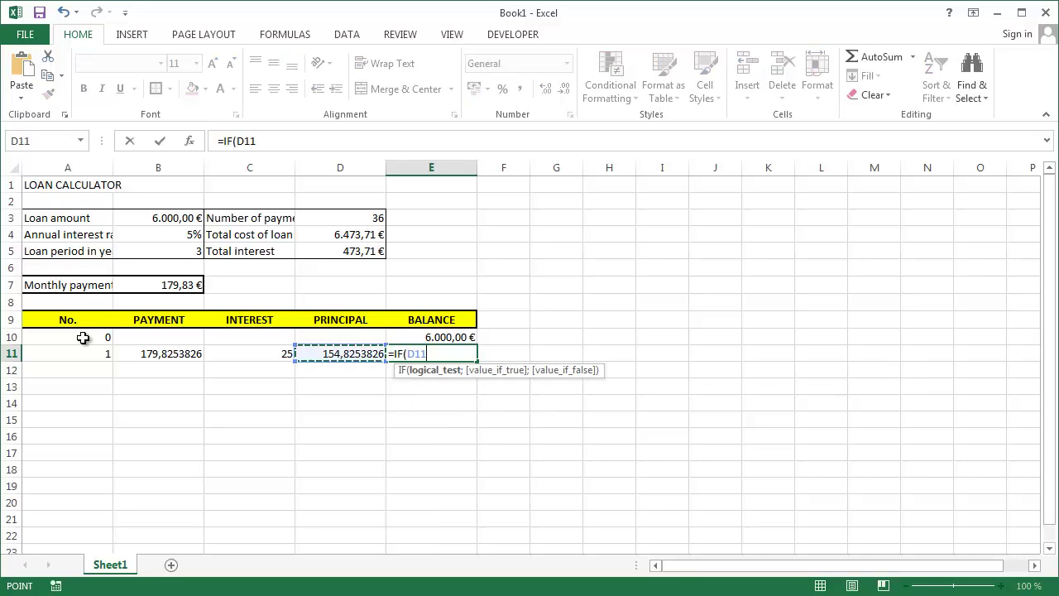
pyautogui.write('="";""')
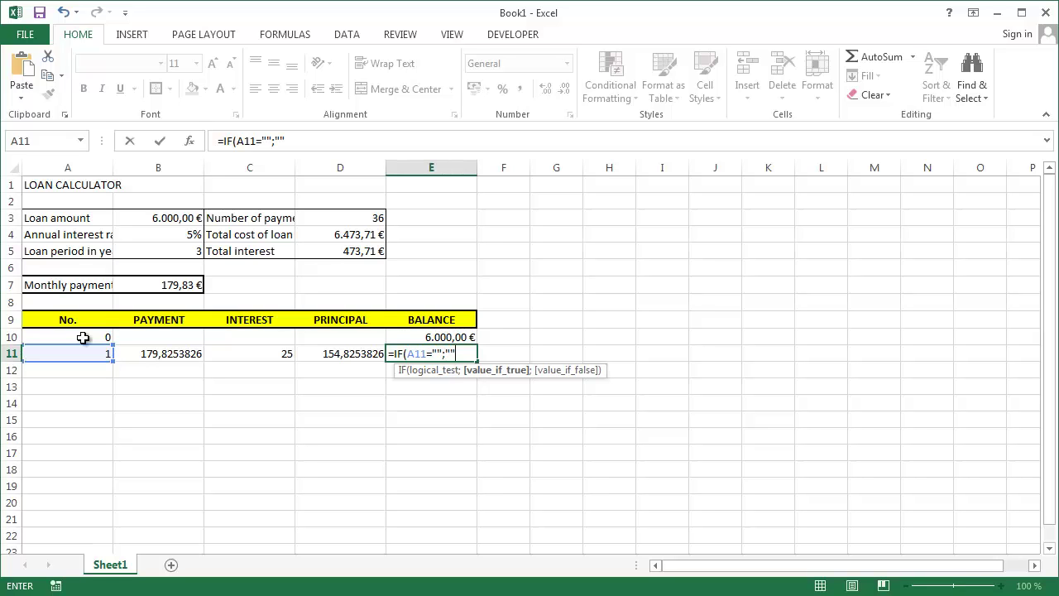
pyautogui.write(';')
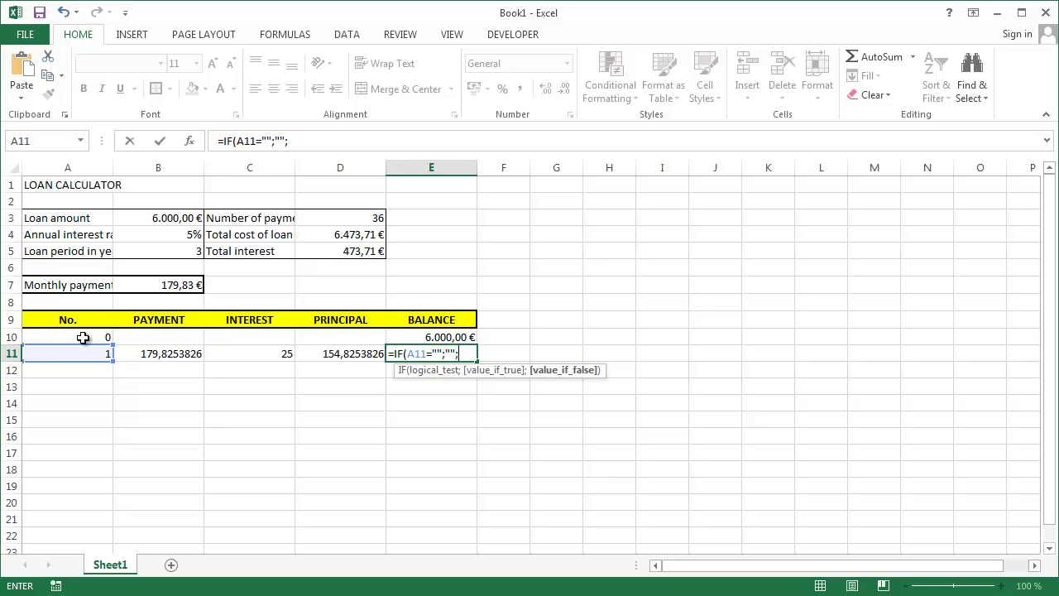
pyautogui.press('Up')
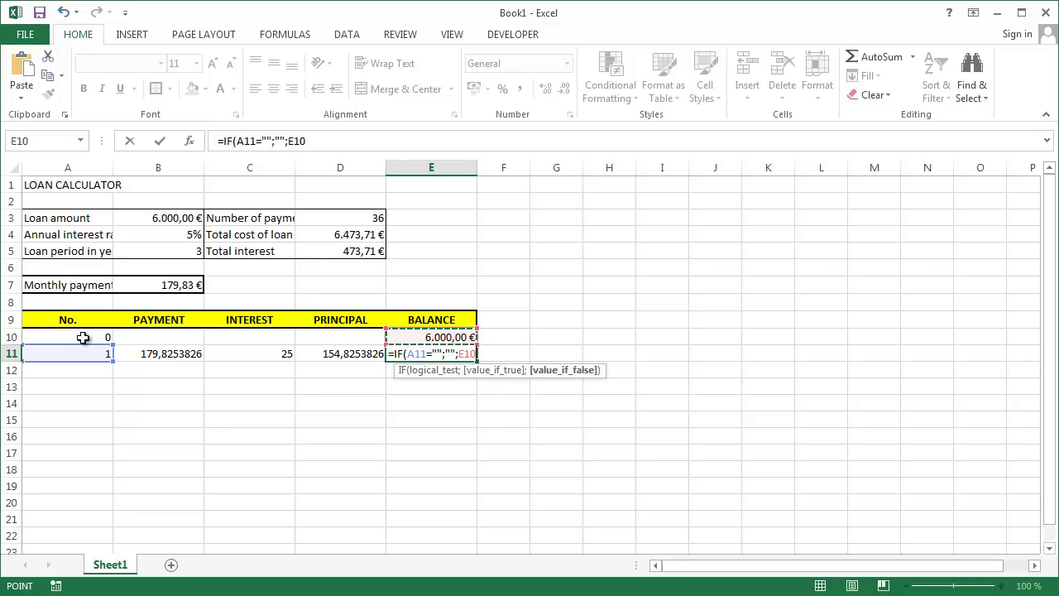
pyautogui.write('-')
pyautogui.press('Left')
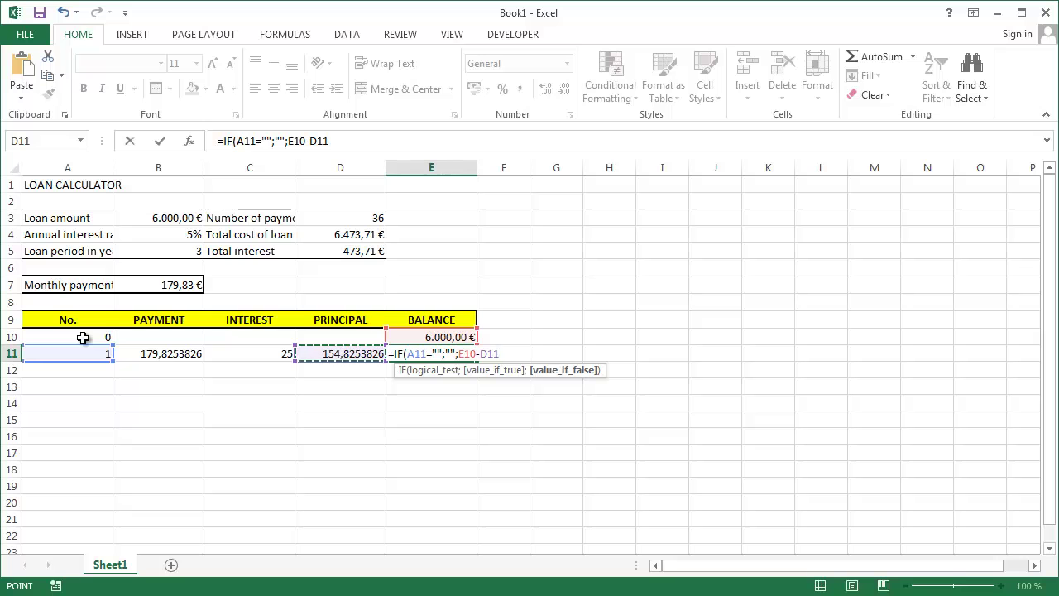
pyautogui.write(')')
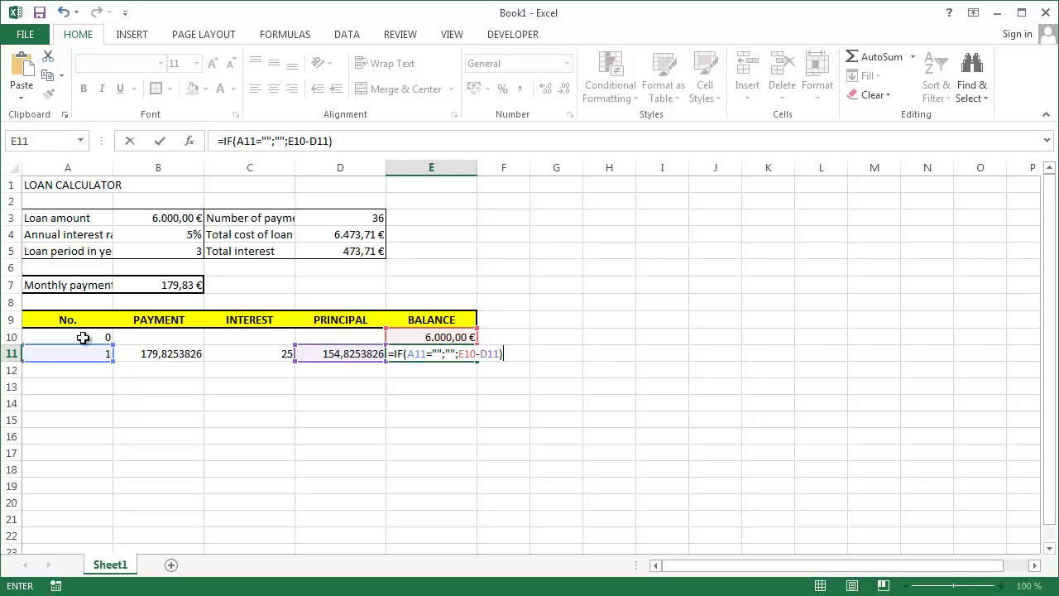
pyautogui.press('Return')
# Format the payment, interest, principal and balance cells B11:E11 as Currency with the € symbol and 2 decimal places.
pyautogui.press('Up')
pyautogui.press('Left')
pyautogui.press('Left')
pyautogui.press('Left')
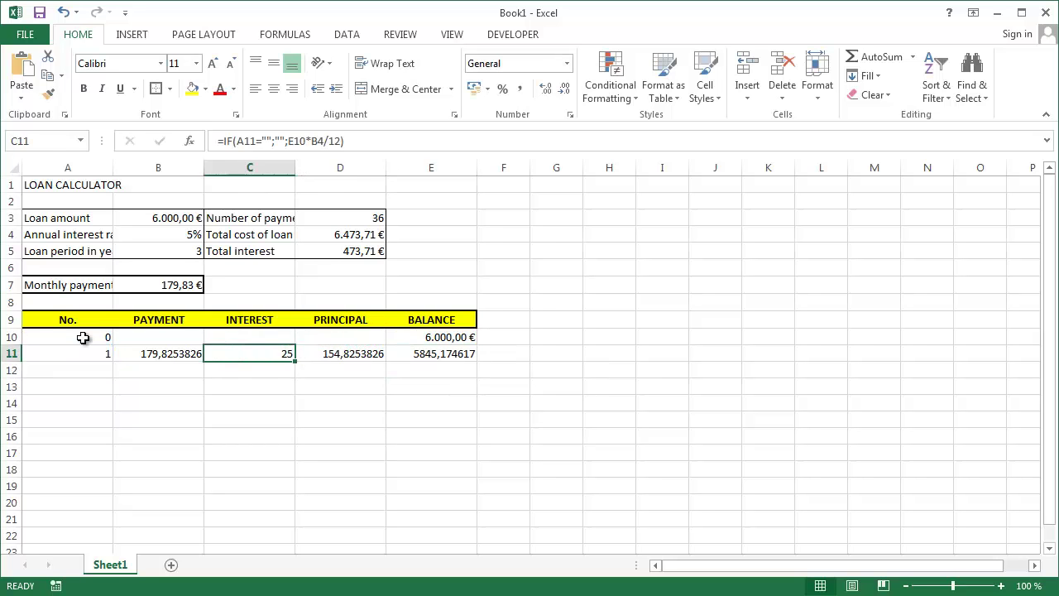
pyautogui.hotkey('shift', 'Right')
pyautogui.hotkey('shift', 'Right')
pyautogui.hotkey('shift', 'Right')
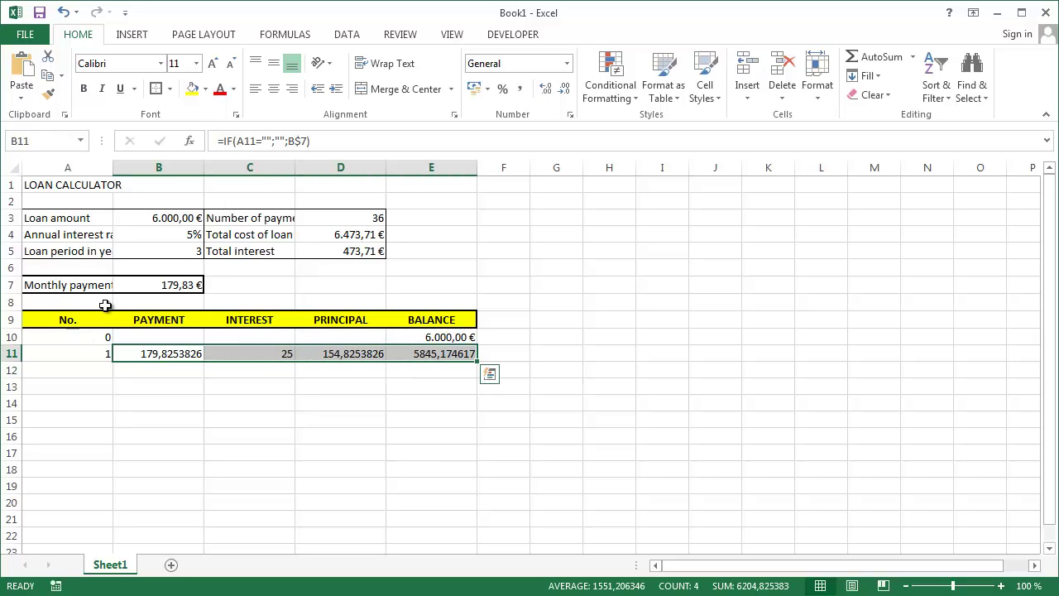
pyautogui.hotkey('ctrl', '1')
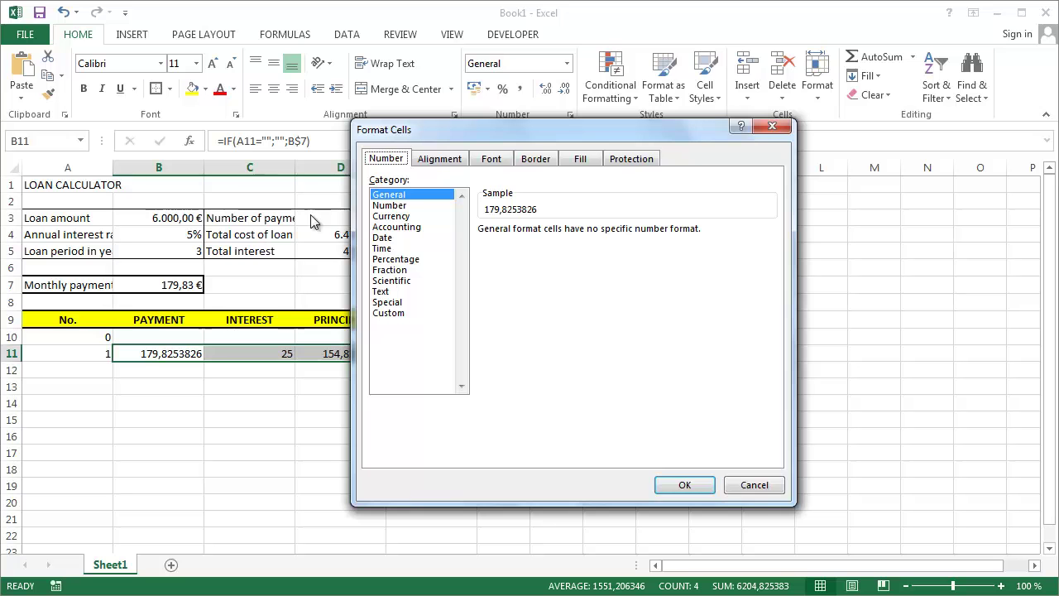
pyautogui.click(394, 217)
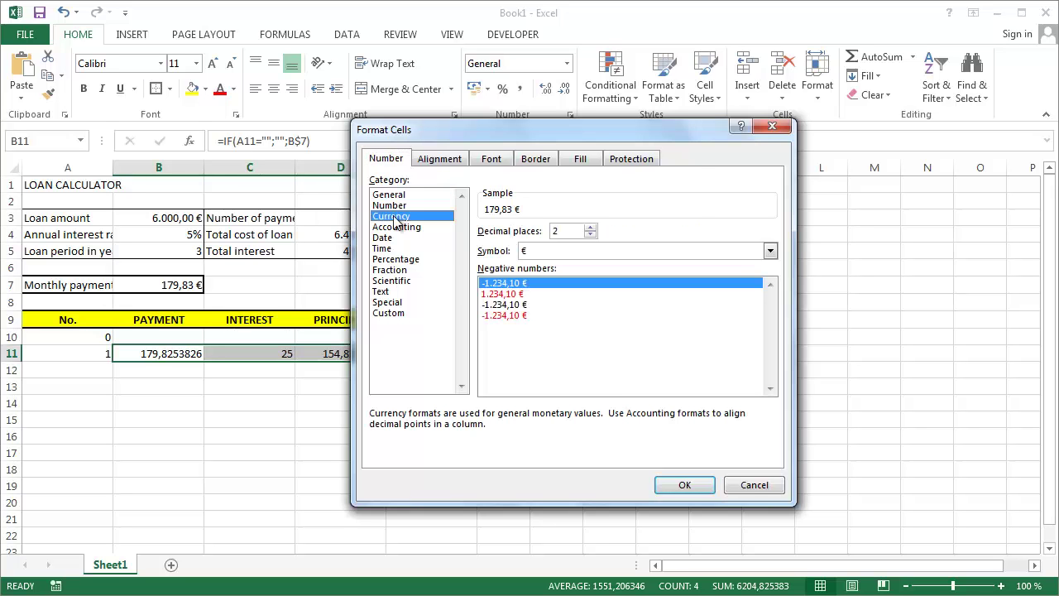
pyautogui.click(670, 485)
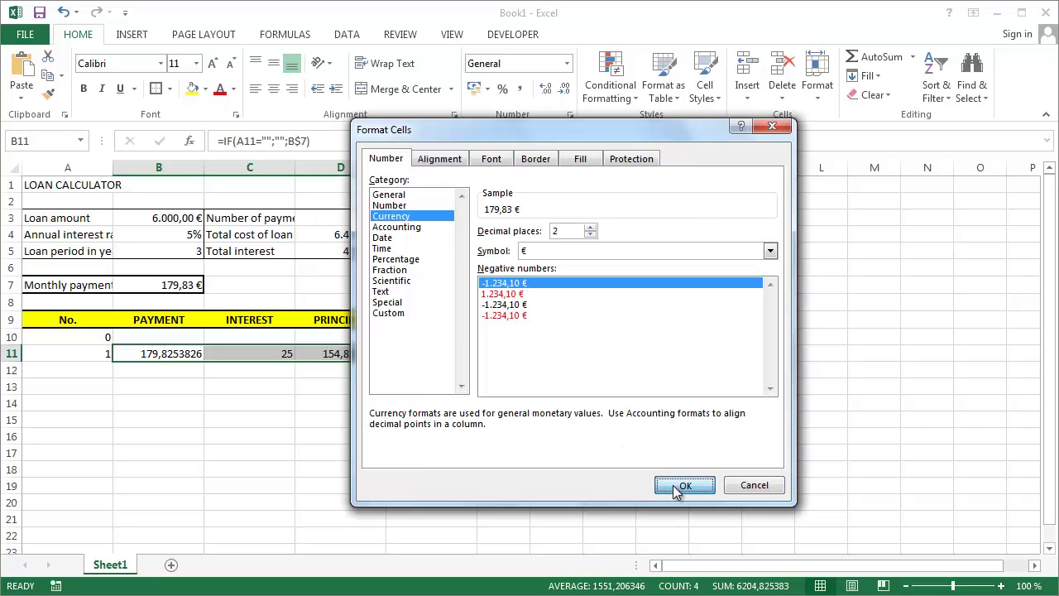
# Lock the row of the annual interest rate reference in the interest formula in C11, making it B$4.
pyautogui.click(96, 354)
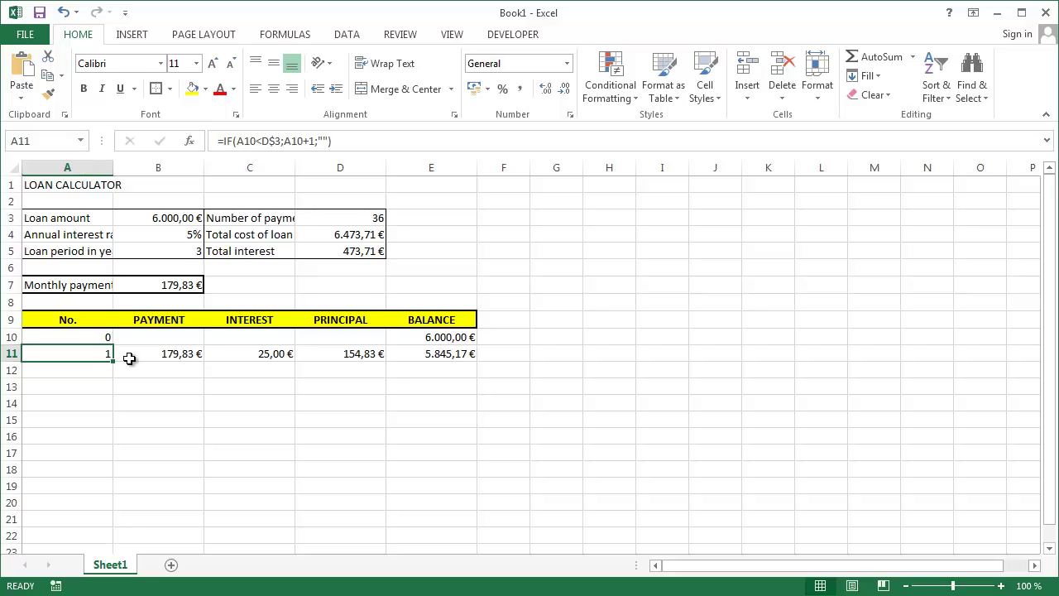
pyautogui.press('Right')
pyautogui.press('Right')
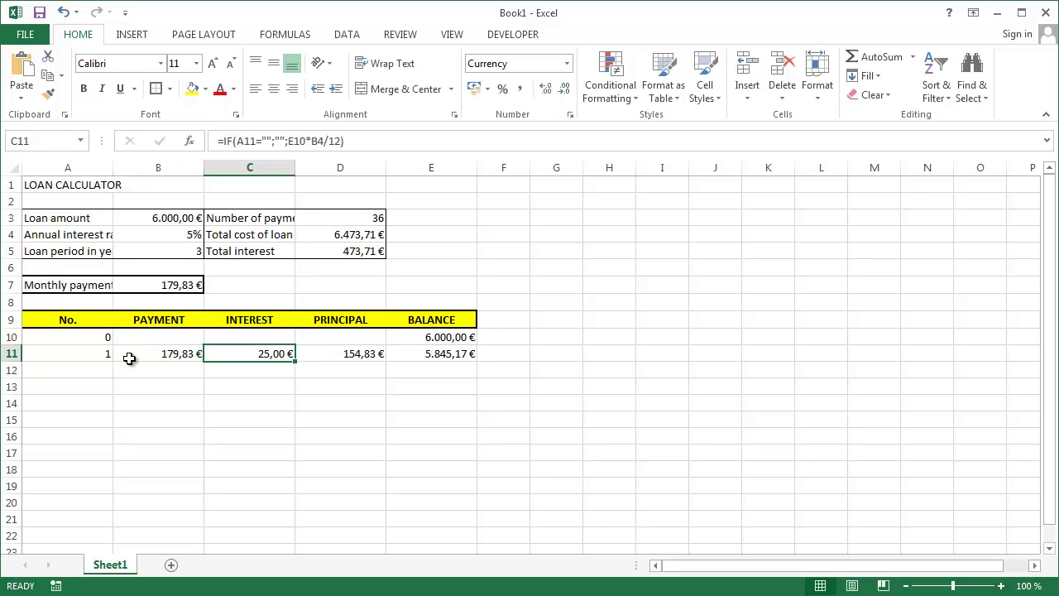
pyautogui.press('F2')
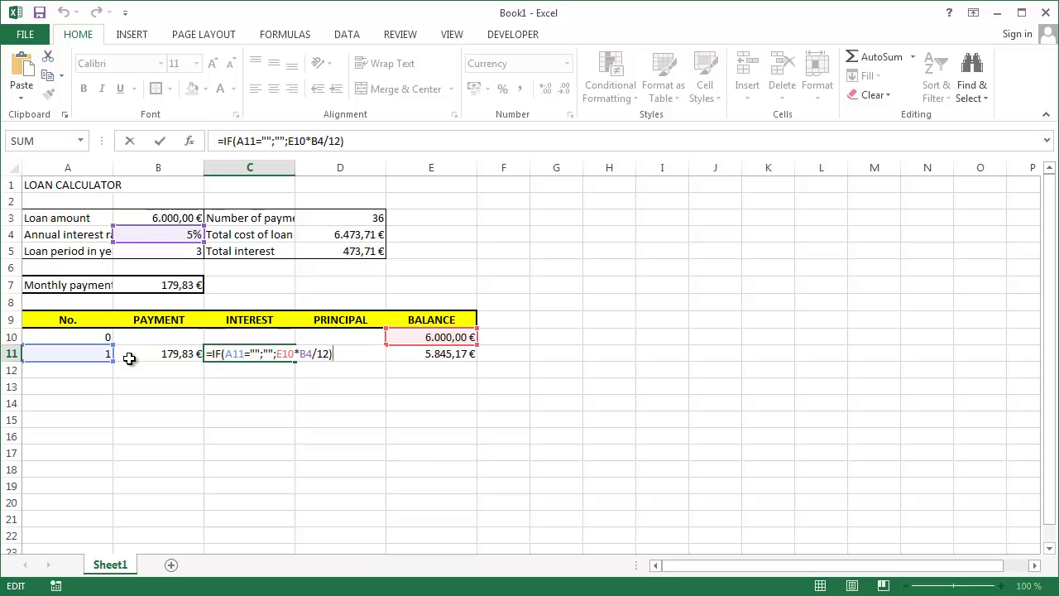
pyautogui.press('Left')
pyautogui.press('Left')
pyautogui.press('Left')
pyautogui.press('Left')
pyautogui.press('Left')
pyautogui.press('Left')
pyautogui.press('Left')
pyautogui.press('Left')
pyautogui.press('Left')
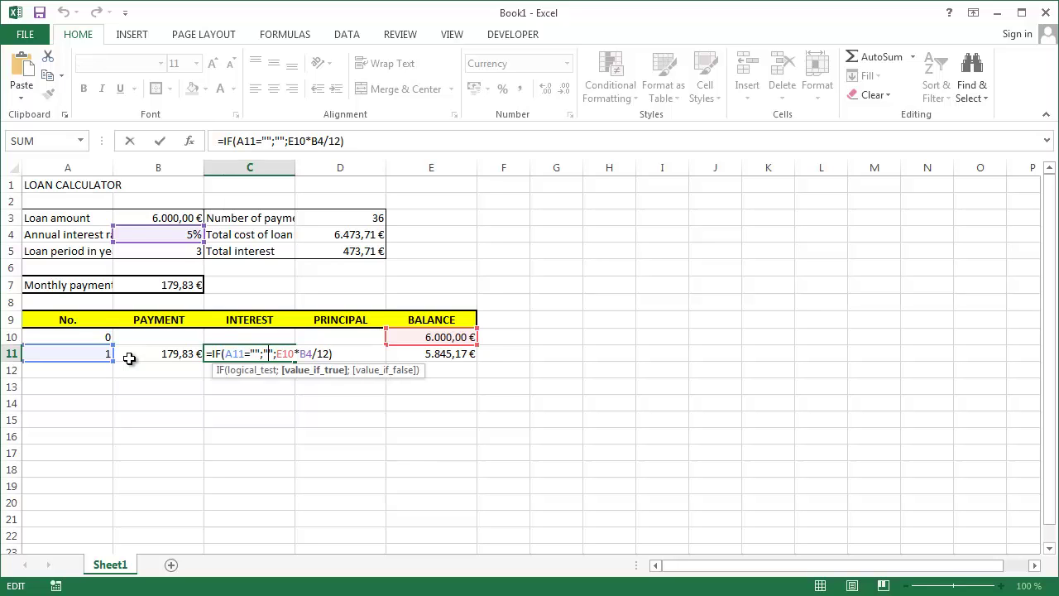
pyautogui.press('Right')
pyautogui.press('Right')
pyautogui.press('Right')
pyautogui.press('Right')
pyautogui.press('Right')
pyautogui.press('Right')
pyautogui.press('Right')
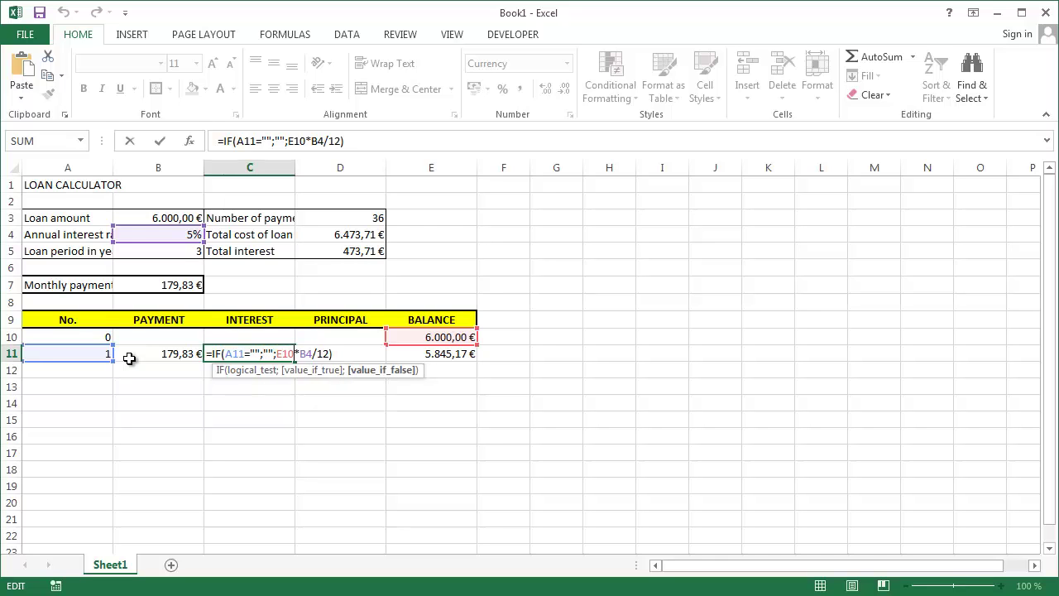
pyautogui.press('Right')
pyautogui.press('Right')
pyautogui.press('Right')
pyautogui.press('Right')
pyautogui.press('F4')
pyautogui.press('F4')
pyautogui.press('Return')
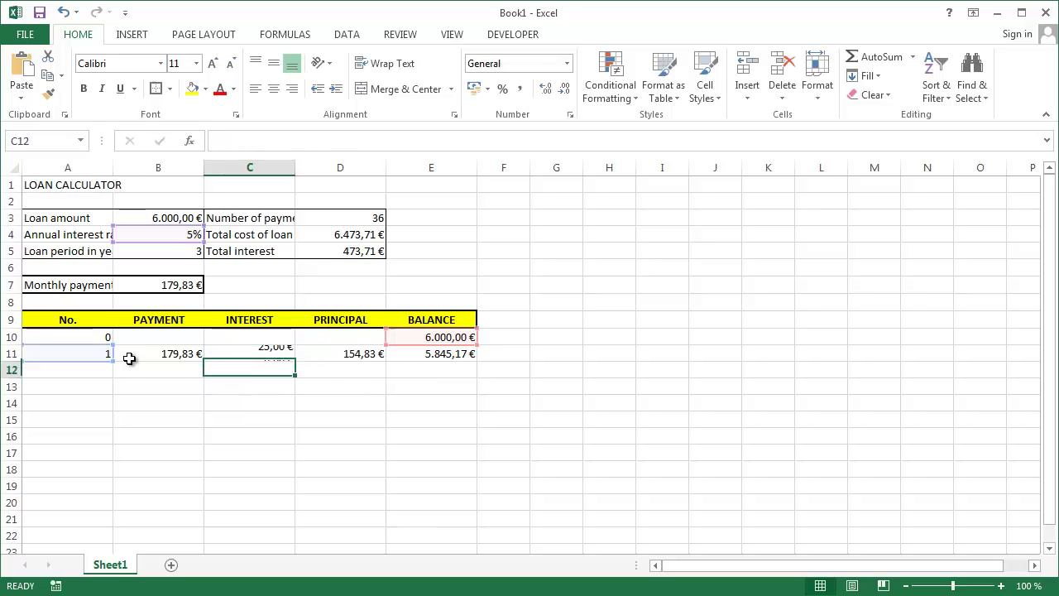
# Fill the first payment row A11:E11 down to row 190 and return to the top of the sheet.
pyautogui.press('Up')
pyautogui.press('Left')
pyautogui.press('Left')
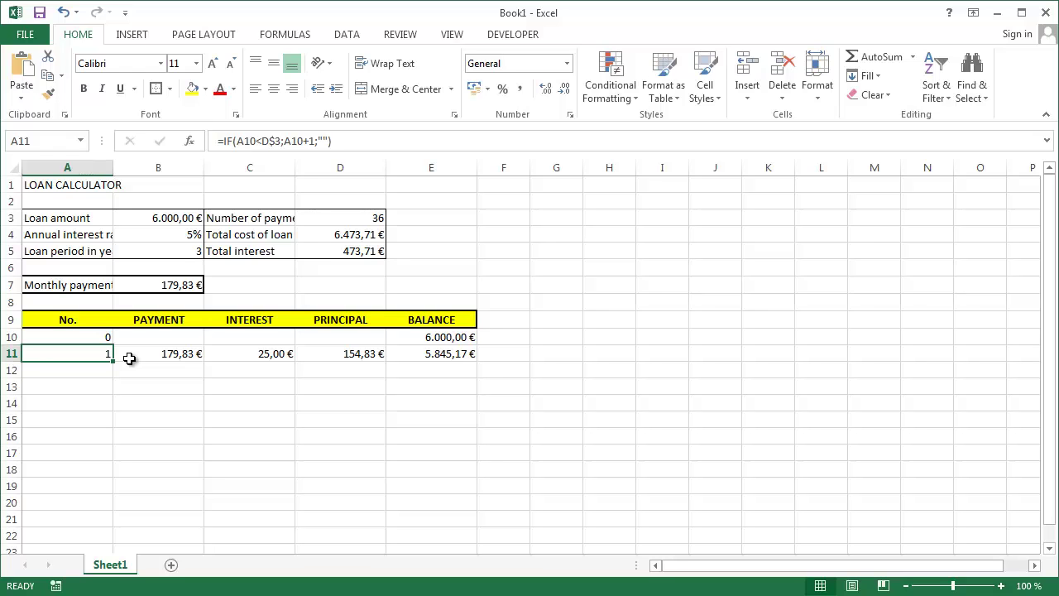
pyautogui.hotkey('shift', 'Right')
pyautogui.hotkey('shift', 'Right')
pyautogui.hotkey('shift', 'Right')
pyautogui.hotkey('shift', 'Right')
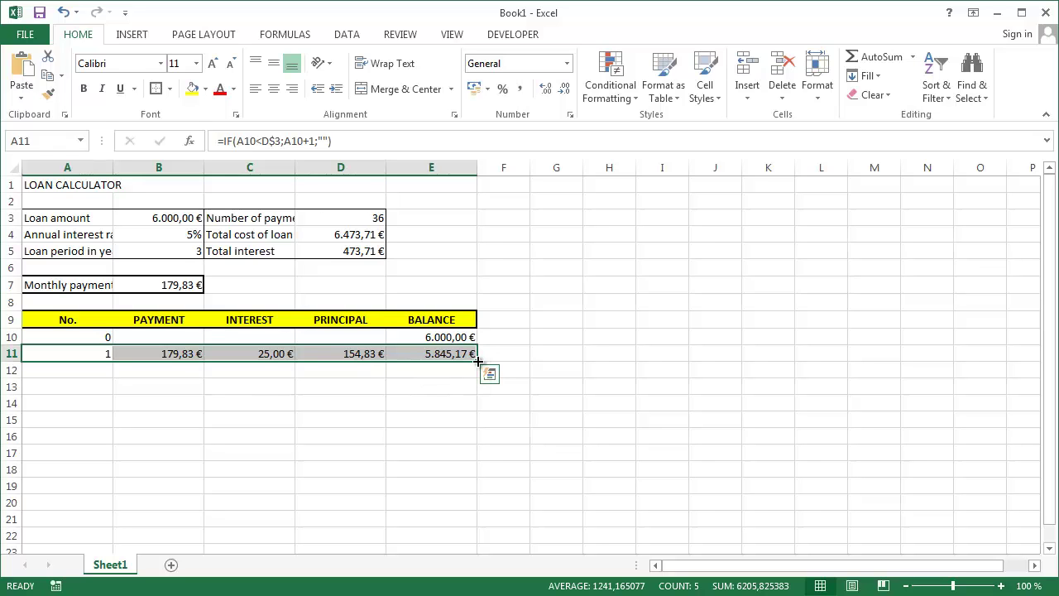
pyautogui.moveTo(478, 362)
pyautogui.mouseDown()
pyautogui.moveTo(468, 593)
pyautogui.moveTo(454, 330)
pyautogui.mouseUp()
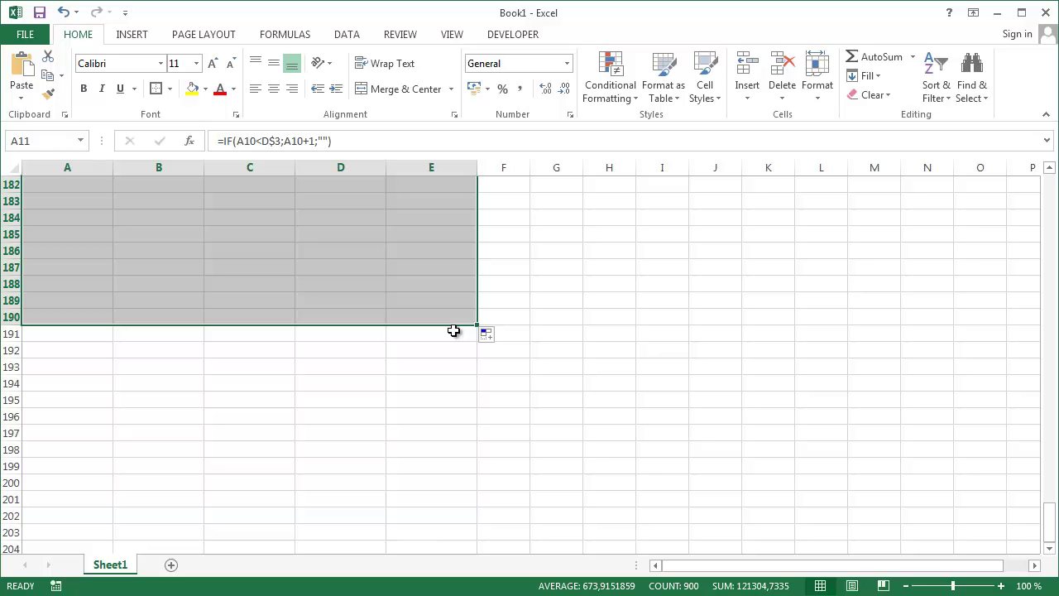
pyautogui.hotkey('ctrl', 'Home')
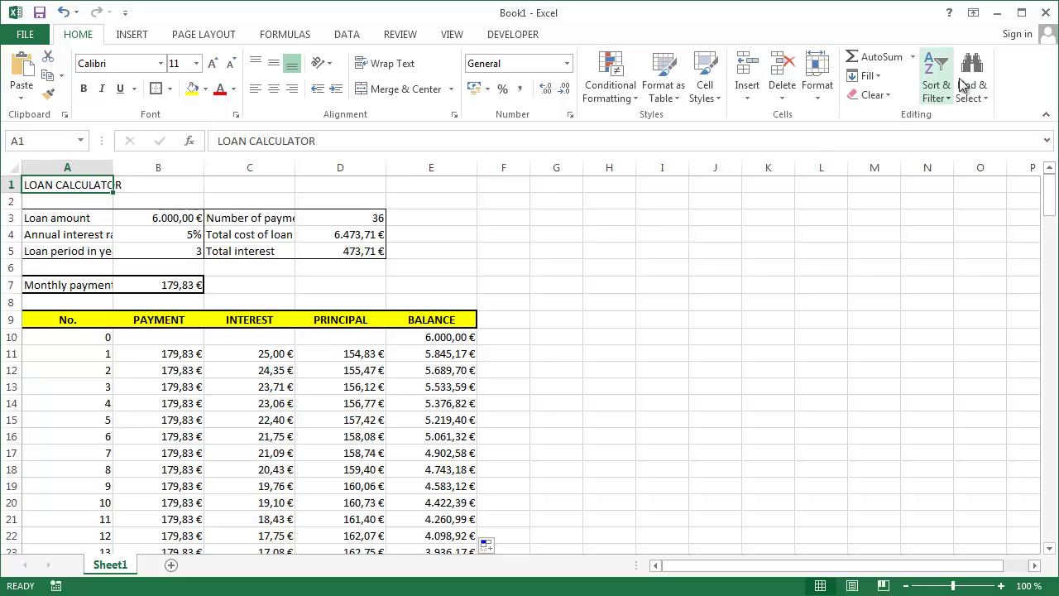
# Collapse the ribbon and examine the filled schedule down to its final payment, including the formula in A47.
pyautogui.click(1045, 115)
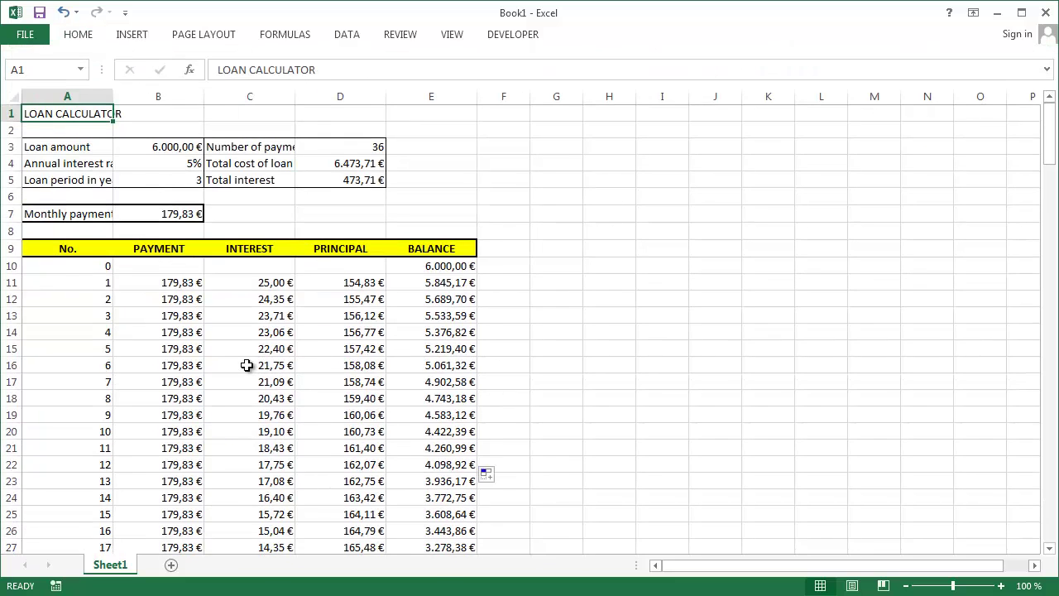
pyautogui.scroll(-5, 196, 362)
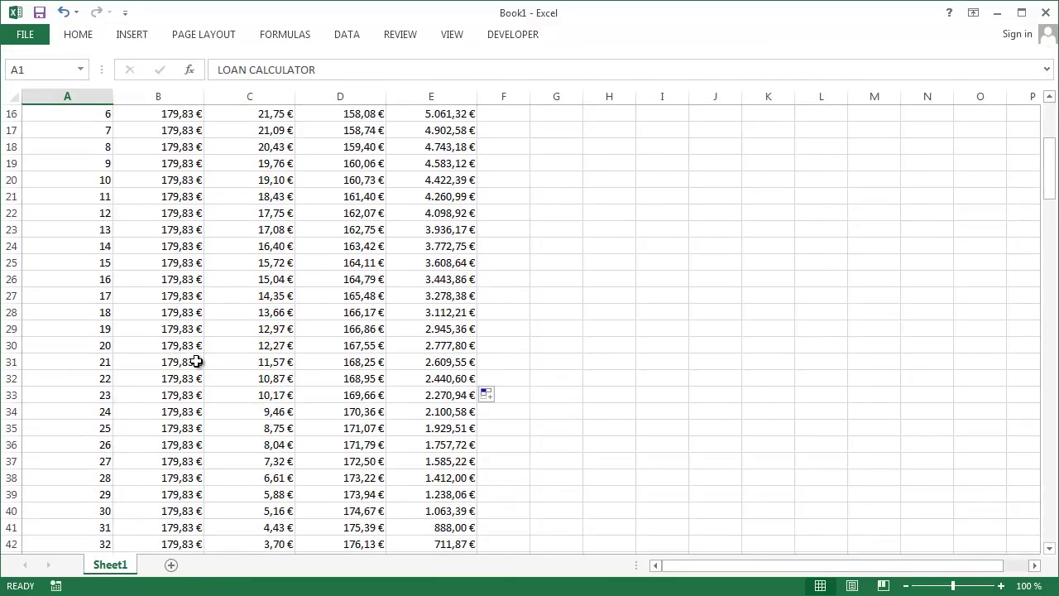
pyautogui.scroll(-3, 196, 362)
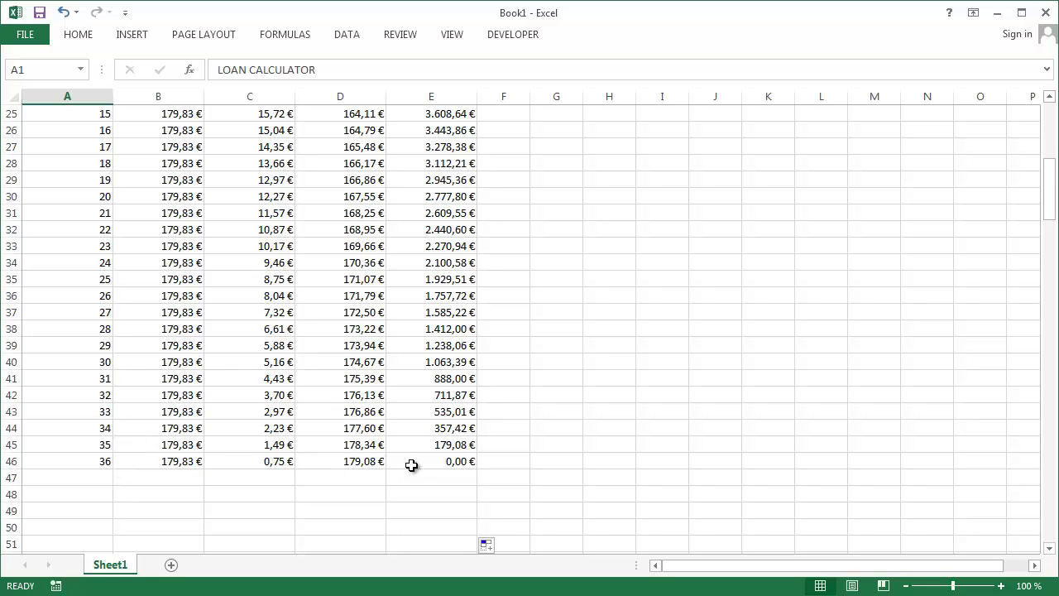
pyautogui.click(92, 480)
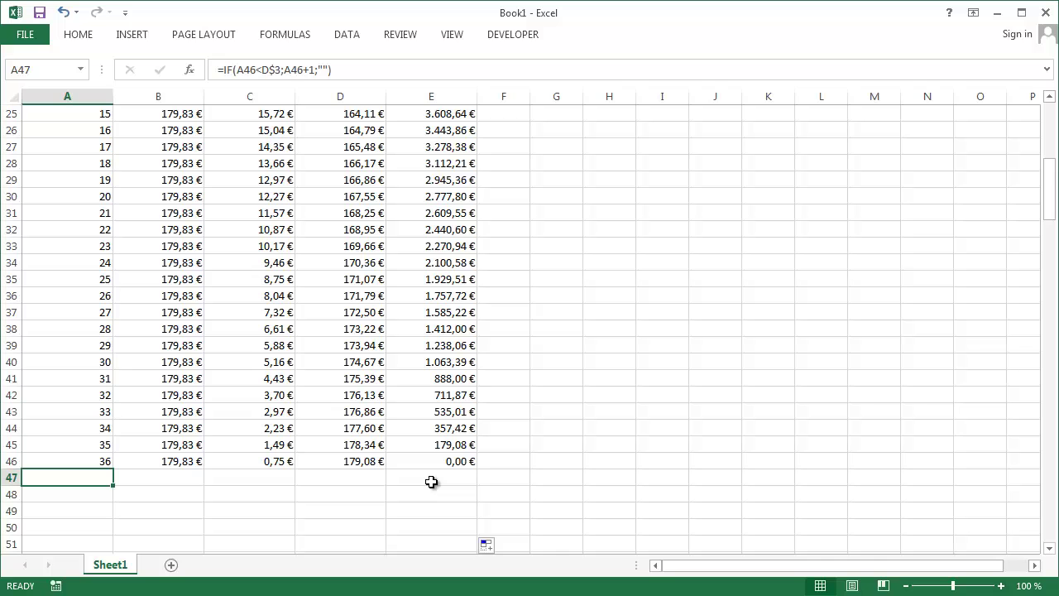
pyautogui.hotkey('ctrl', 'Home')
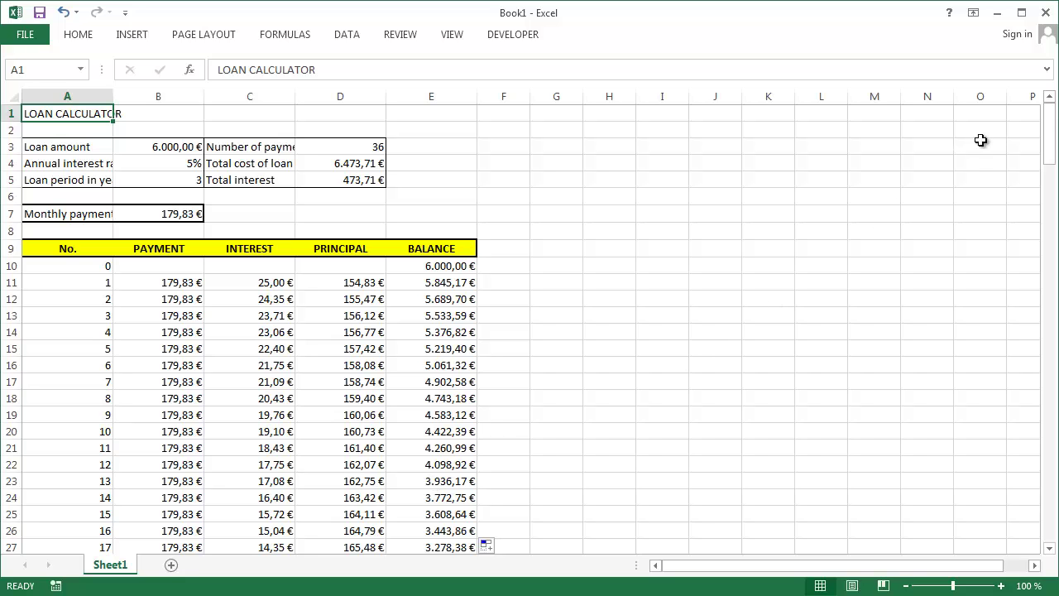
pyautogui.click(1047, 71)
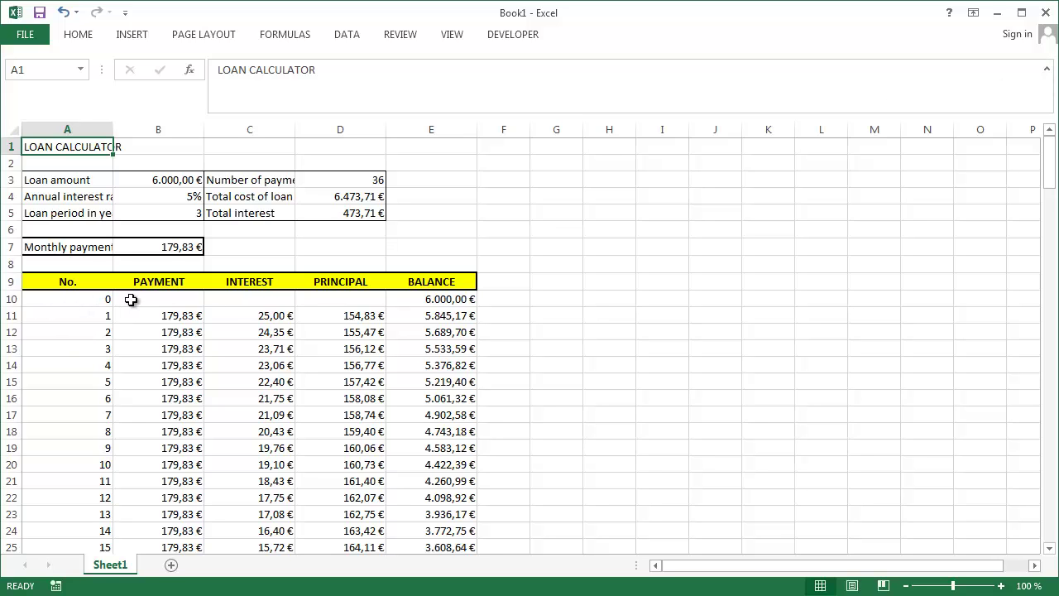
# Start a new conditional formatting rule for A10:E10 that uses a formula to determine which cells to format.
pyautogui.click(71, 300)
pyautogui.moveTo(70, 300); pyautogui.dragTo(445, 298)
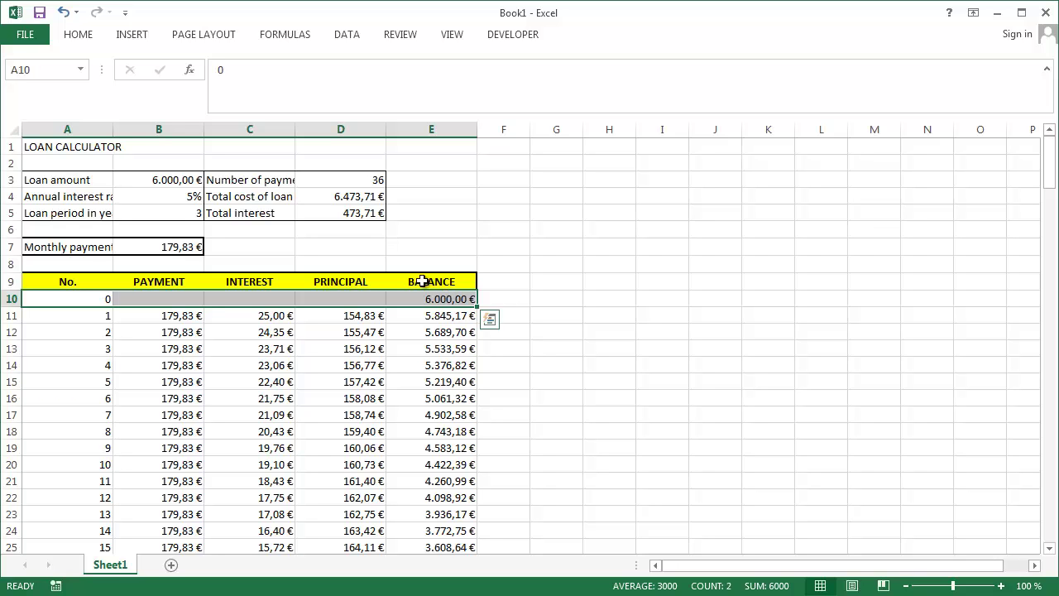
pyautogui.click(79, 35)
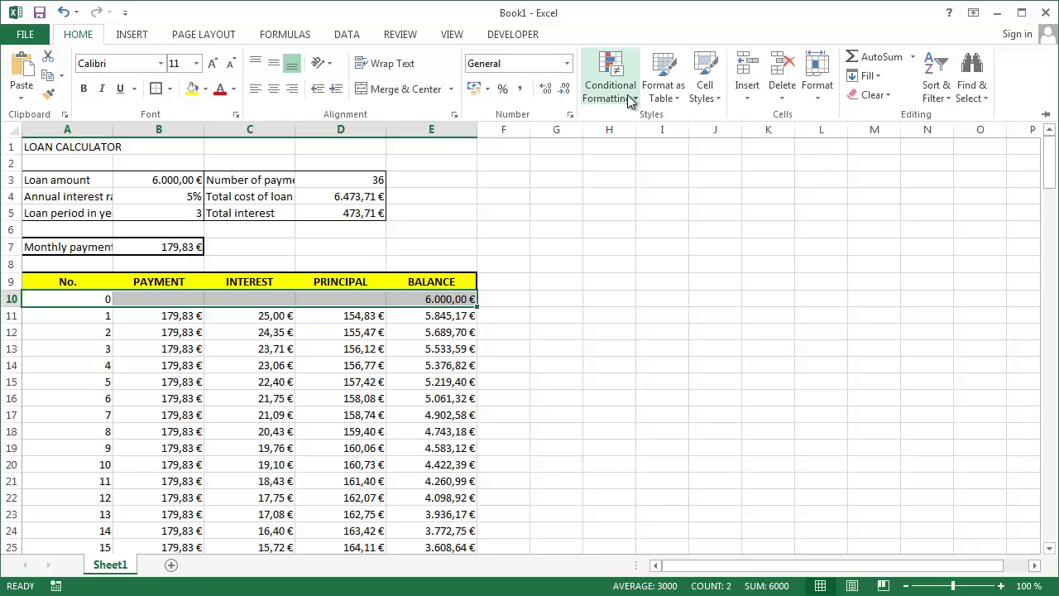
pyautogui.click(631, 99)
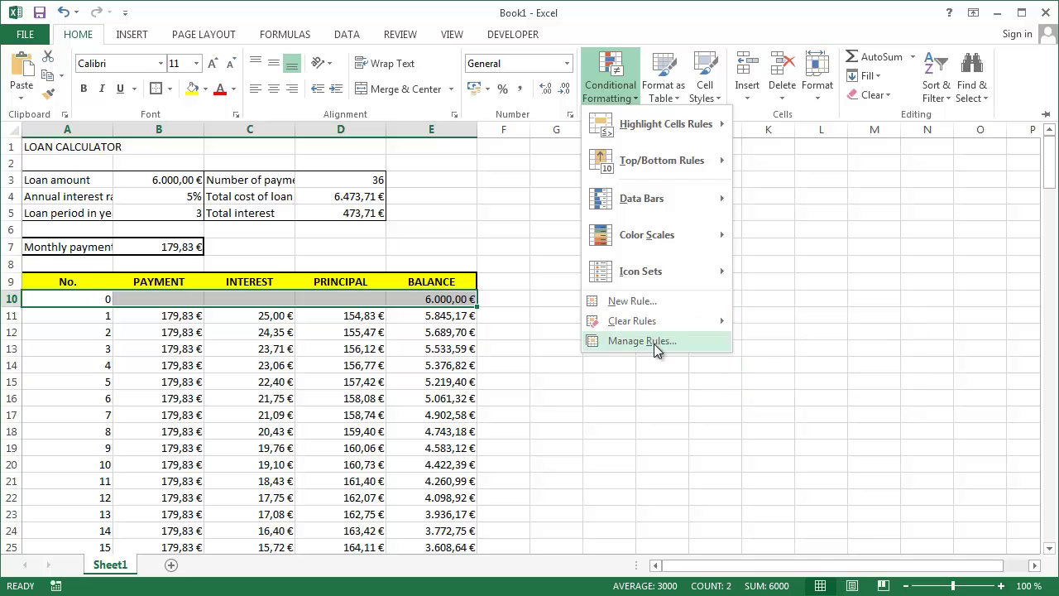
pyautogui.click(664, 300)
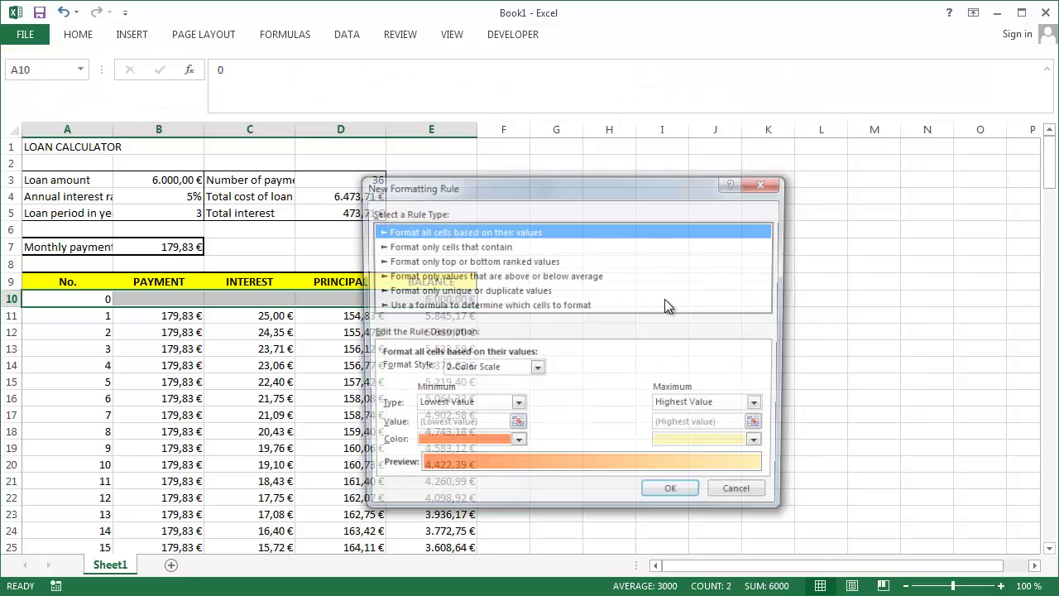
pyautogui.click(559, 306)
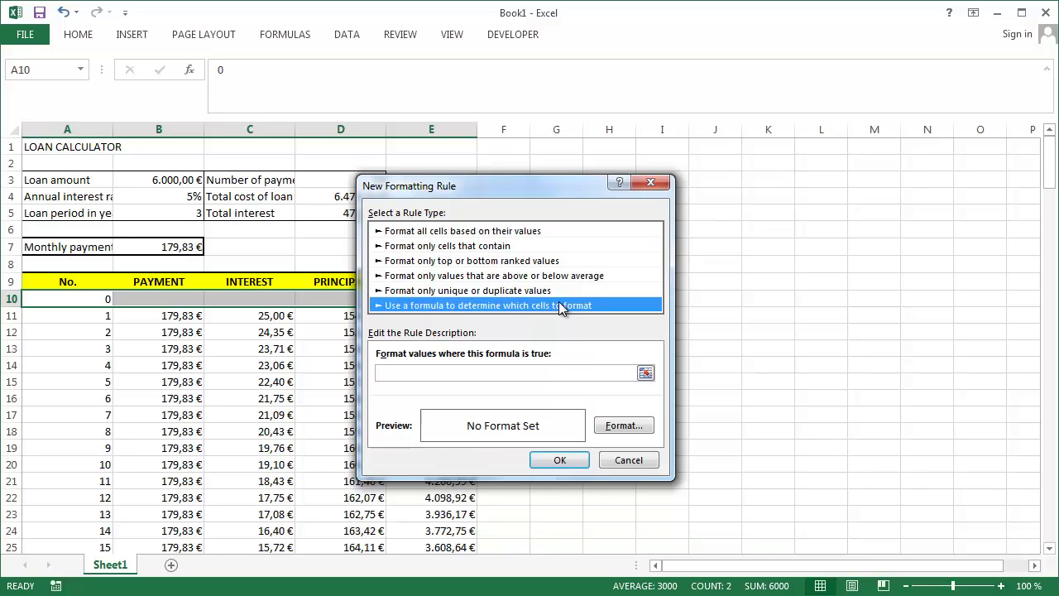
# Enter =(A10<>"") as the condition formula of the new formatting rule.
pyautogui.click(547, 370)
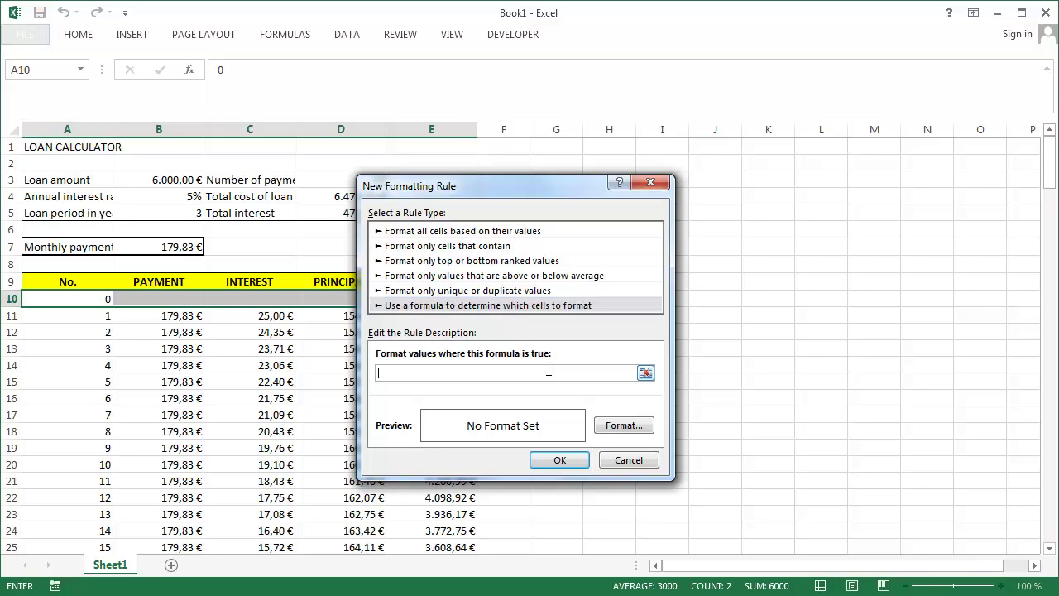
pyautogui.write('=IF')
pyautogui.write('(')
pyautogui.write('A1')
pyautogui.write('0')
pyautogui.write('=')
pyautogui.write('"')
pyautogui.press('BackSpace')
pyautogui.write('<>"")')
pyautogui.click(387, 374)
pyautogui.write('+')
pyautogui.press('Left')
pyautogui.press('BackSpace')
pyautogui.press('BackSpace')
pyautogui.press('BackSpace')
pyautogui.press('BackSpace')
pyautogui.press('BackSpace')
pyautogui.press('BackSpace')
pyautogui.press('BackSpace')
pyautogui.press('Left')
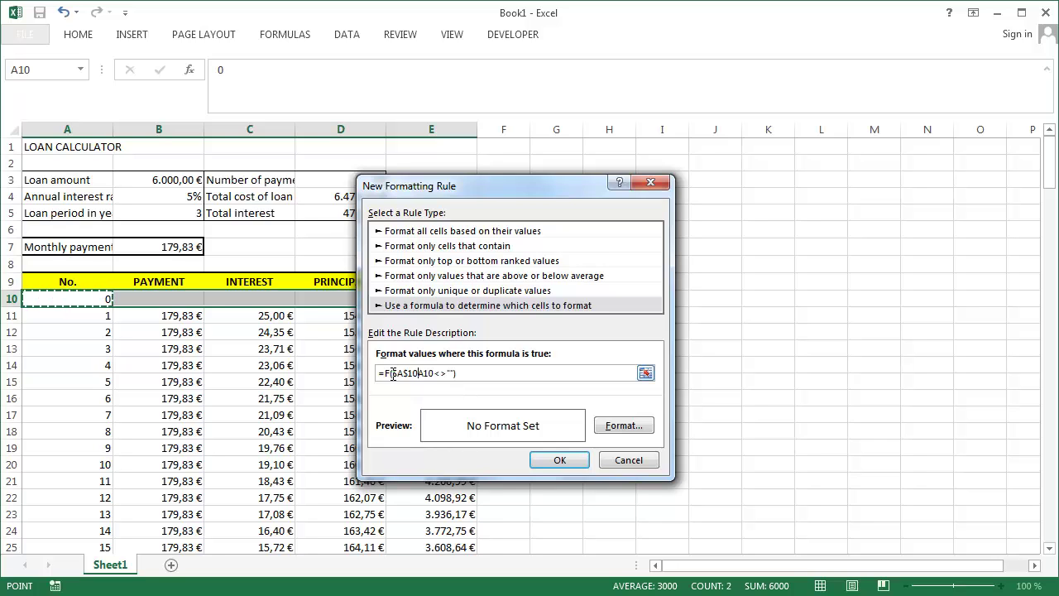
pyautogui.press('BackSpace')
pyautogui.press('BackSpace')
pyautogui.press('BackSpace')
pyautogui.press('BackSpace')
pyautogui.press('BackSpace')
pyautogui.press('BackSpace')
pyautogui.press('BackSpace')
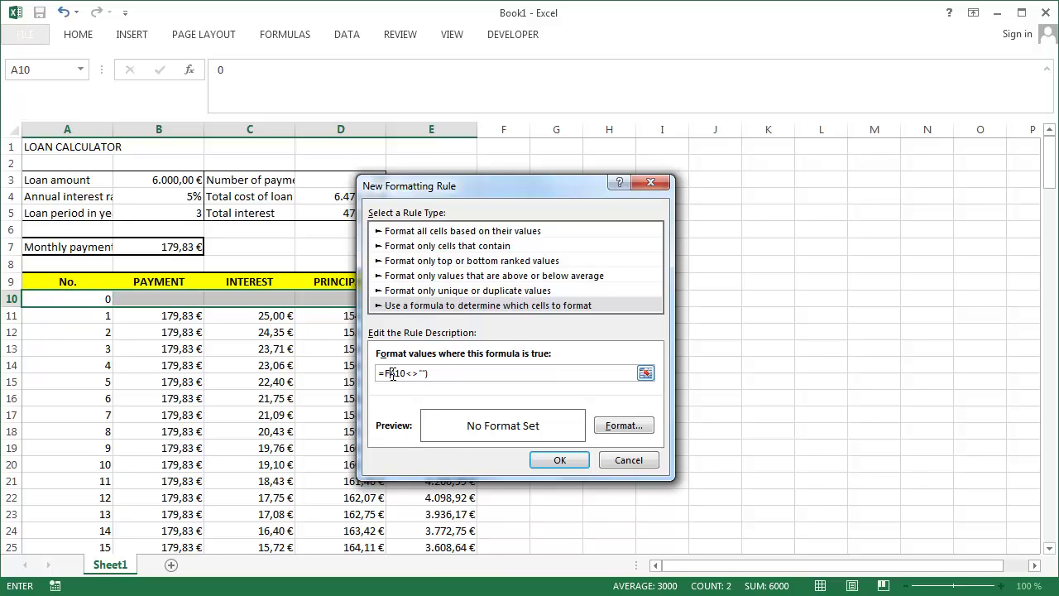
pyautogui.write('(')
# Give the rule a thin solid outline border and apply it to A10:E10.
pyautogui.click(630, 427)
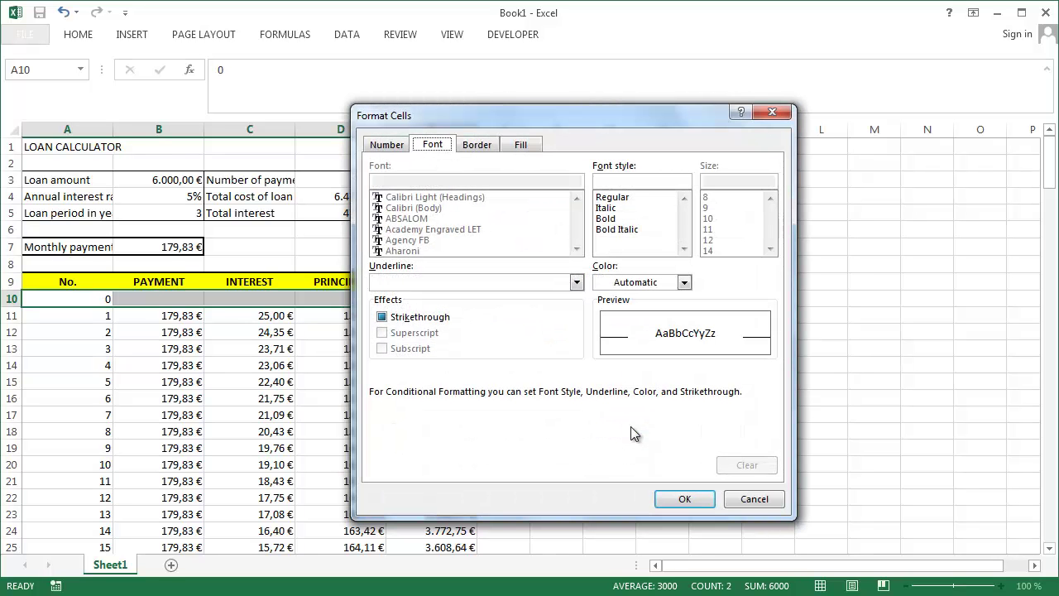
pyautogui.click(476, 147)
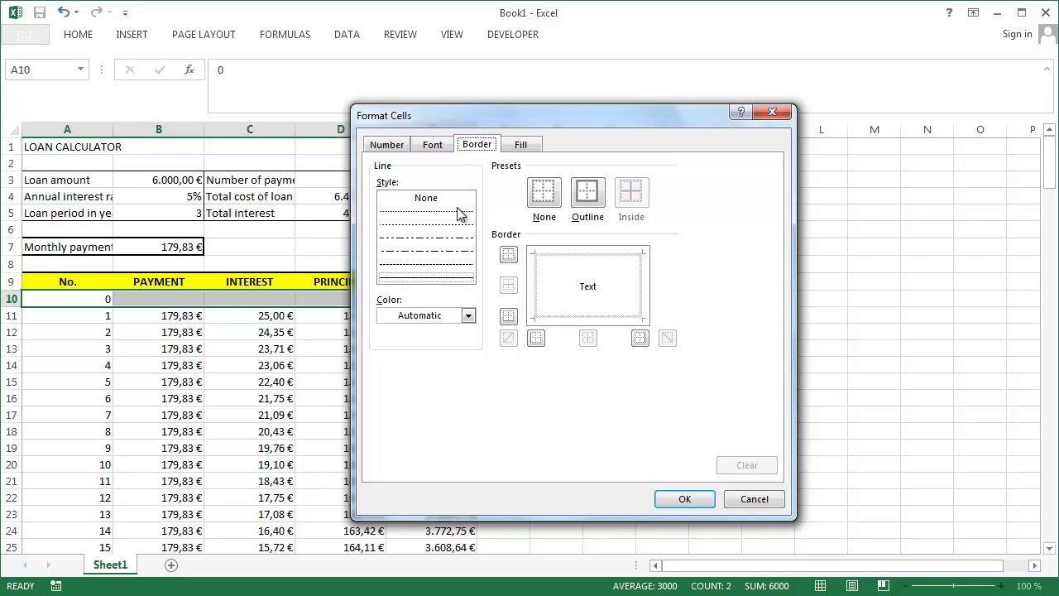
pyautogui.click(462, 282)
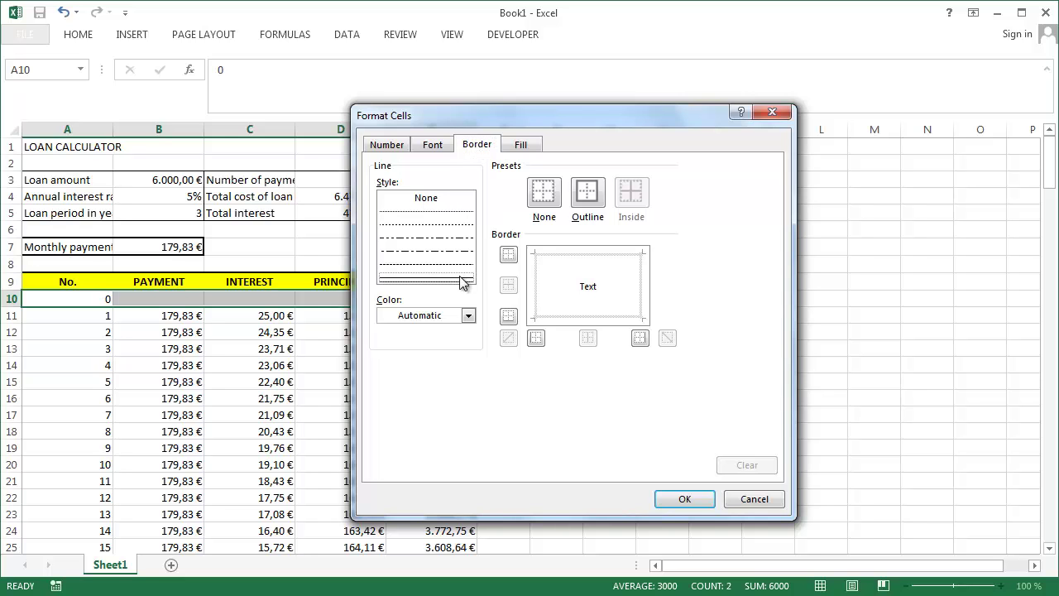
pyautogui.click(585, 203)
pyautogui.click(684, 499)
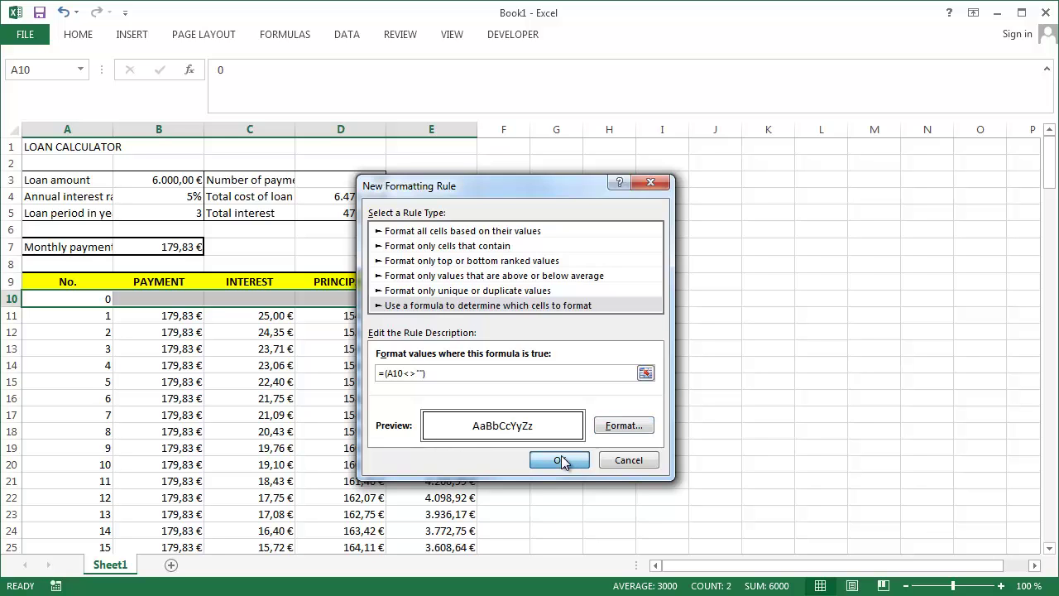
pyautogui.click(561, 459)
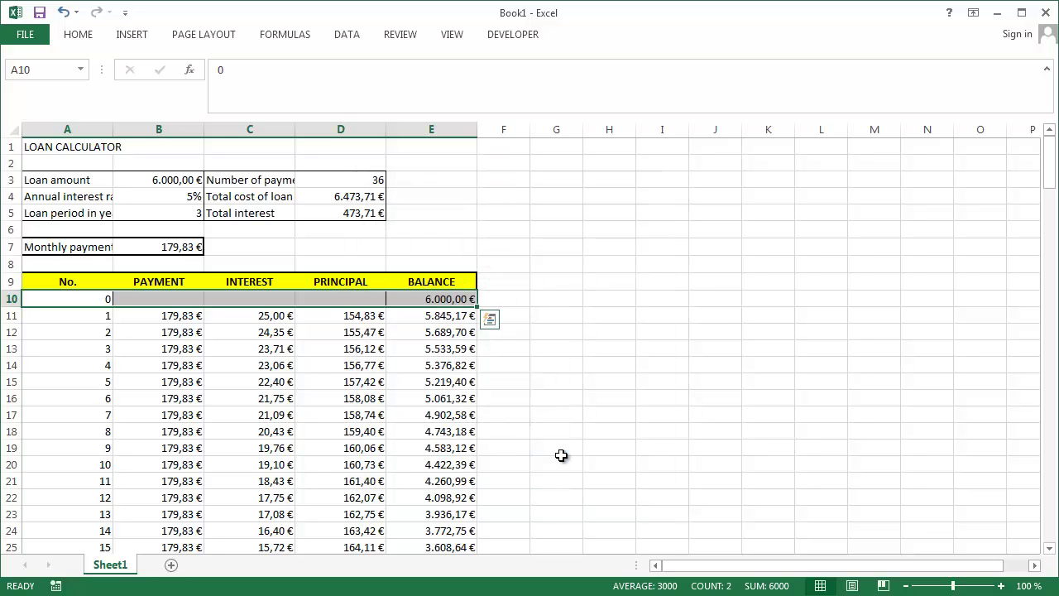
pyautogui.click(521, 404)
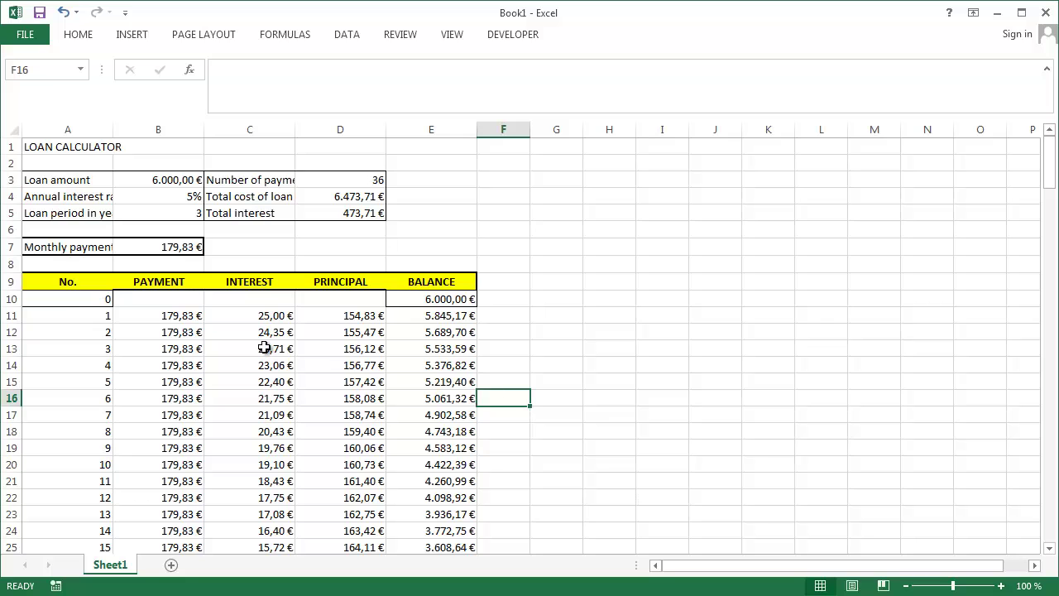
# Copy the formatting of A10:E10 onto the schedule rows A11:E190 with Format Painter.
pyautogui.click(97, 298)
pyautogui.moveTo(97, 298); pyautogui.dragTo(402, 298)
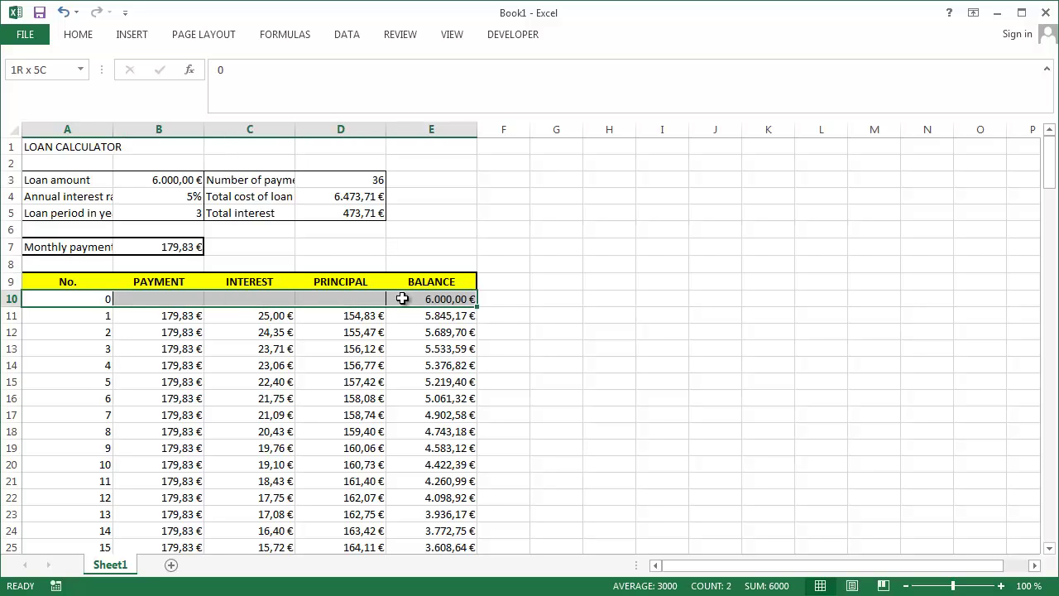
pyautogui.click(80, 38)
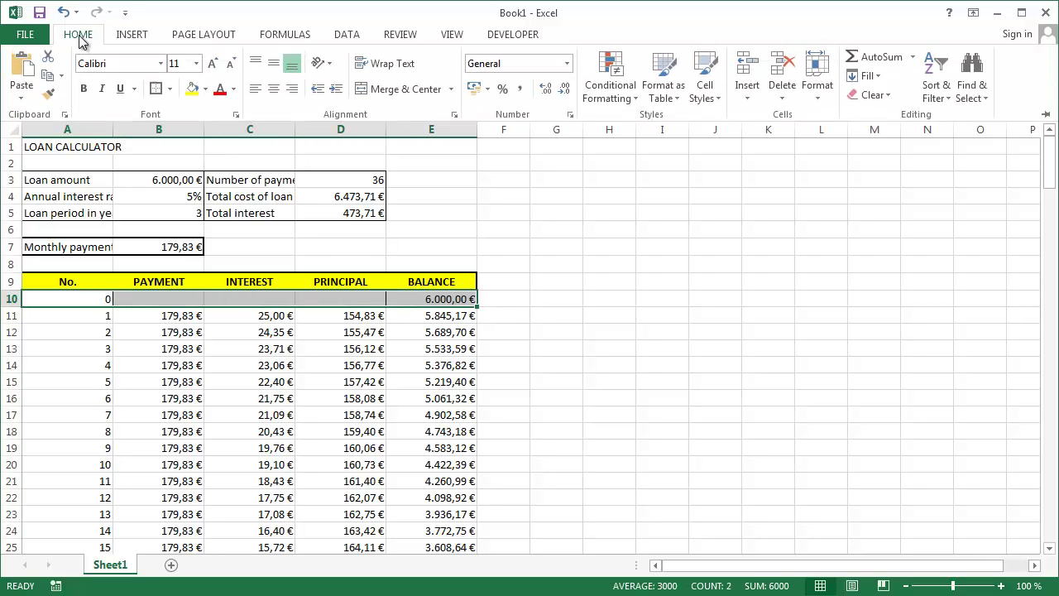
pyautogui.click(48, 97)
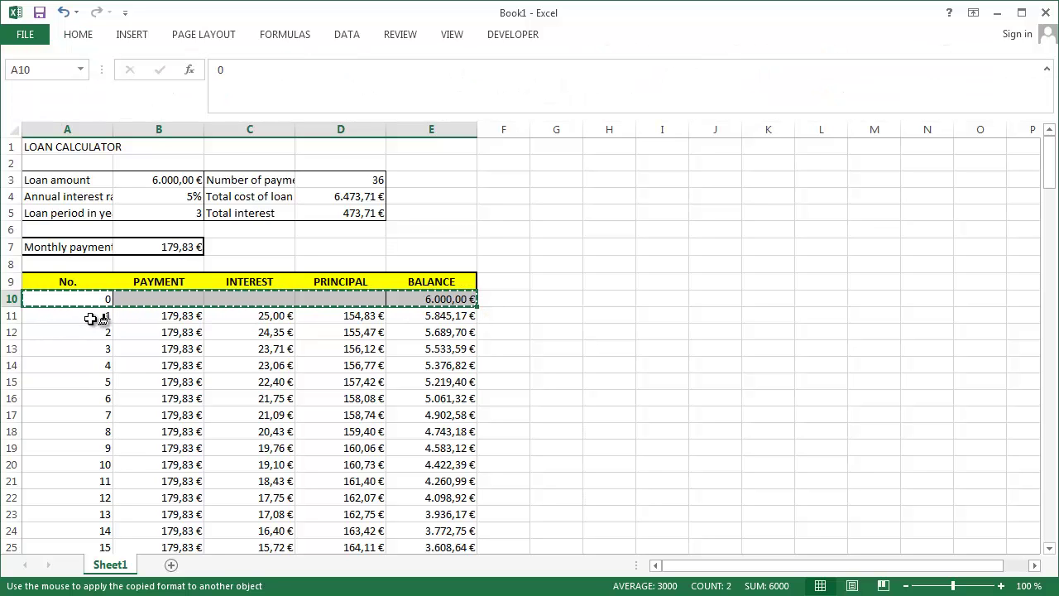
pyautogui.moveTo(62, 313)
pyautogui.mouseDown()
pyautogui.moveTo(413, 331)
pyautogui.moveTo(450, 577)
pyautogui.moveTo(438, 586)
pyautogui.moveTo(440, 534)
pyautogui.mouseUp()
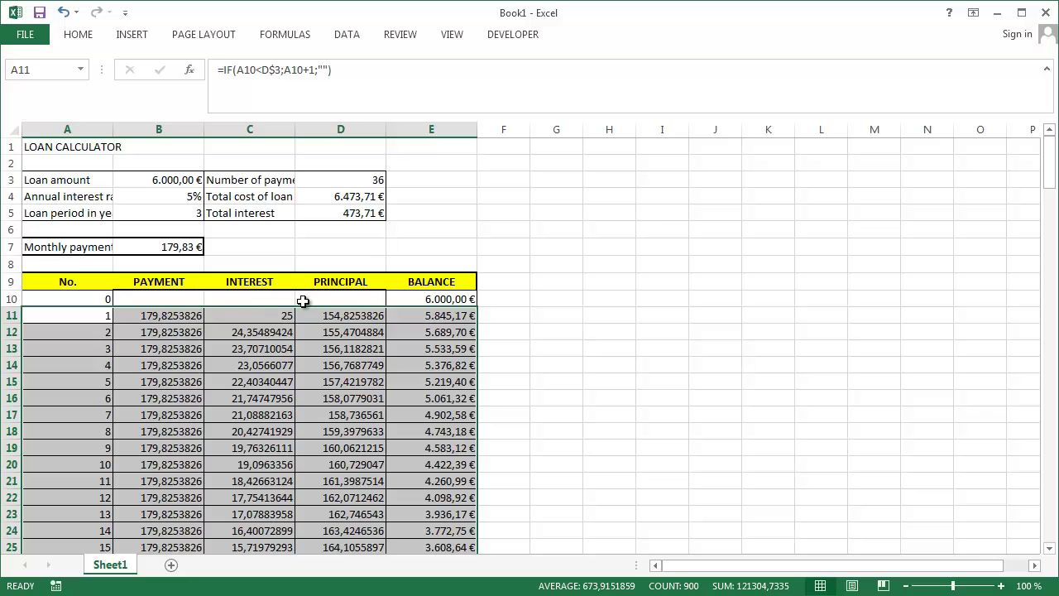
pyautogui.click(419, 321)
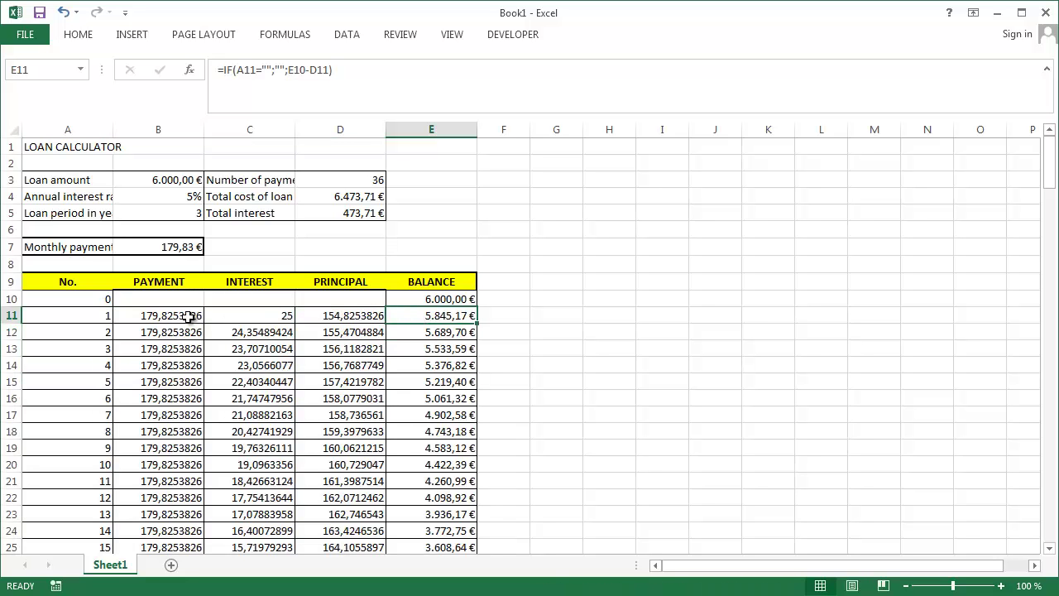
# Format the payment, interest and principal cells B11:D190 as Currency with the € symbol and 2 decimal places, and check the table down to its last payment.
pyautogui.click(144, 316)
pyautogui.moveTo(144, 315); pyautogui.dragTo(337, 325)
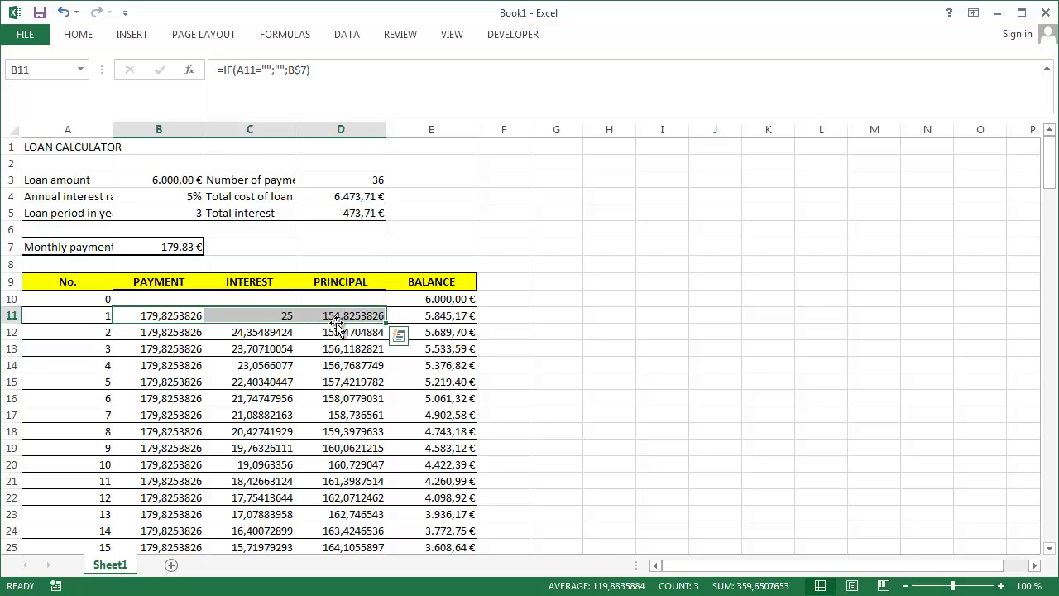
pyautogui.hotkey('ctrl', 'shift', 'Down')
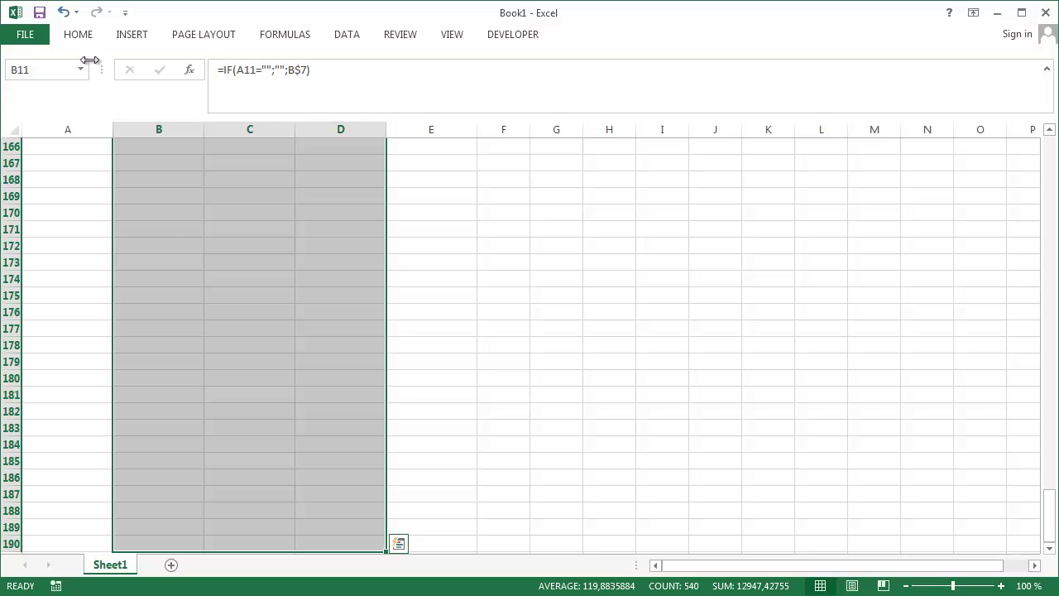
pyautogui.hotkey('ctrl', '1')
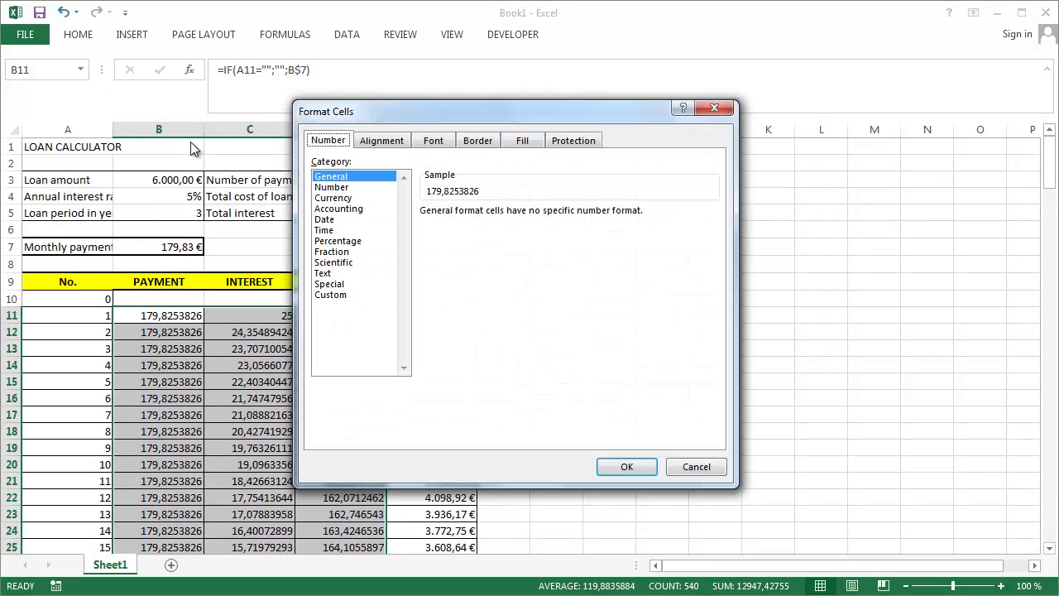
pyautogui.click(332, 198)
pyautogui.click(627, 467)
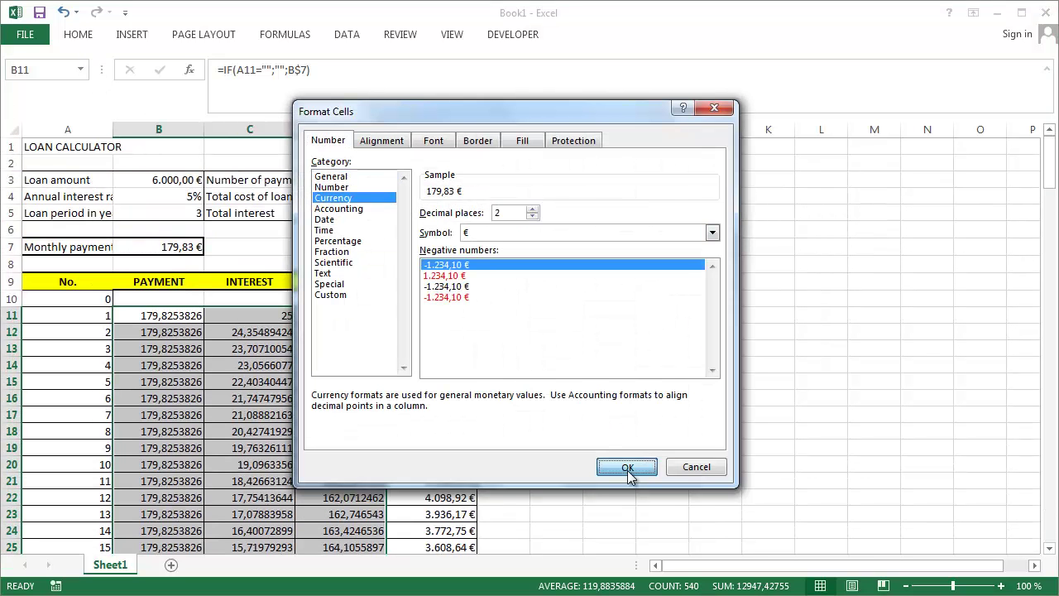
pyautogui.click(338, 419)
pyautogui.scroll(-11, 337, 422)
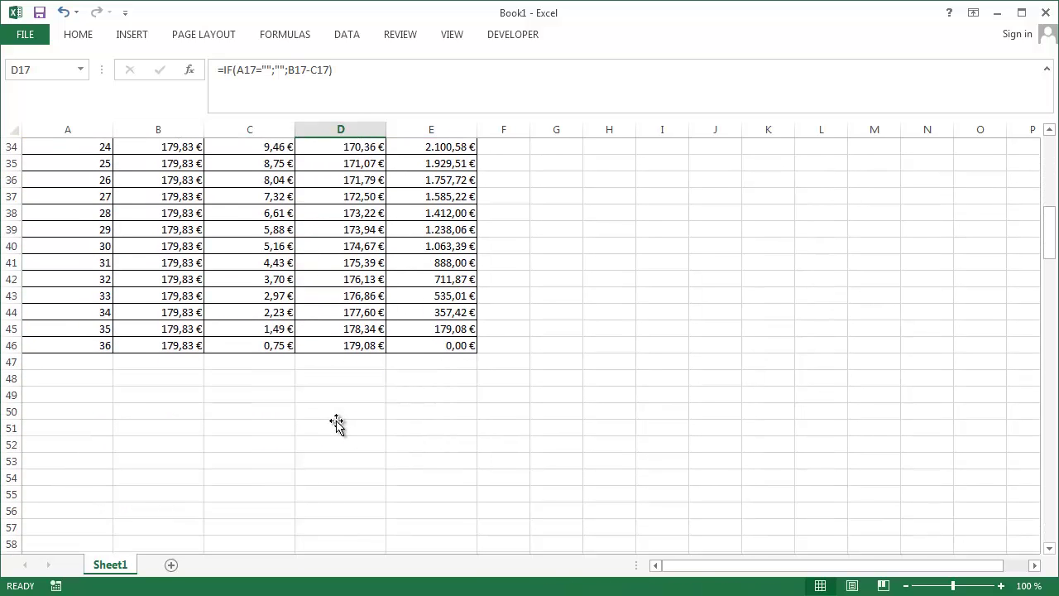
pyautogui.scroll(11, 337, 421)
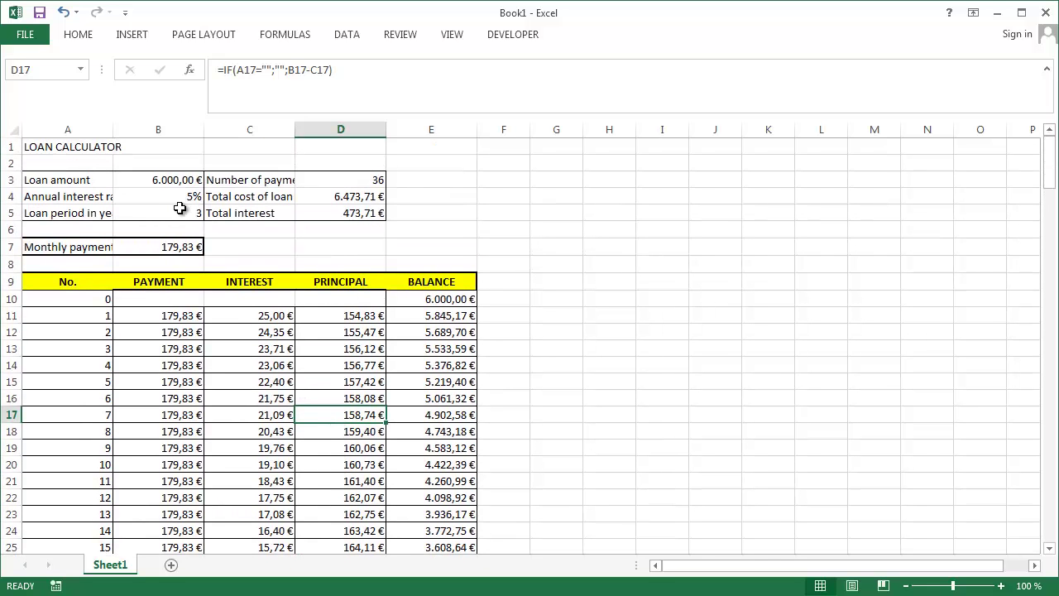
# Test the schedule with a loan period of 1 year in B5 and set the period back to 3 years.
pyautogui.click(179, 213)
pyautogui.write('1')
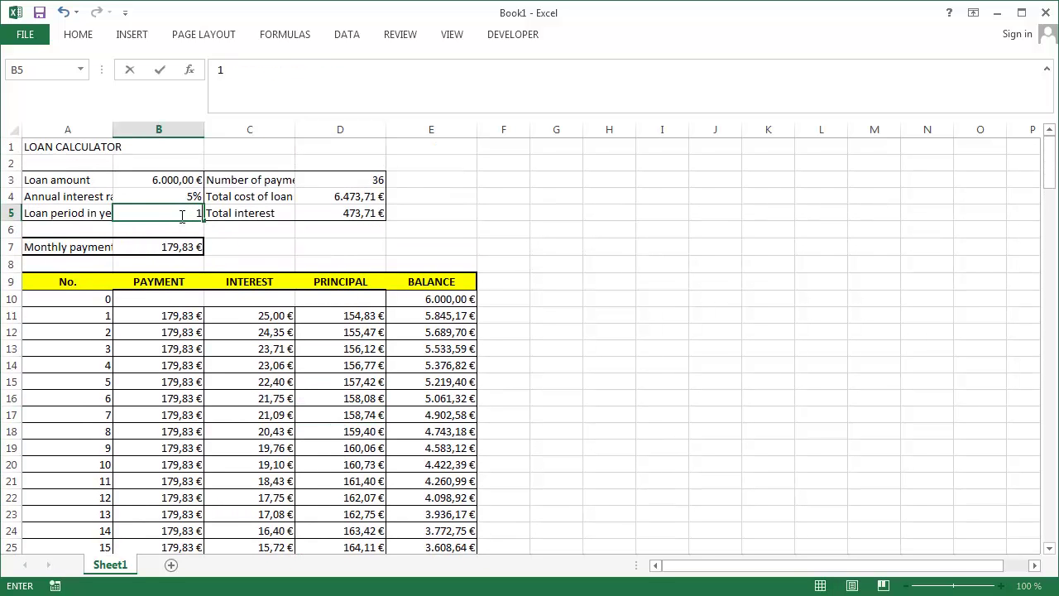
pyautogui.press('Return')
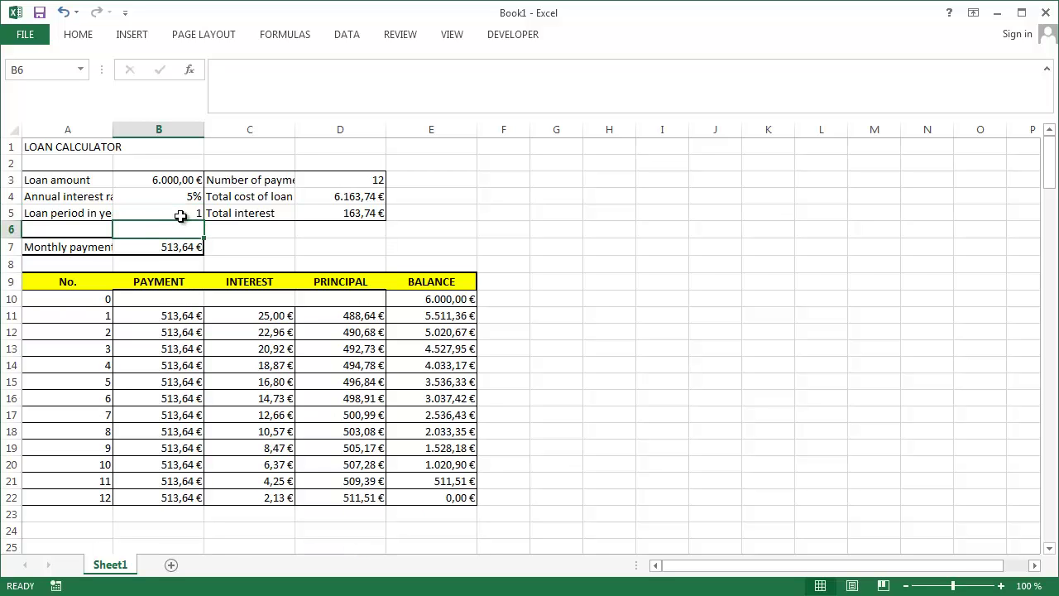
pyautogui.click(179, 216)
pyautogui.write('3')
pyautogui.press('Return')
# Make the LOAN CALCULATOR title in A1 bold.
pyautogui.hotkey('ctrl', 'Home')
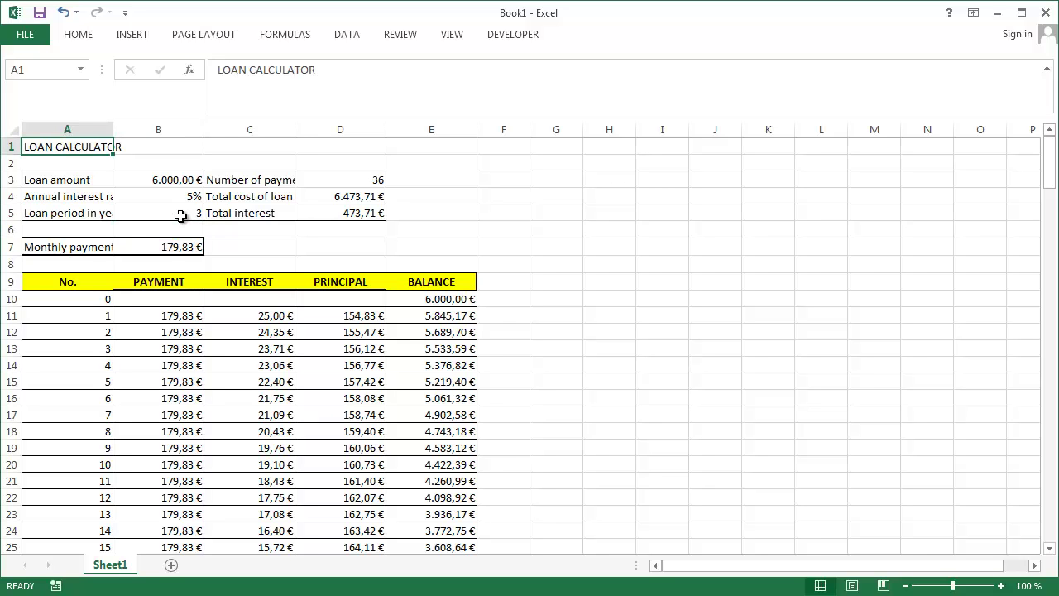
pyautogui.hotkey('ctrl', 'b')
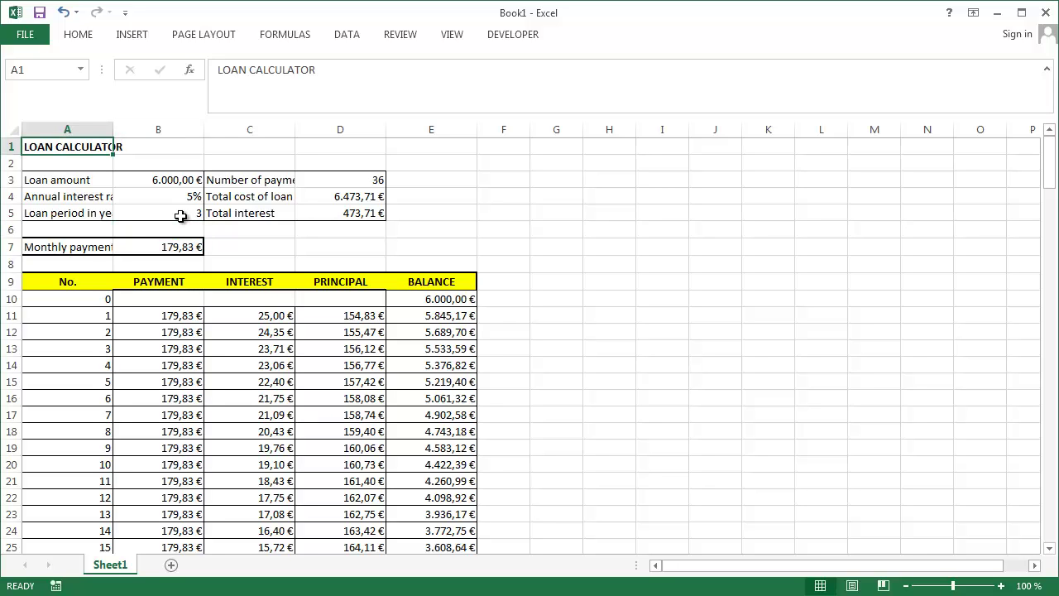